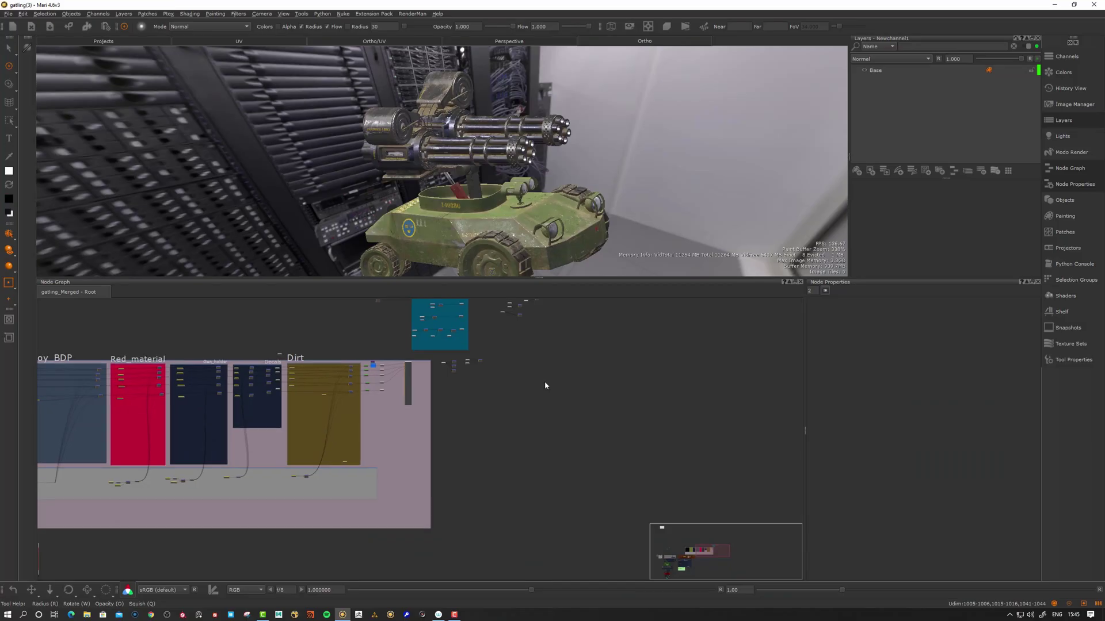
Step: Look over the material and mask backdrops in the node graph and find the Dirtmask group
middle_click_drag(514, 411, 571, 446)
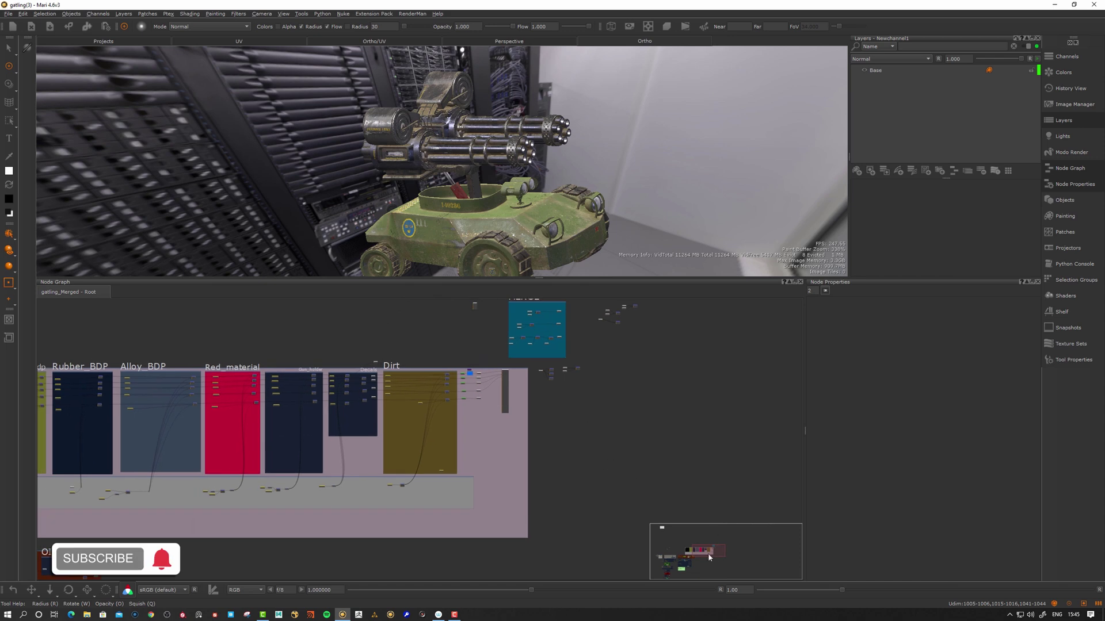
mouse_move(709, 556)
left_mouse_down()
mouse_move(667, 567)
mouse_move(702, 554)
mouse_move(691, 562)
left_mouse_up()
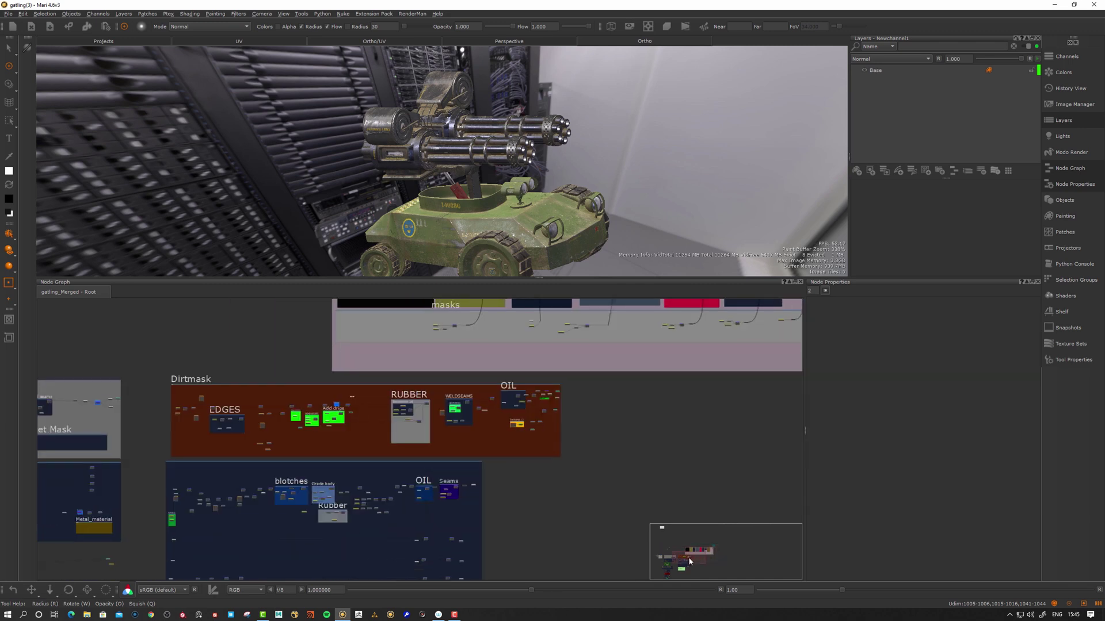
middle_click_drag(166, 420, 348, 420)
scroll(348, 417, "up", 5)
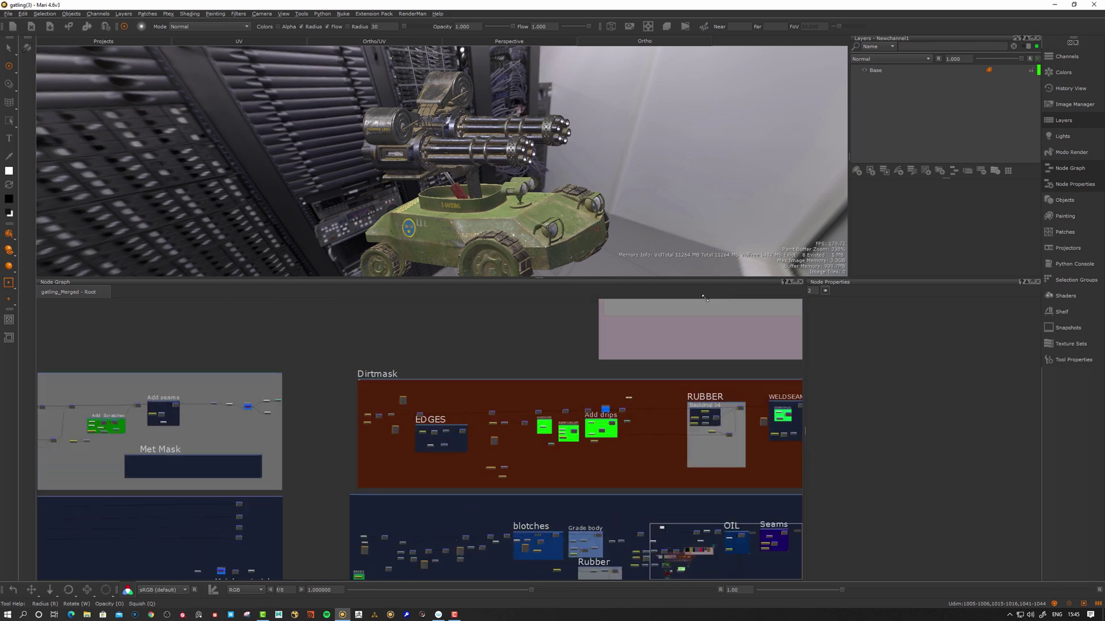
middle_click_drag(477, 481, 413, 431)
scroll(414, 430, "up", 3)
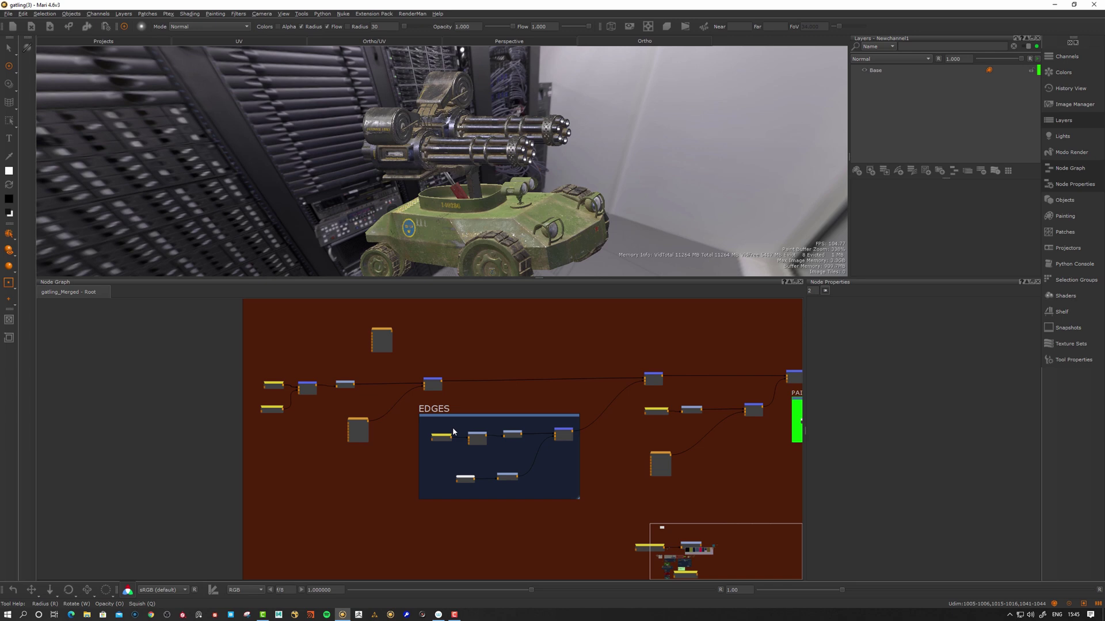
Step: Examine how the Dirtmask group is organised into nested backdrops, from EDGES through Add drips, RUBBER and WELDSEAMS to OIL
scroll(358, 444, "up", 4)
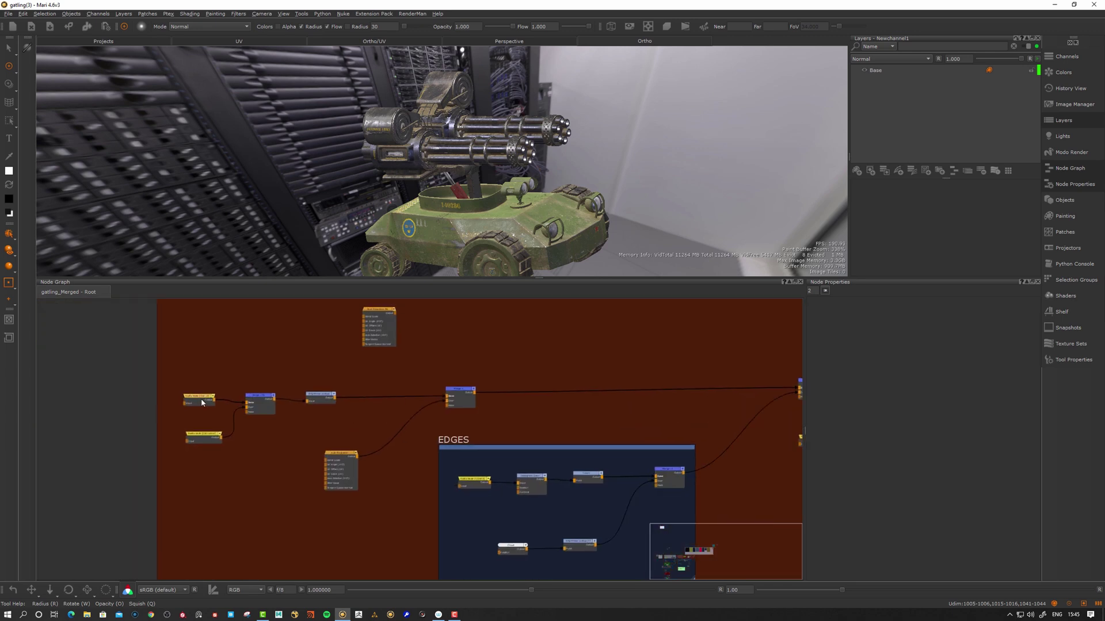
middle_click_drag(600, 437, 330, 432)
middle_click_drag(541, 442, 430, 445)
middle_click_drag(700, 403, 485, 404)
middle_click_drag(602, 416, 384, 399)
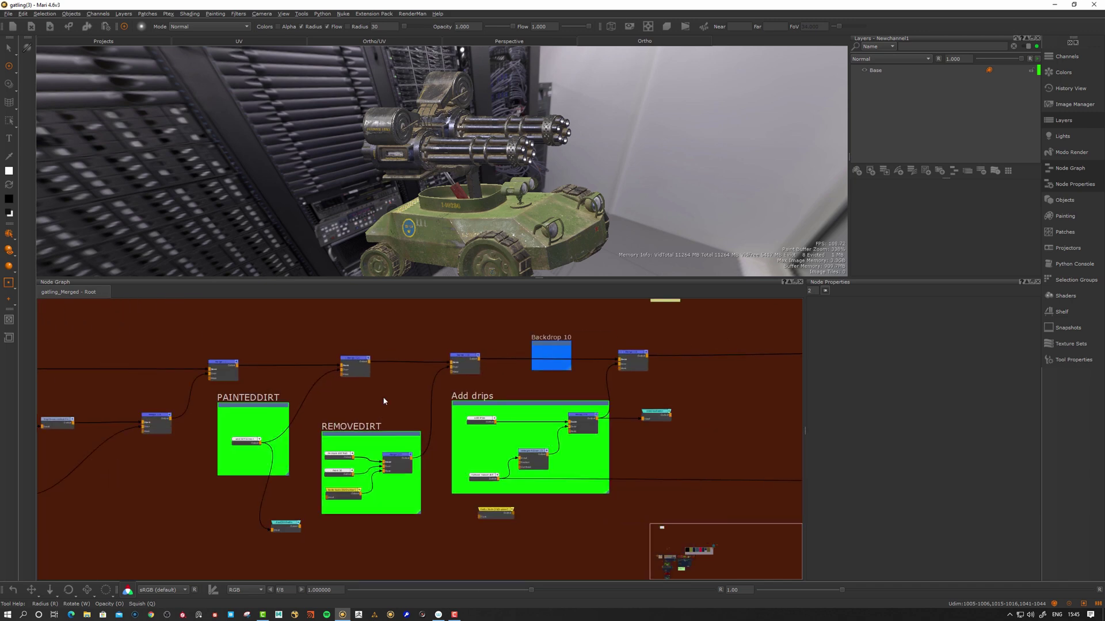
middle_click_drag(542, 453, 538, 492)
right_click_drag(573, 425, 316, 461, "alt")
middle_click_drag(429, 449, 506, 421)
middle_click_drag(582, 387, 425, 382)
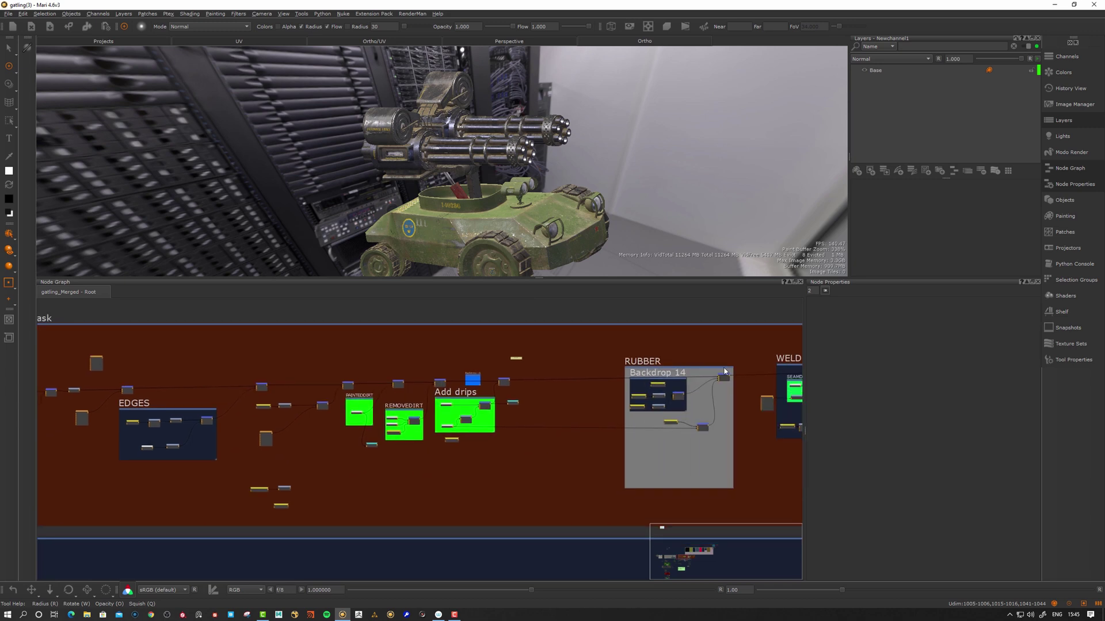
middle_click_drag(572, 455, 563, 466)
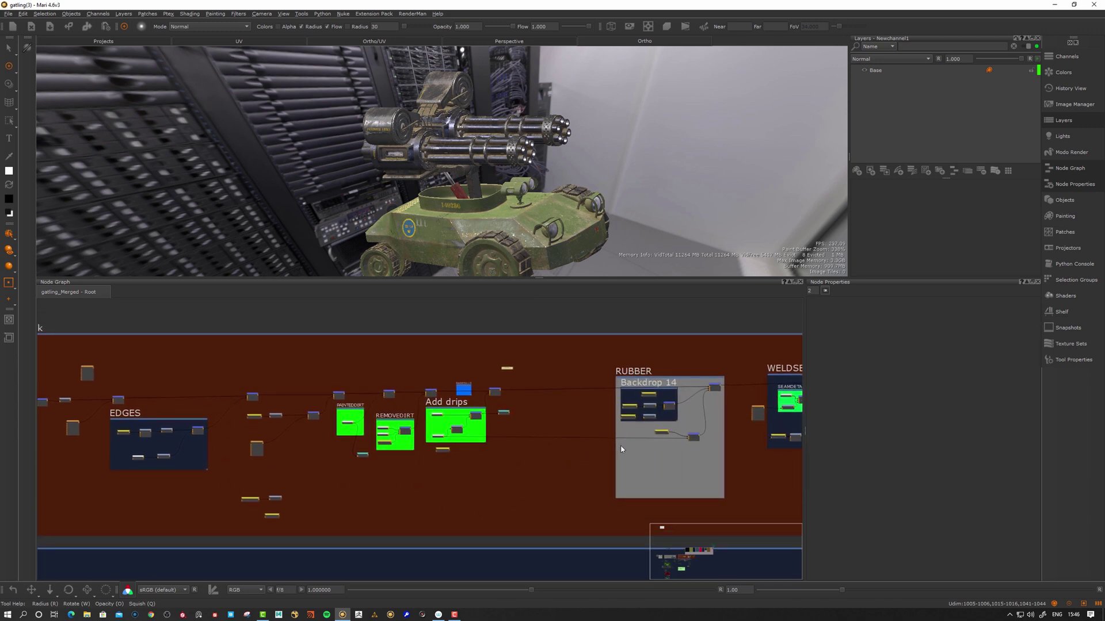
scroll(621, 450, "down", 3)
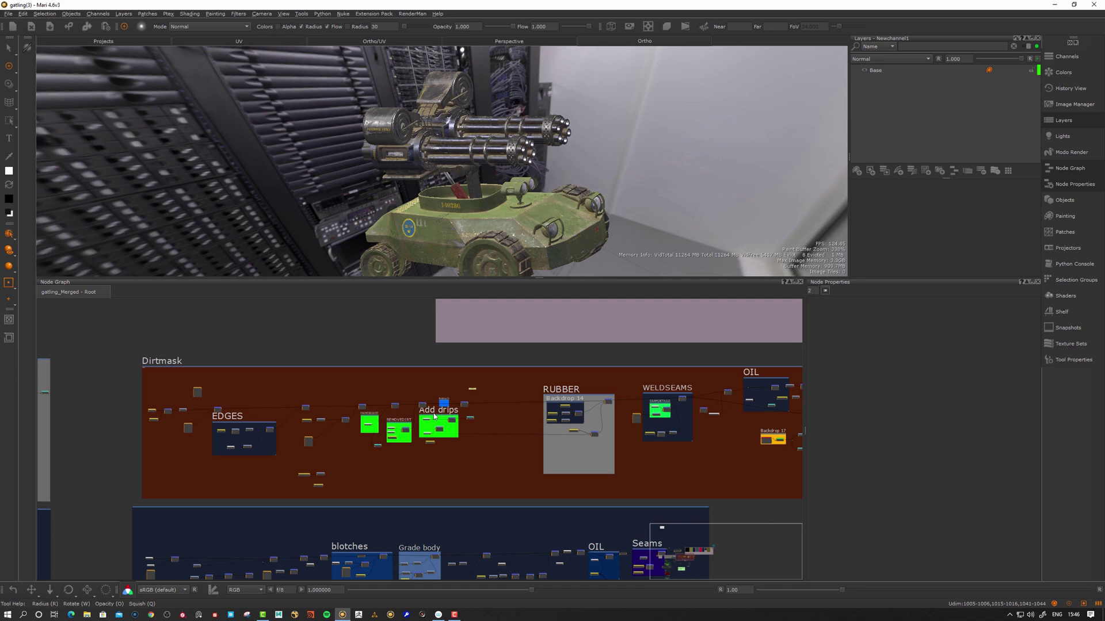
middle_click_drag(629, 437, 503, 429)
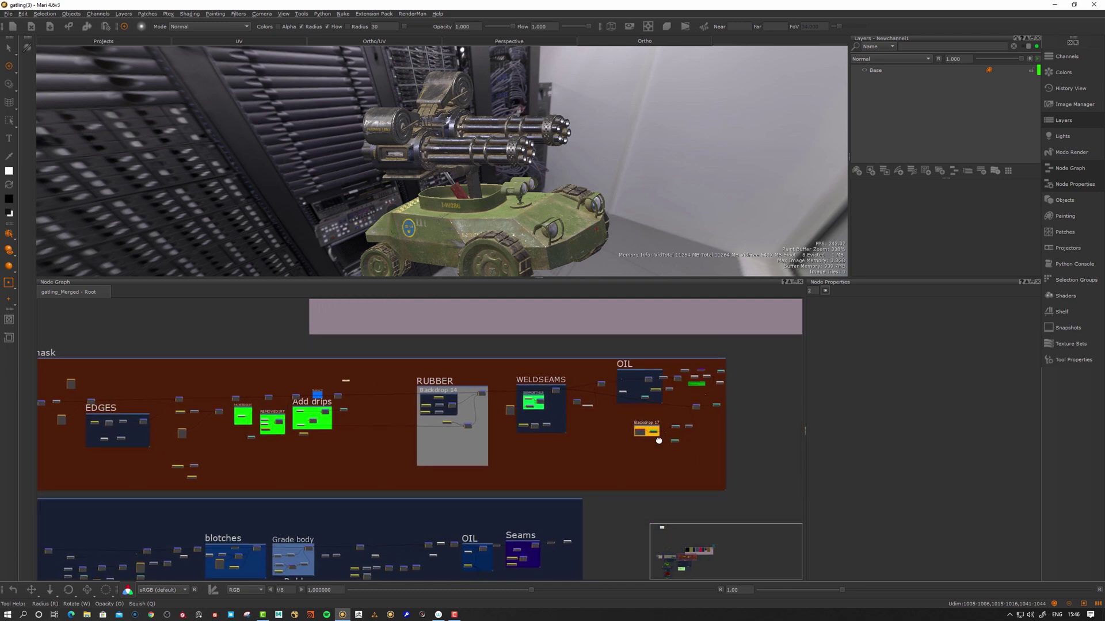
Step: Create a Backdrop node around the selected Merge, Paint and Cloud nodes in the empty area of the node graph
key("ctrl+v")
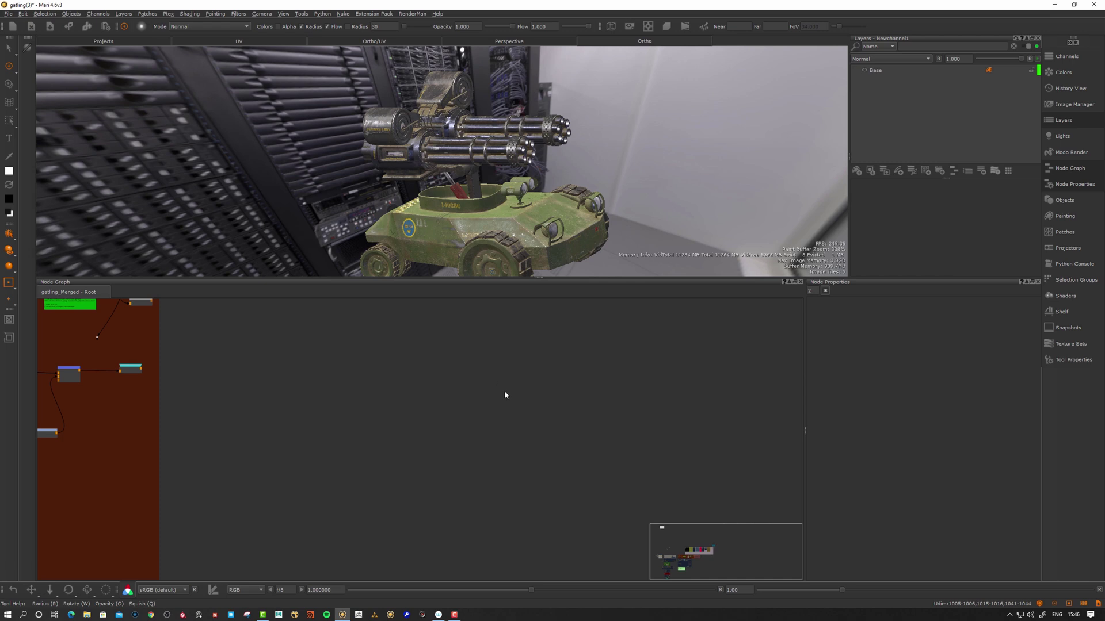
key("Tab")
key("Escape")
key("Tab")
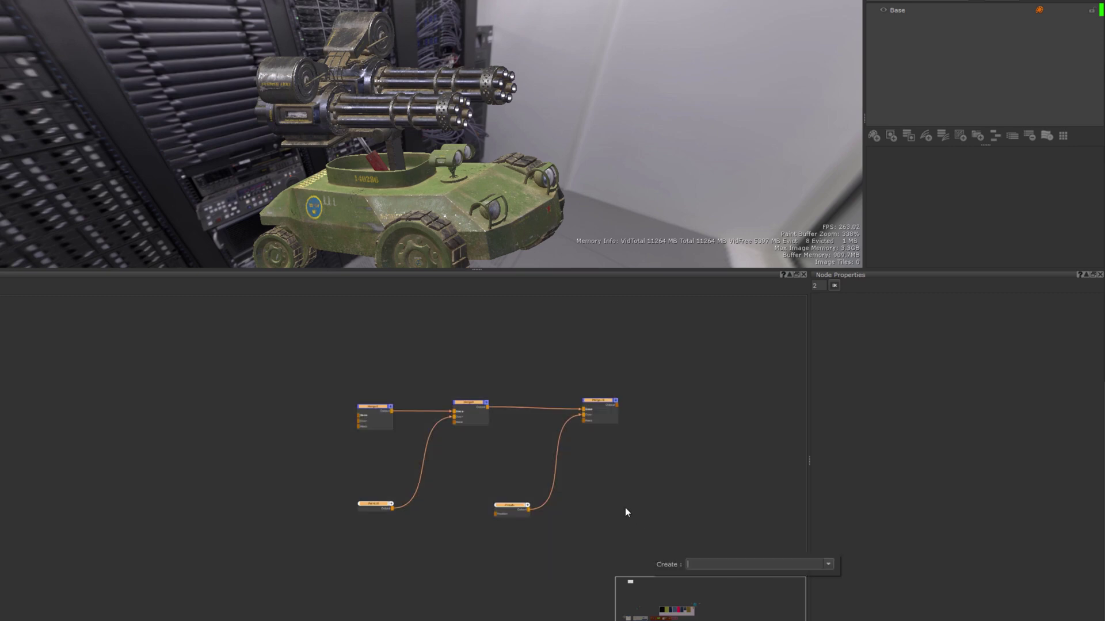
type("ba")
key("Down")
key("Return")
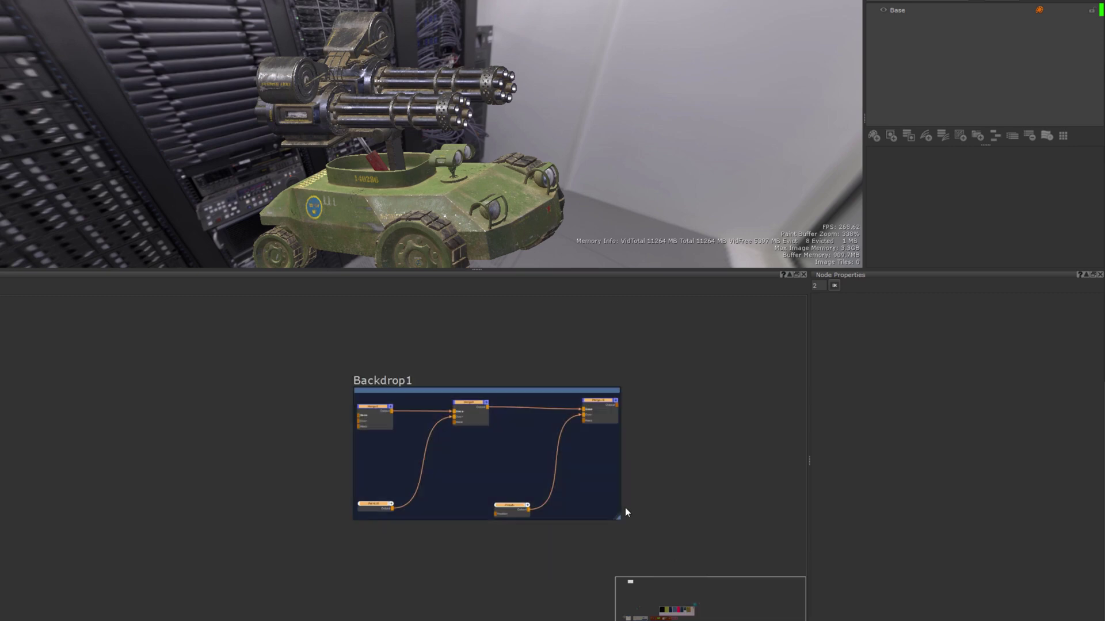
Step: Enlarge the new backdrop slightly around its nodes and shift it together with them
left_click_drag(481, 392, 468, 362)
left_click(498, 381)
left_click_drag(576, 503, 340, 393)
left_click(468, 348)
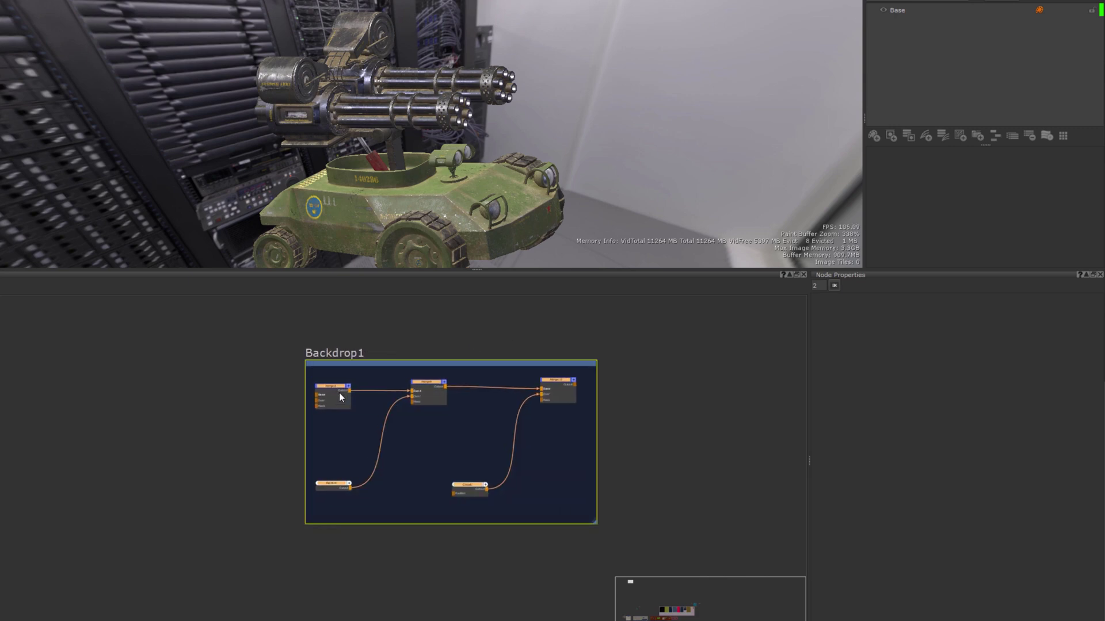
Step: Open the backdrop's properties and rename it MyawsomeNodes
left_click(456, 373)
left_click_drag(411, 367, 400, 369)
type("MyawsomeNodes")
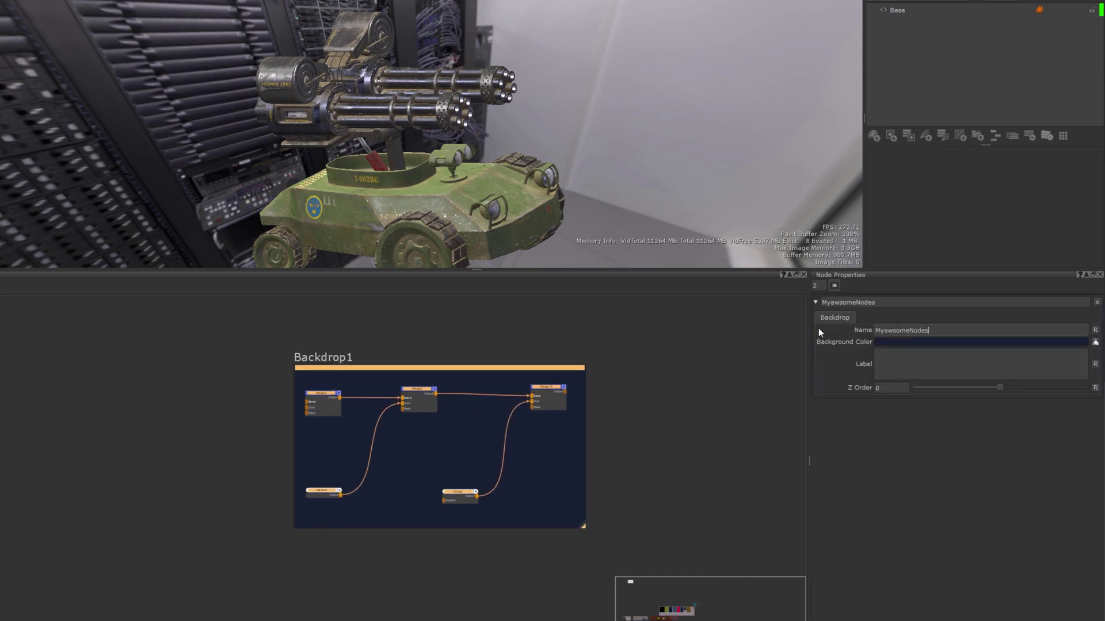
key("Return")
Step: Set the background color of the MyawsomeNodes backdrop to bright green
left_click(910, 344)
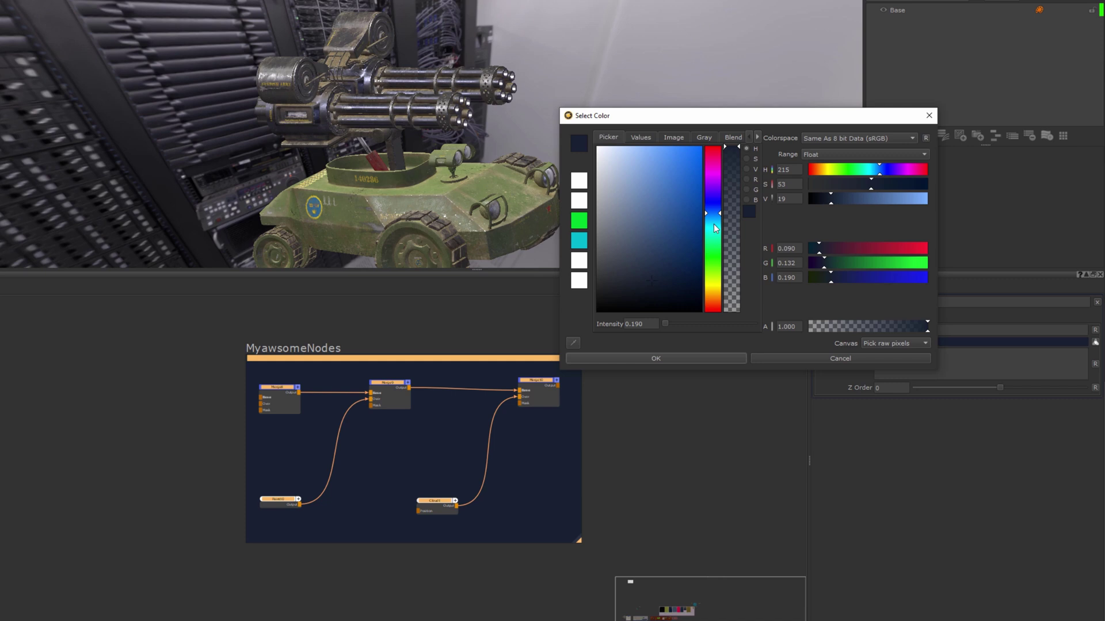
left_click(713, 240)
left_click_drag(681, 222, 702, 235)
left_click(656, 358)
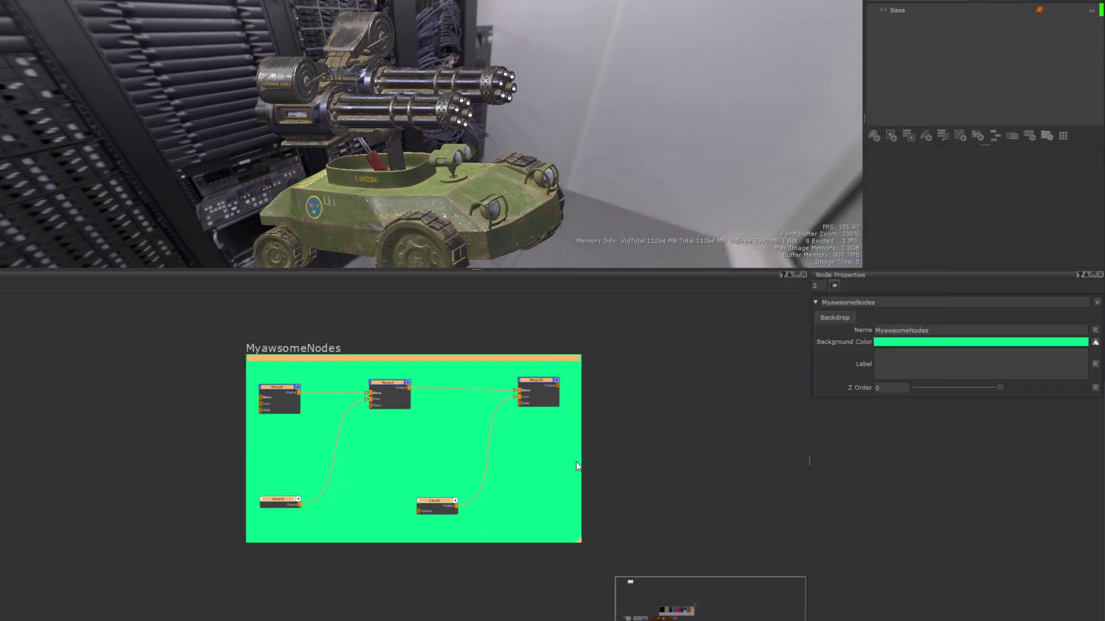
left_click(613, 423)
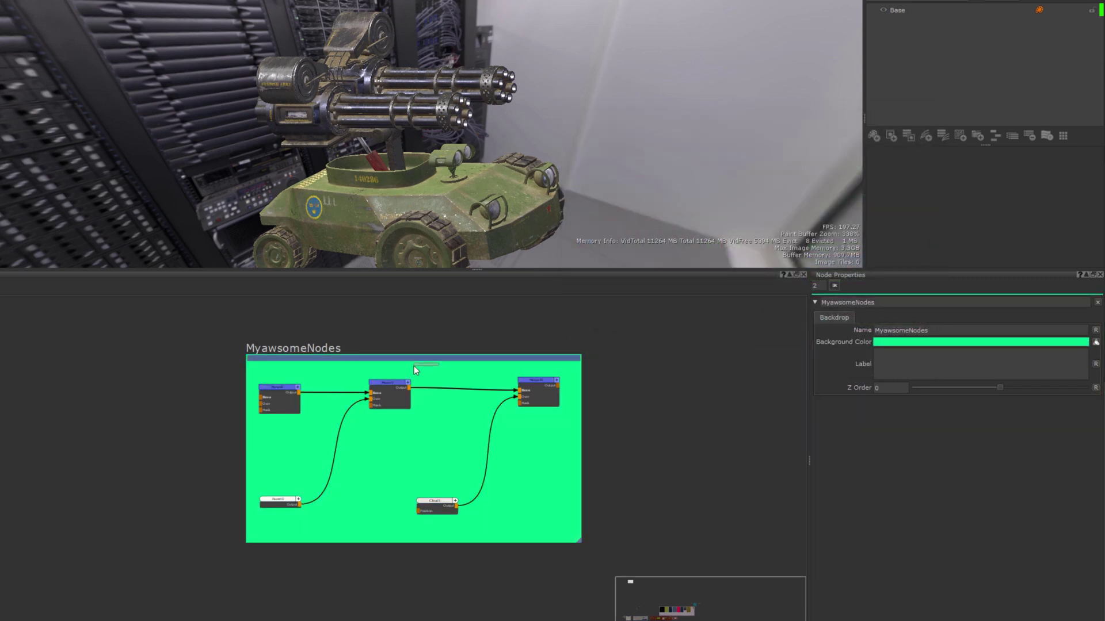
Step: Move the MyawsomeNodes backdrop with its nodes closer to the Dirtmask group
left_click_drag(421, 359, 364, 399)
right_click_drag(596, 417, 378, 438, "alt")
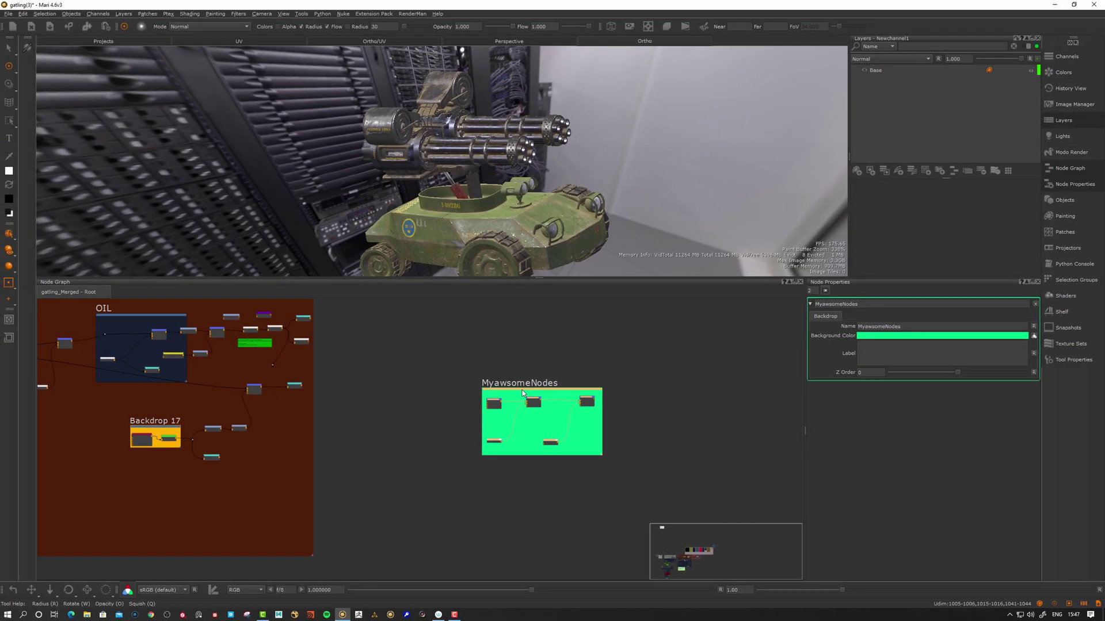
left_click_drag(522, 393, 429, 468)
middle_click_drag(325, 432, 604, 469, "alt")
right_click_drag(477, 386, 308, 418, "alt")
middle_click_drag(499, 437, 541, 424, "alt")
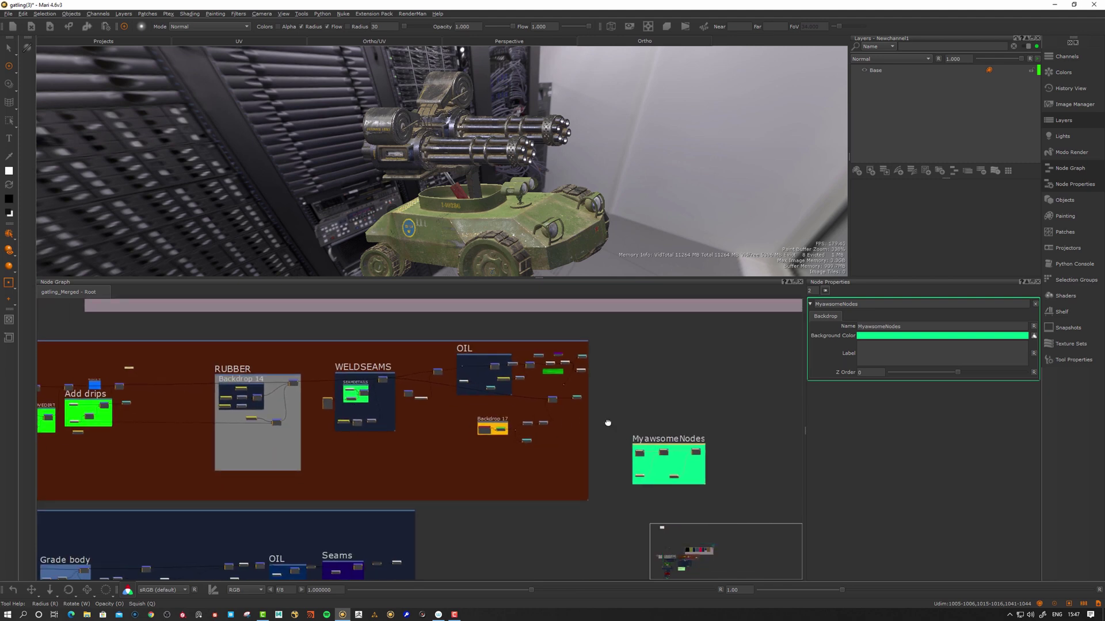
middle_click_drag(608, 423, 520, 384, "alt")
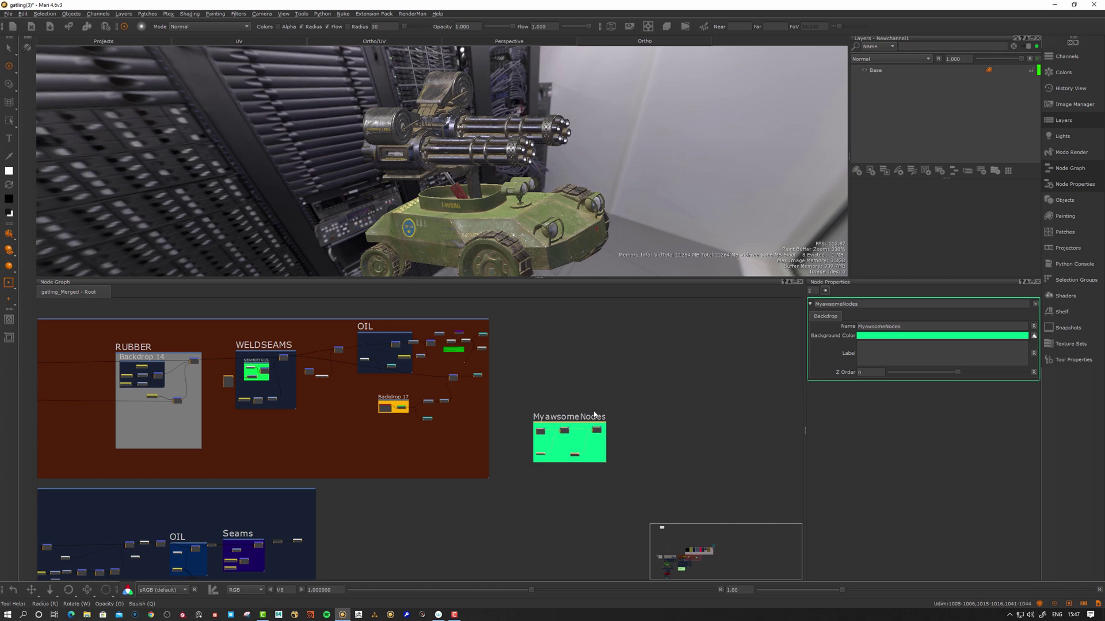
right_click_drag(593, 412, 668, 370, "alt")
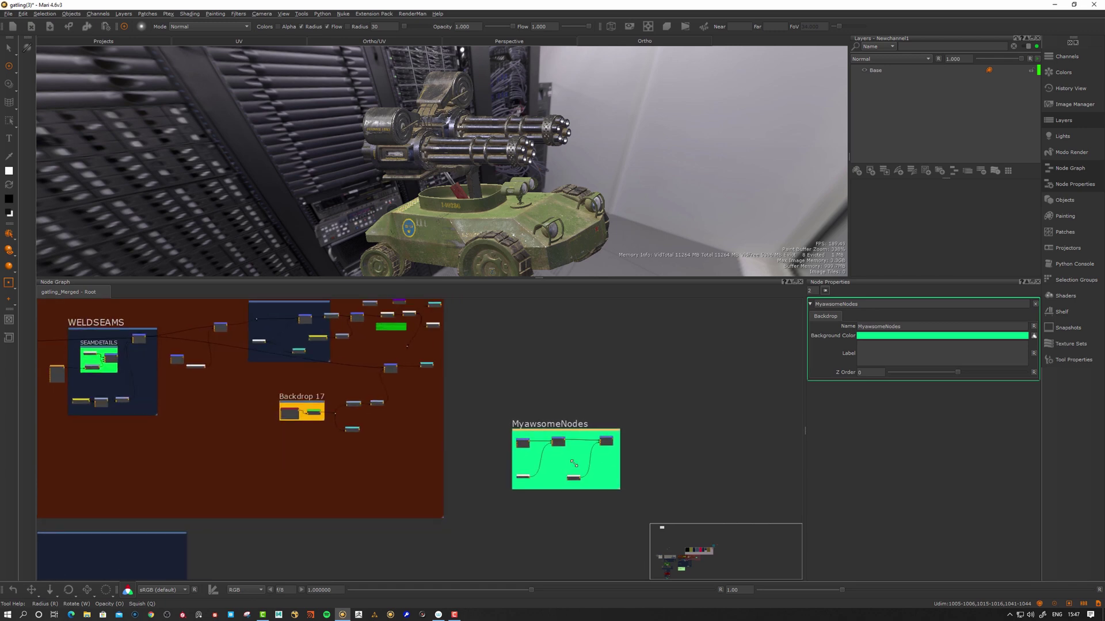
Step: Create a sticky note in the empty space beside the MyawsomeNodes backdrop
scroll(575, 466, "up", 3)
middle_click_drag(659, 446, 568, 461)
scroll(554, 456, "up", 6)
middle_click_drag(550, 501, 562, 426)
scroll(571, 431, "up", 1)
key("Tab")
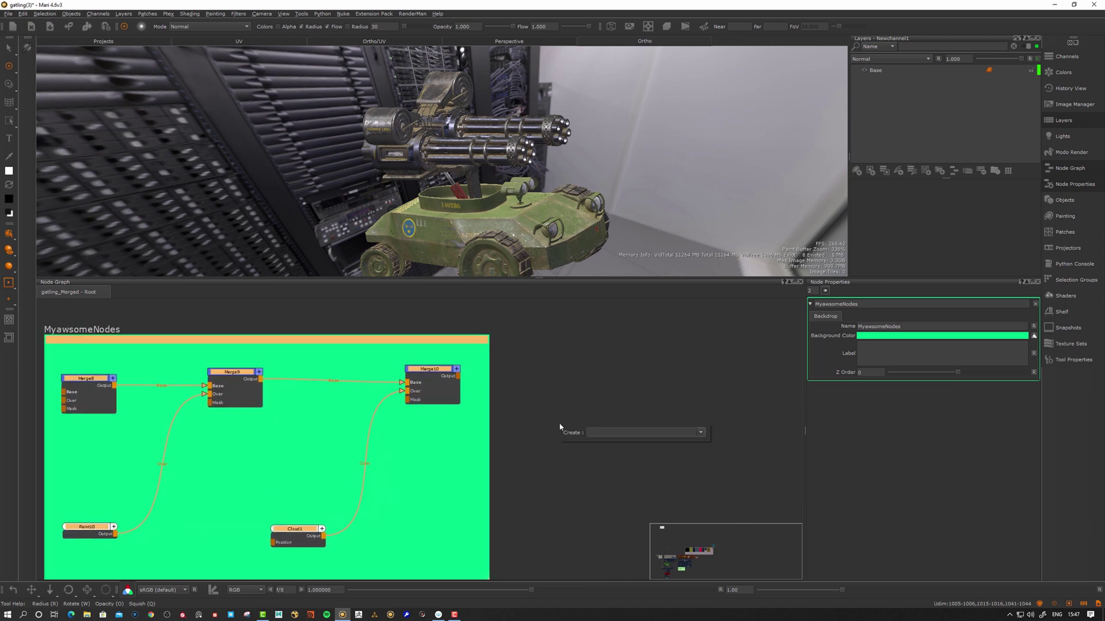
type("sti")
key("Return")
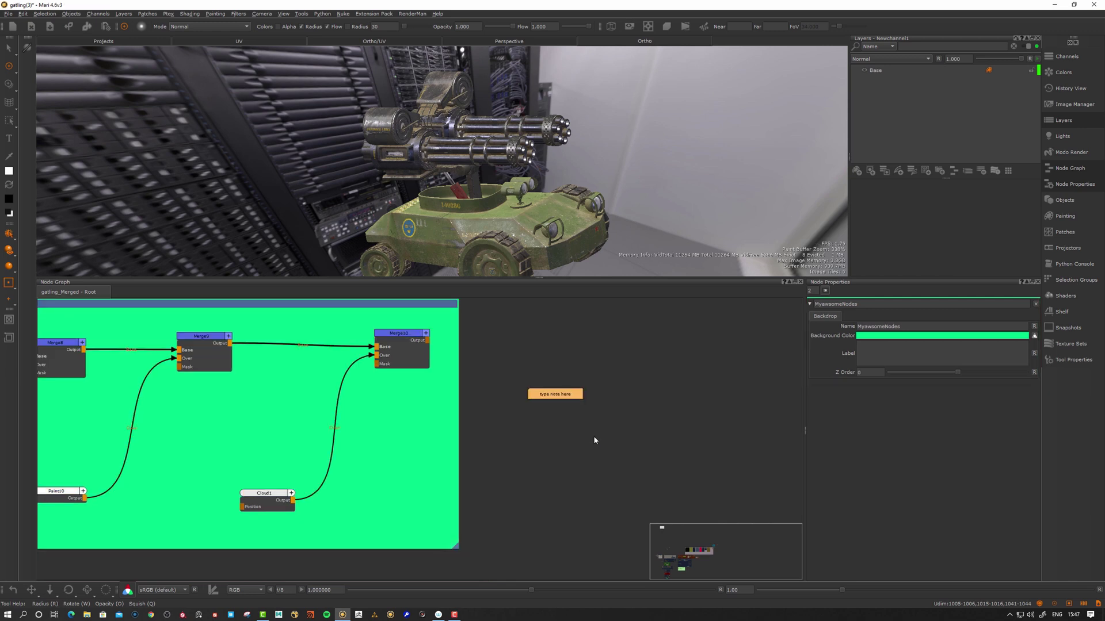
Step: Set the sticky note's label to two lines, "Buy dogfood" and "1export textures"
scroll(555, 408, "up", 2)
double_click(556, 390)
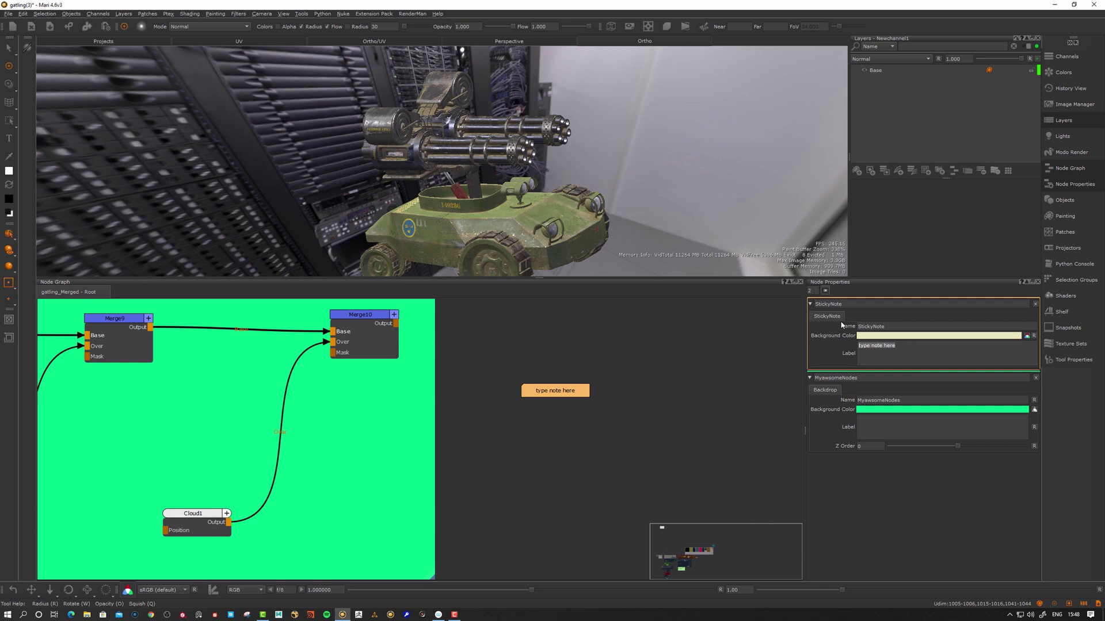
type("Buy d")
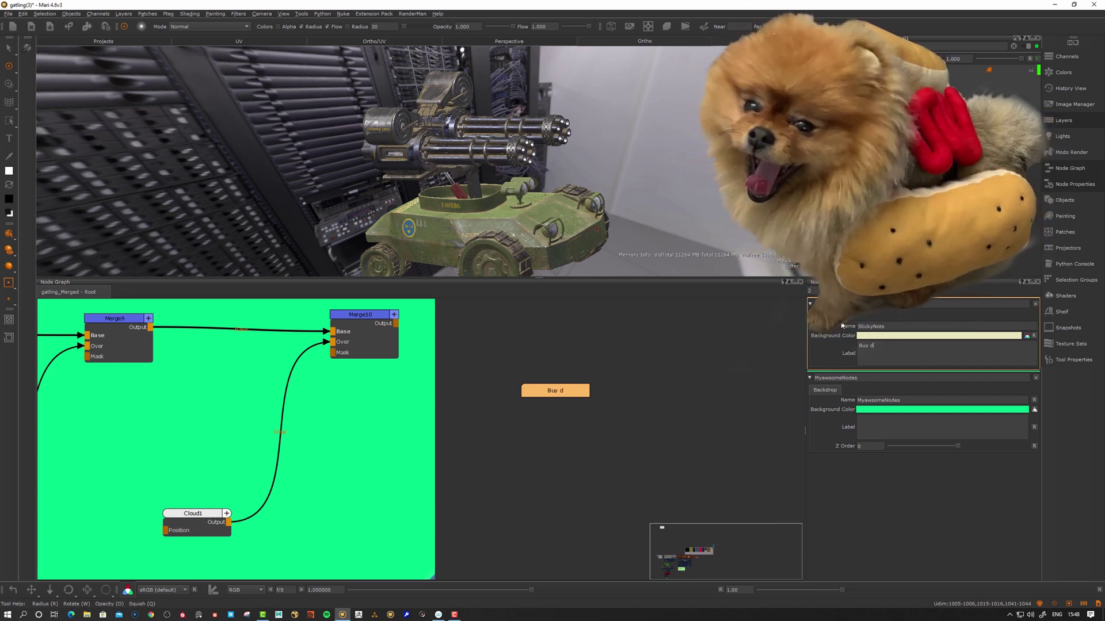
type("ogfood")
key("Return")
type("1export")
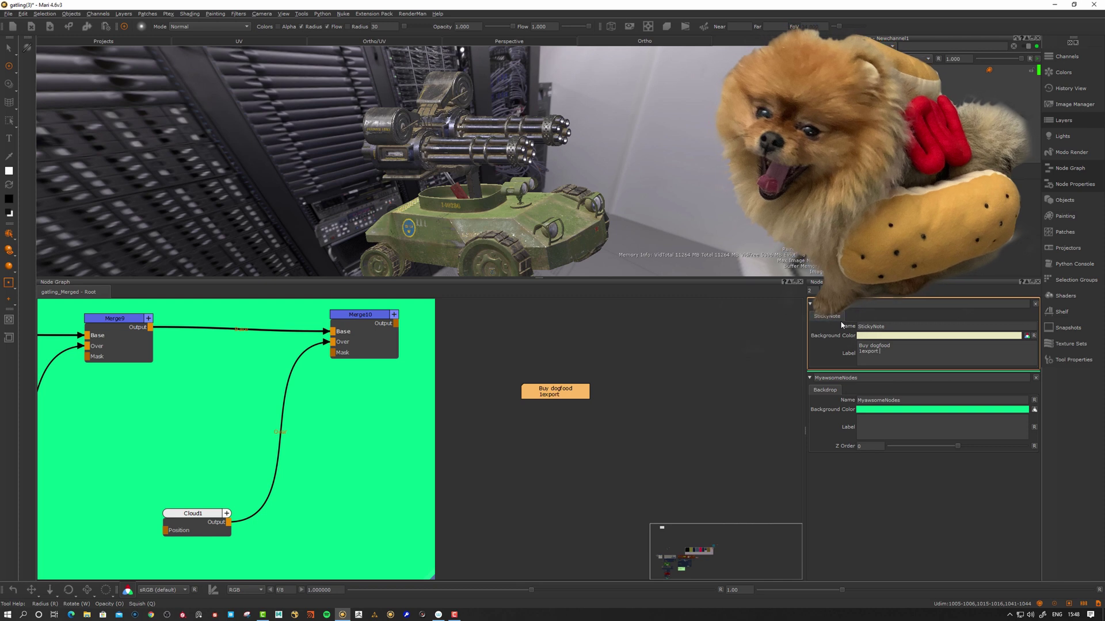
type(" textures")
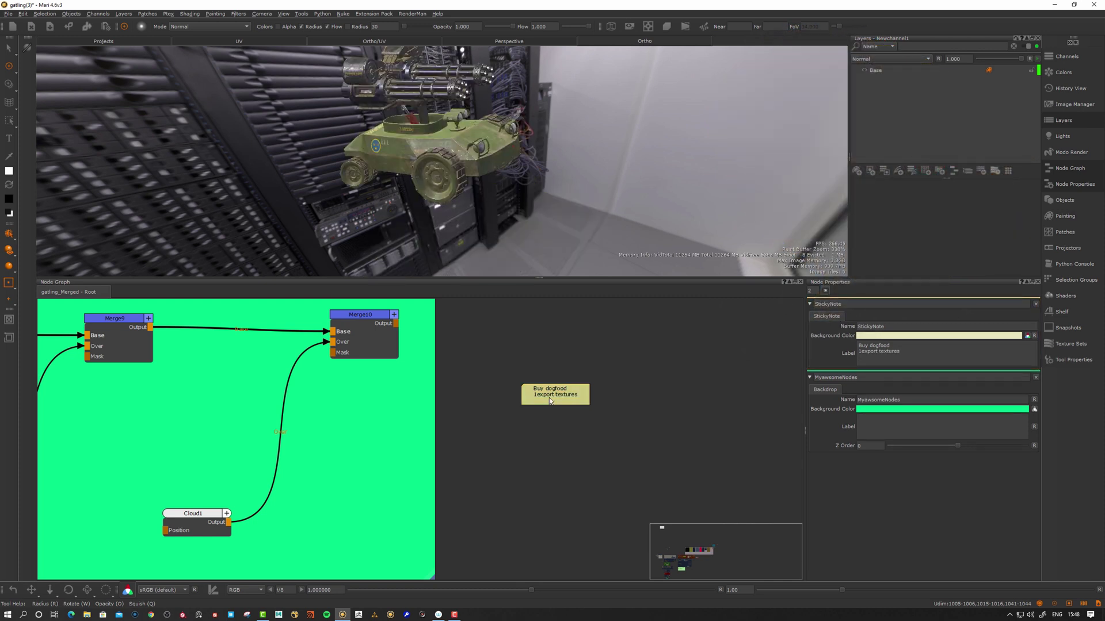
Step: Place the sticky note inside the MyawsomeNodes backdrop, directly beneath the Merge10 node
left_click_drag(560, 400, 367, 389)
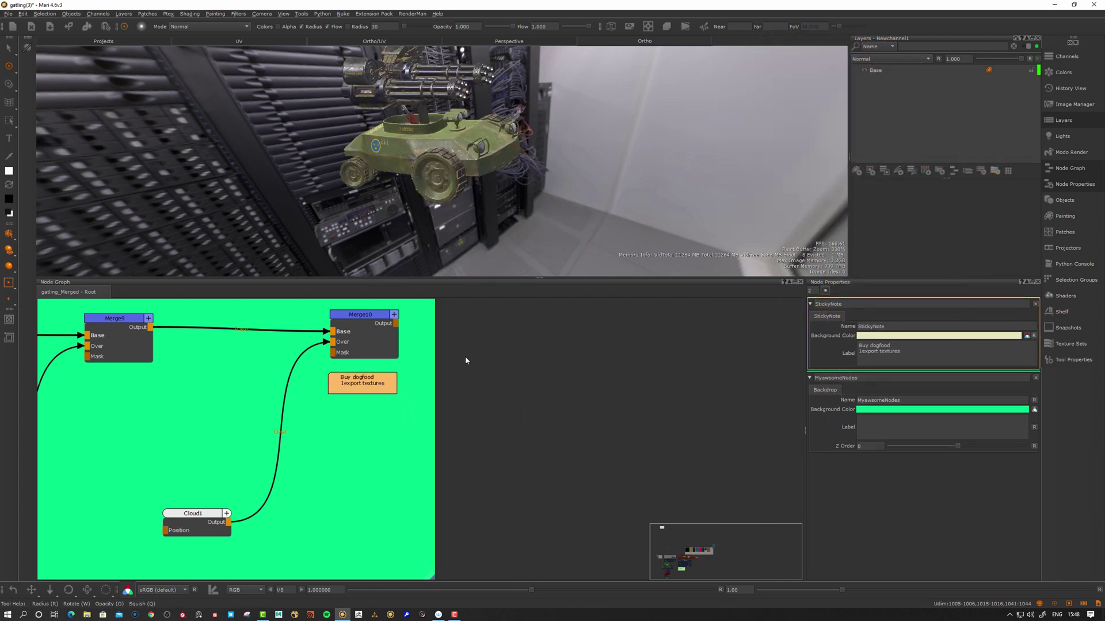
left_click(460, 383)
middle_click_drag(408, 405, 610, 438)
left_click_drag(556, 425, 559, 413)
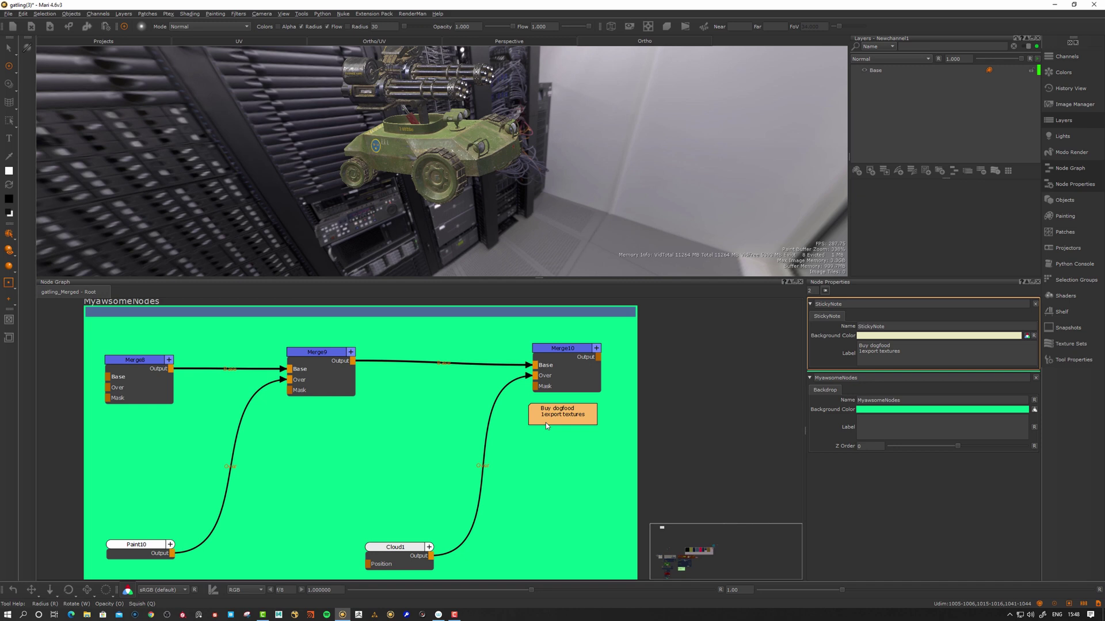
scroll(567, 423, "down", 1)
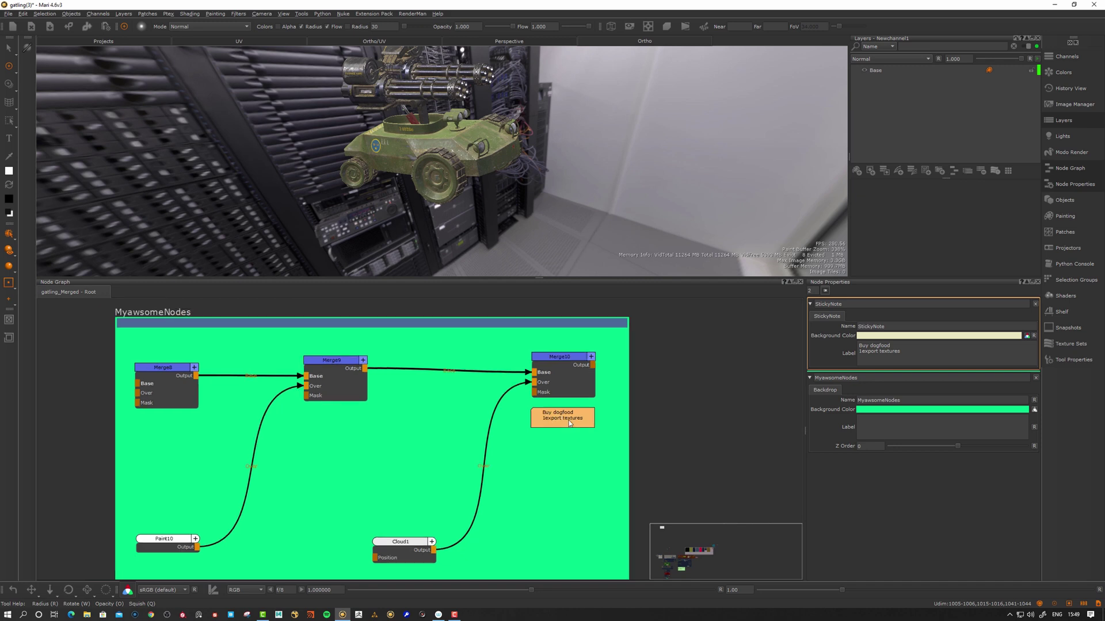
left_click_drag(569, 422, 557, 429)
middle_click_drag(566, 377, 460, 407)
scroll(460, 407, "up", 1)
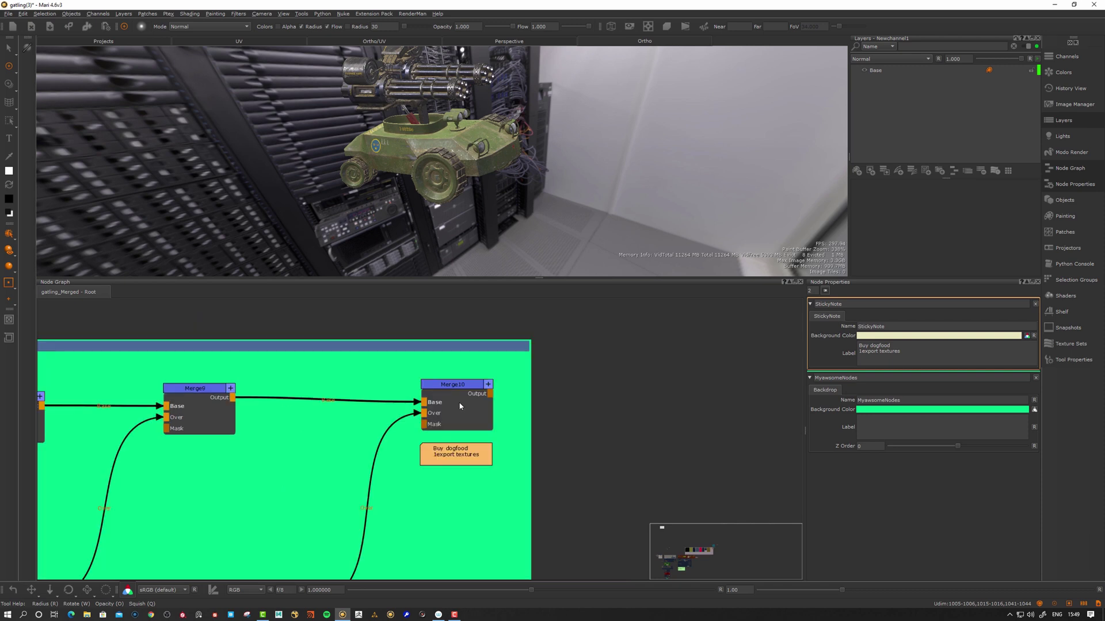
scroll(606, 385, "down", 5)
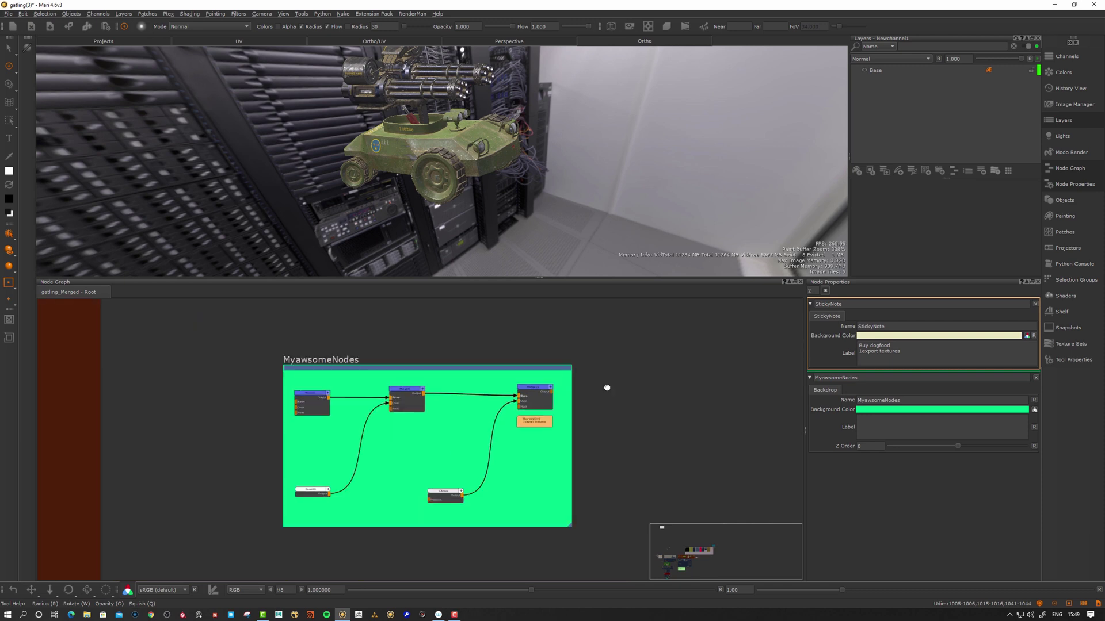
middle_click_drag(606, 386, 539, 409)
scroll(514, 409, "up", 1)
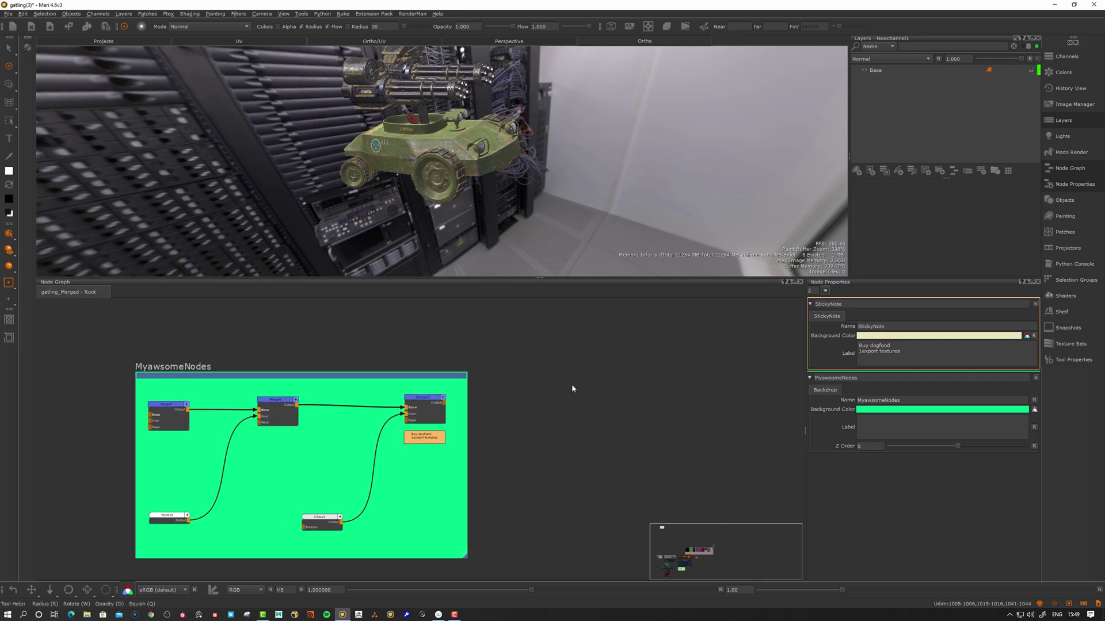
left_click(572, 384)
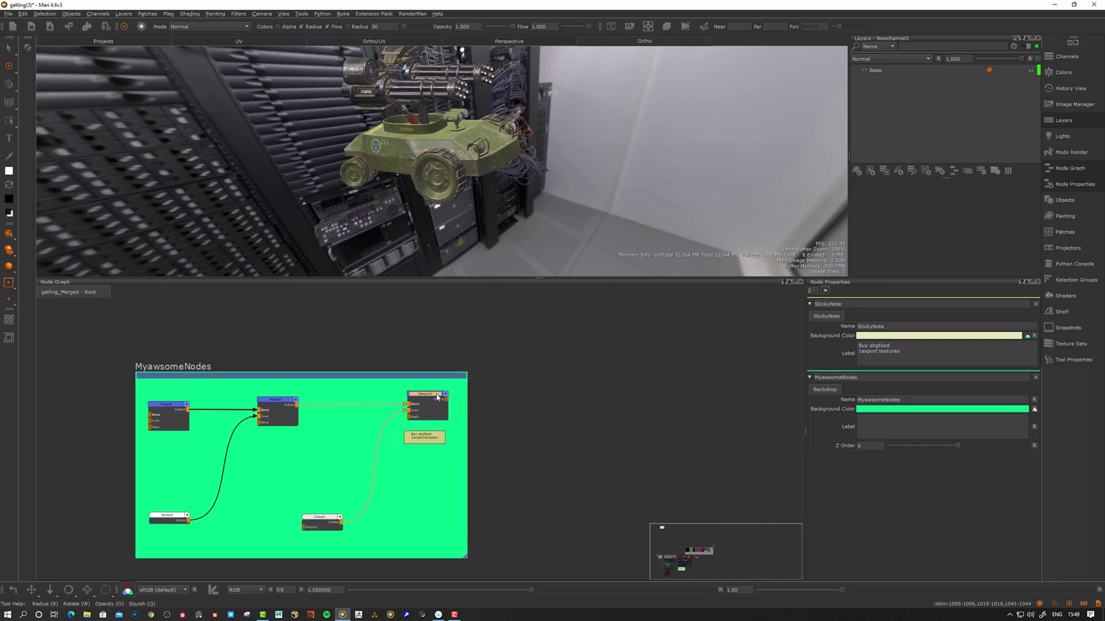
Step: Switch the Merge10 node in the MyawsomeNodes backdrop to the vertical display without a port list
left_click_drag(423, 404, 430, 404)
left_click(556, 401)
middle_click_drag(556, 401, 527, 403)
scroll(465, 408, "up", 1)
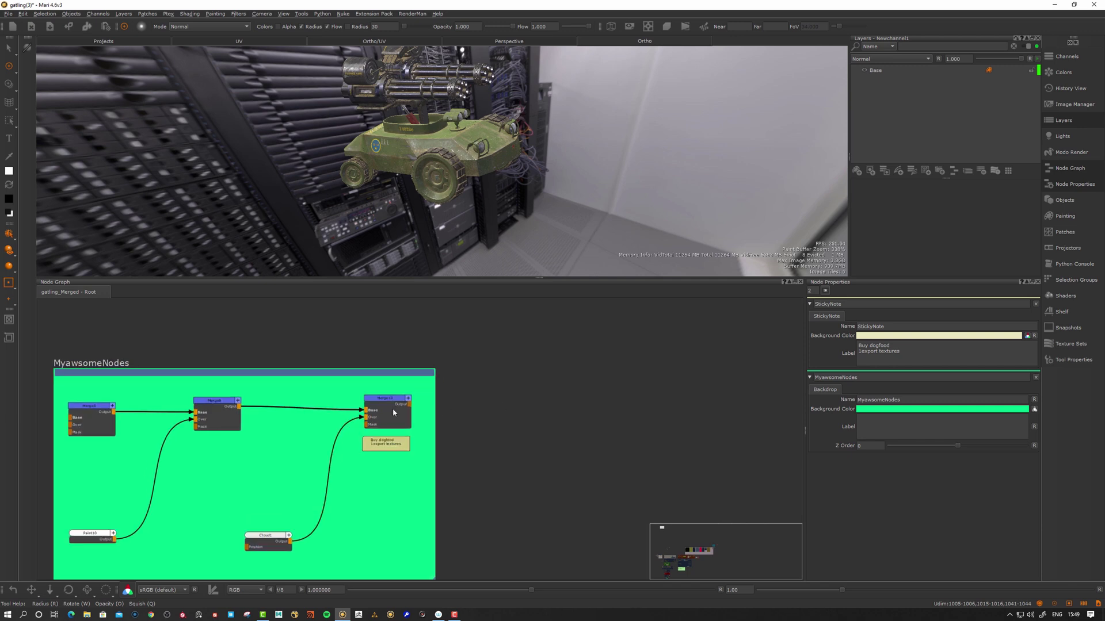
left_click(395, 408)
mouse_move(393, 408)
left_mouse_down()
mouse_move(394, 398)
mouse_move(386, 410)
left_mouse_up()
key("alt+1")
key("alt+3")
key("alt+1")
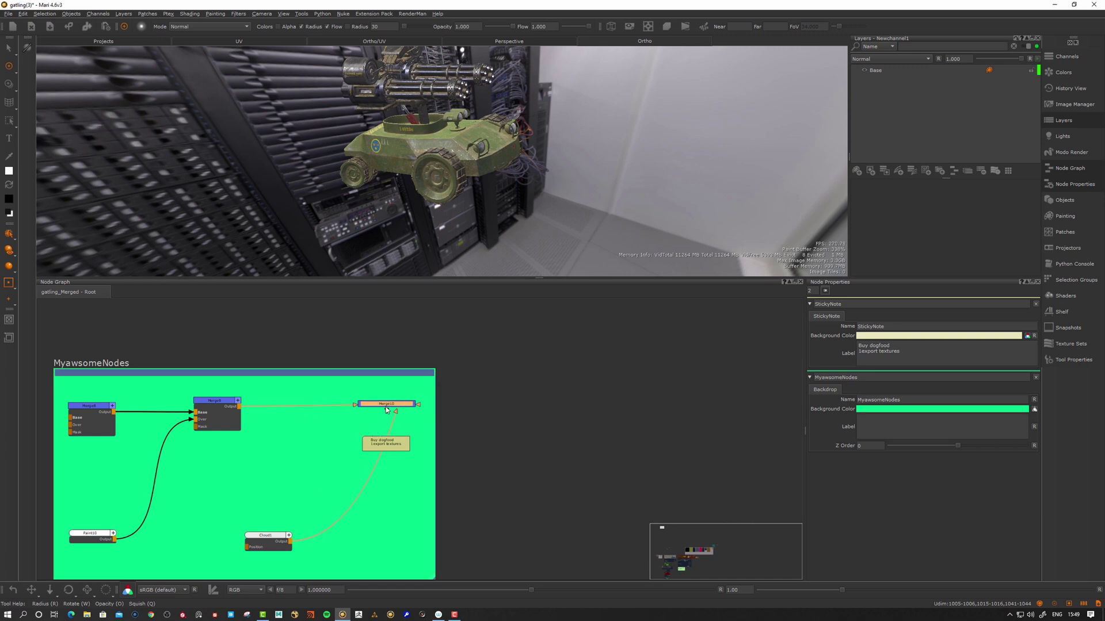
Step: Create two connected Merge nodes in the empty space beside the backdrop and place the second beneath the first
left_click(538, 421)
middle_click_drag(538, 421, 474, 415)
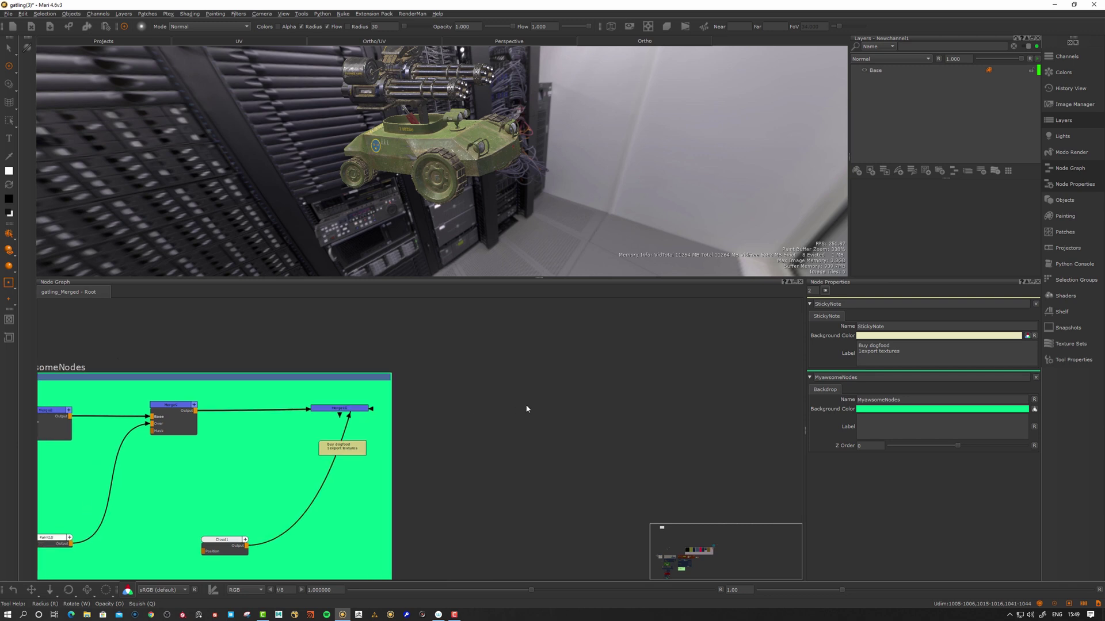
key("m")
left_click_drag(527, 418, 529, 416)
key("ctrl+v")
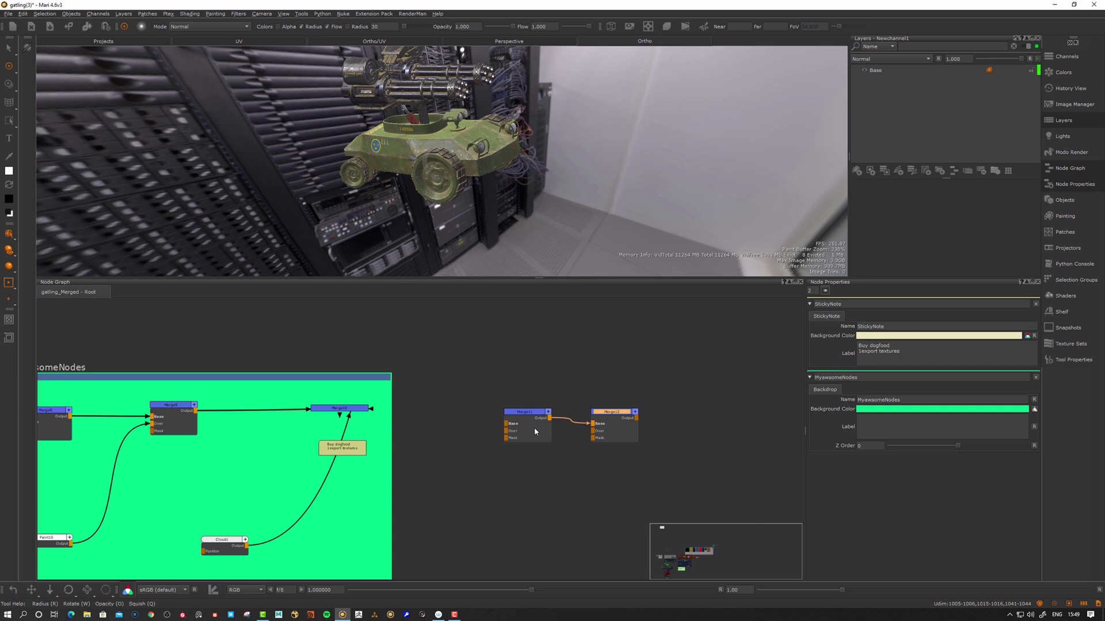
left_click_drag(616, 419, 529, 504)
left_click(606, 438)
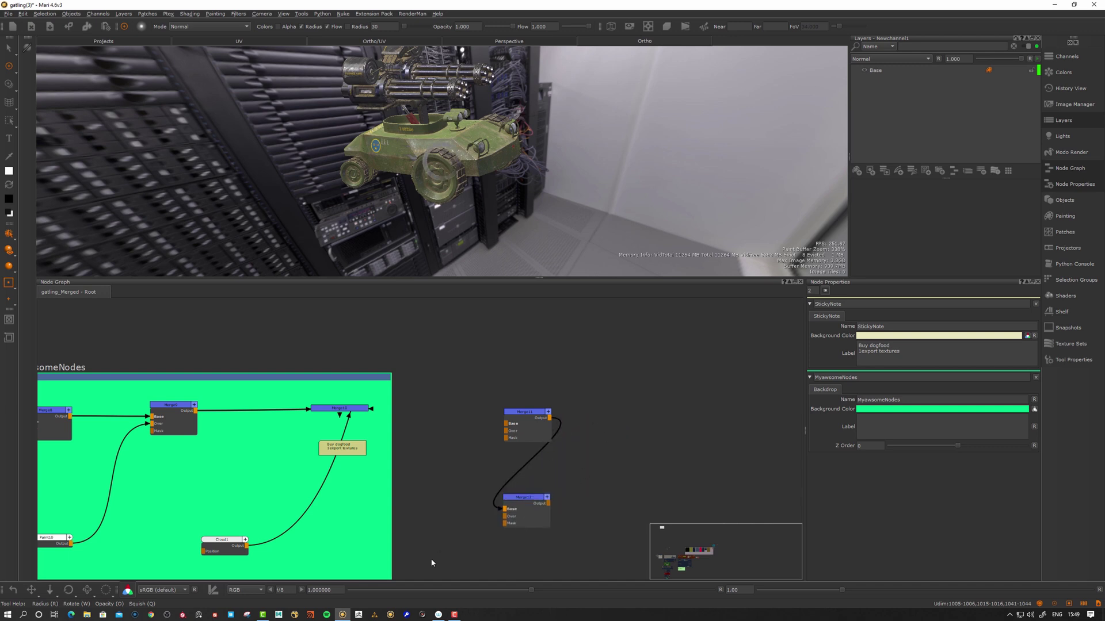
Step: Switch both stacked Merge nodes to the vertical display without port lists and roughly align them
left_click_drag(436, 543, 579, 393)
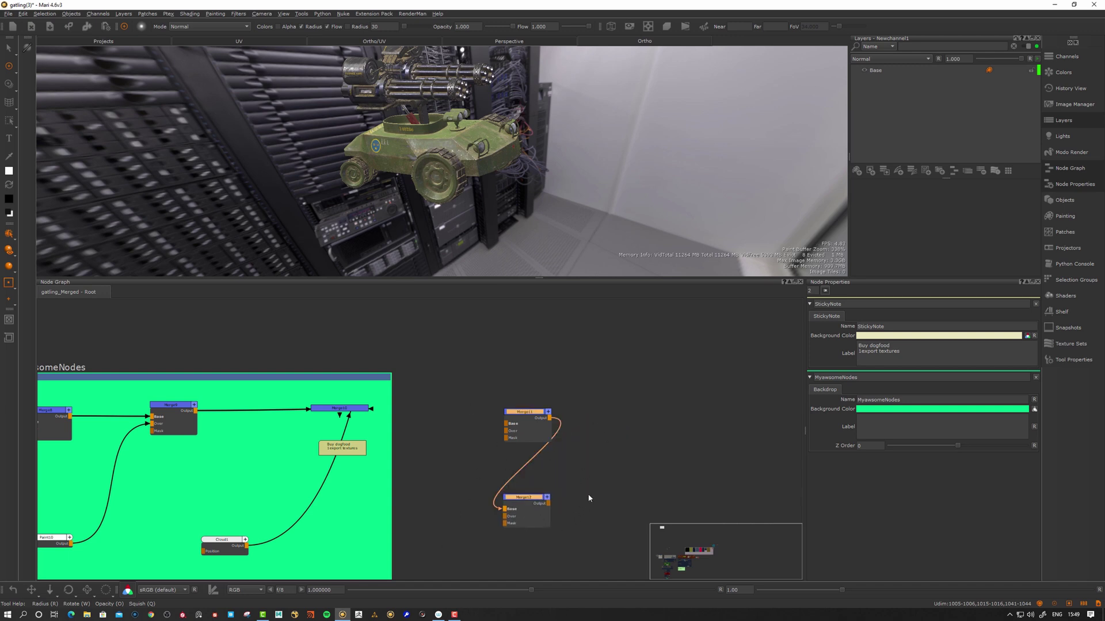
middle_click_drag(587, 485, 589, 471)
left_click(610, 443)
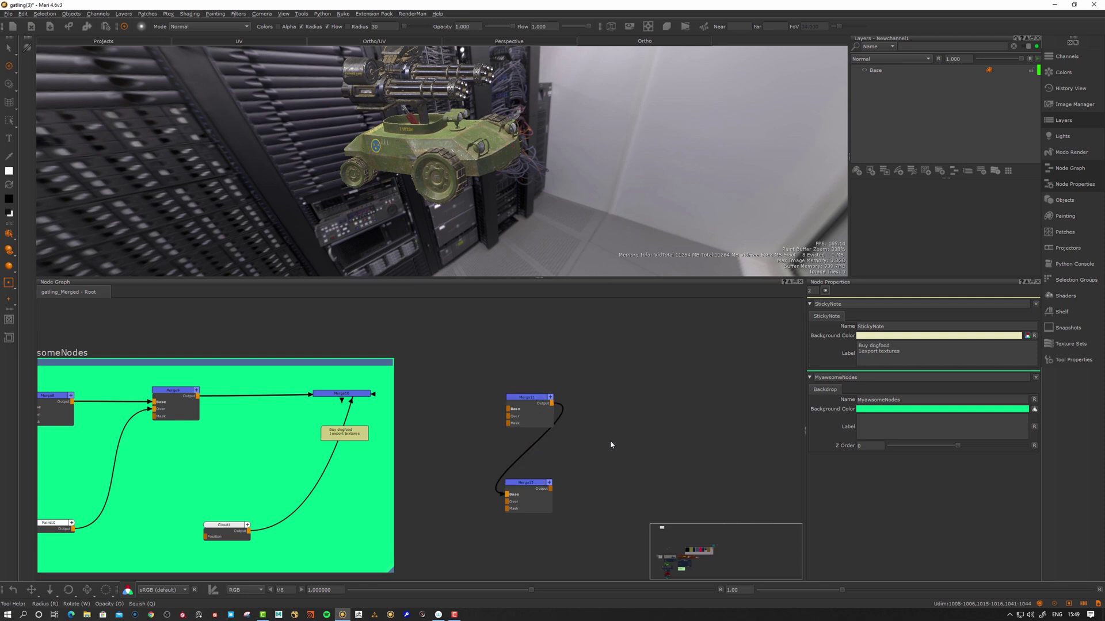
left_click_drag(487, 394, 578, 519)
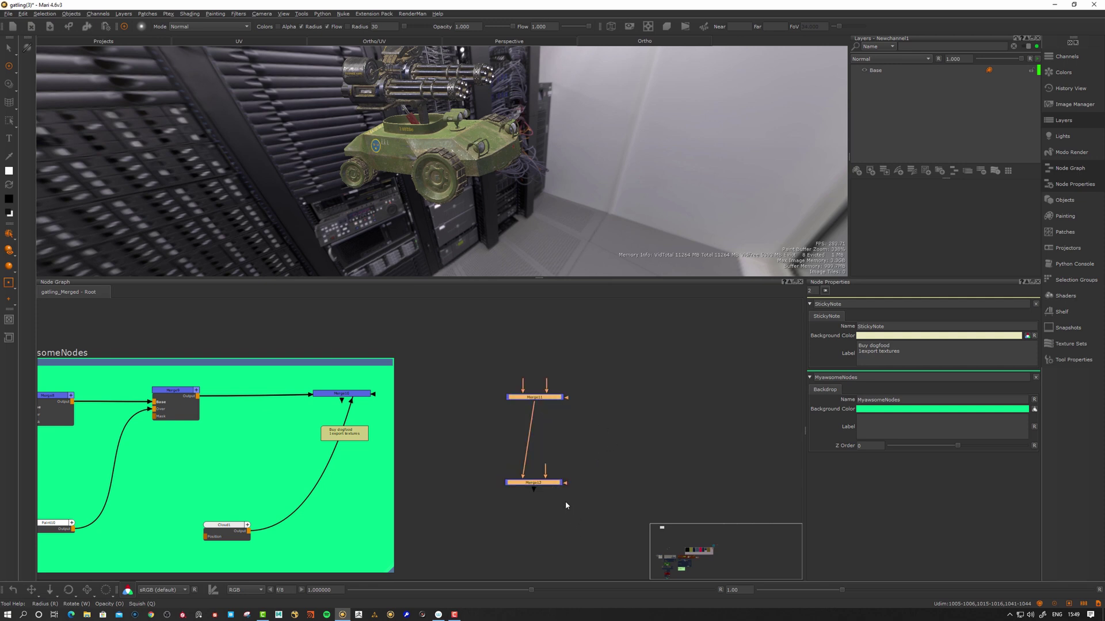
left_click_drag(541, 486, 547, 487)
left_click(559, 412)
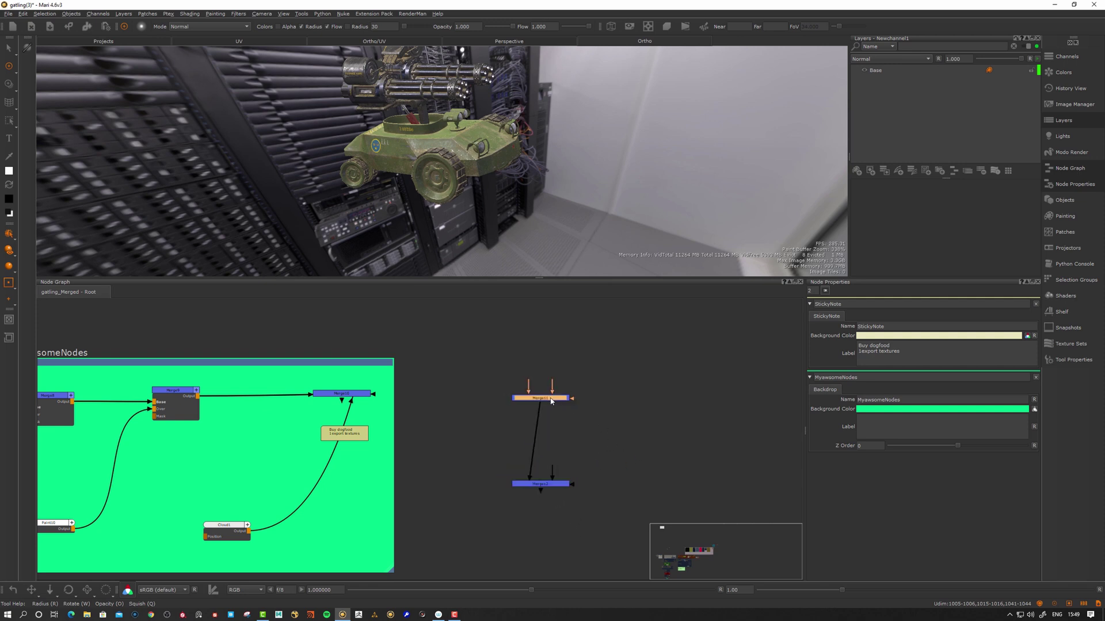
left_click_drag(551, 401, 542, 397)
Step: Toggle the two stacked Merge nodes and Merge10 back to the horizontal display with port lists
left_click_drag(480, 349, 601, 540)
key("q")
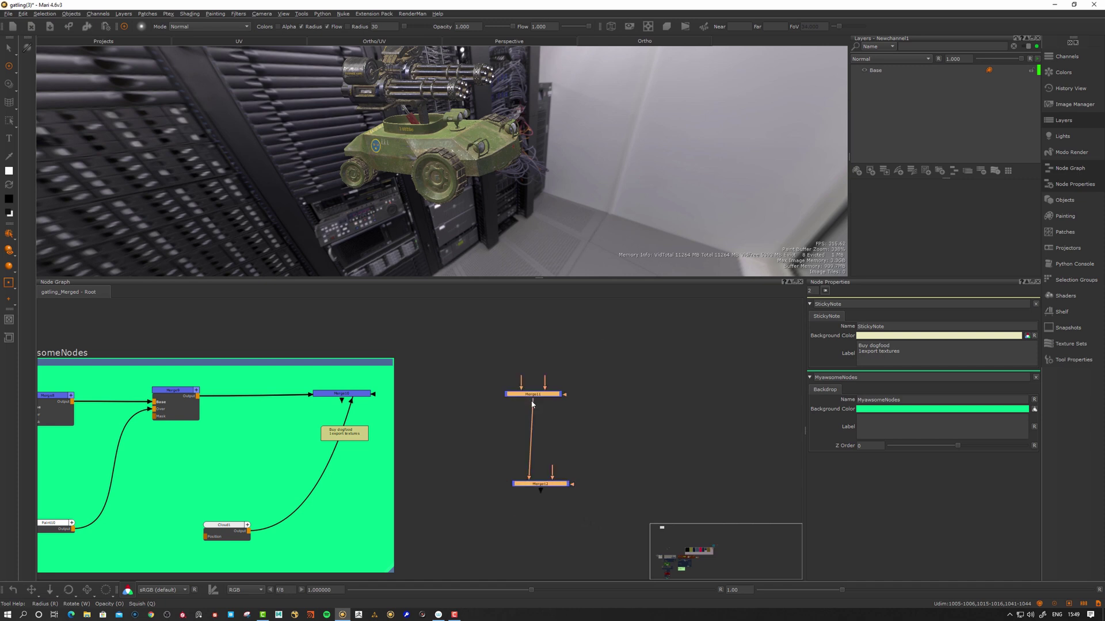
key("ctrl+m")
key("ctrl+m")
key("ctrl+m")
key("ctrl+m")
key("ctrl+m")
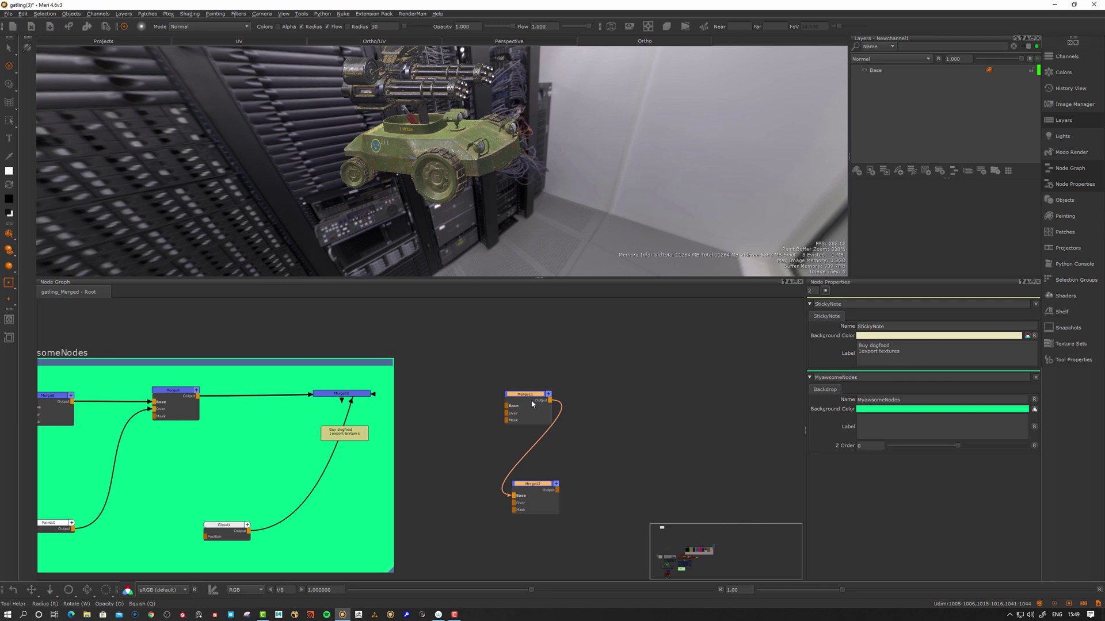
key("ctrl+m")
key("ctrl+m")
left_click(347, 394)
key("ctrl+m")
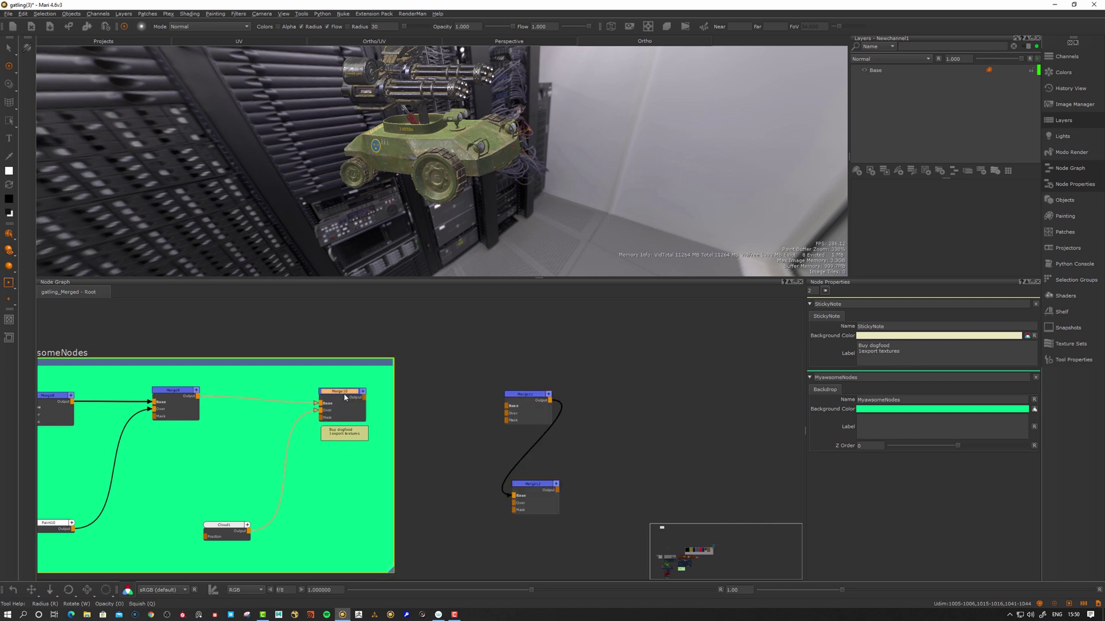
Step: Cycle the Merge10 node through its collapsed and expanded states, finishing with all its ports shown
middle_click_drag(291, 399, 448, 383)
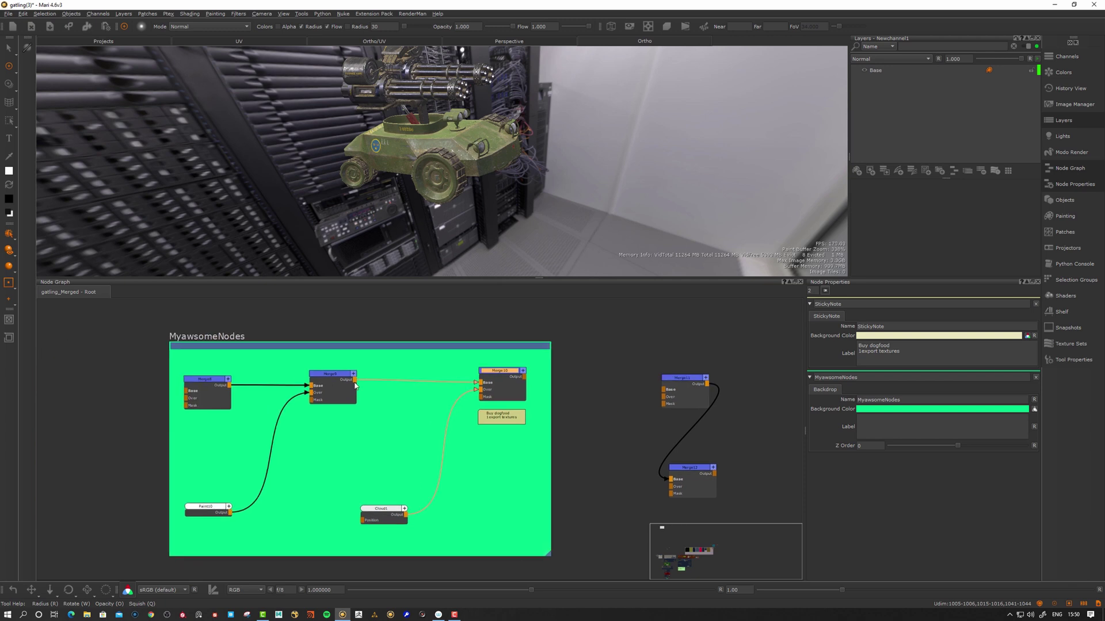
middle_click_drag(593, 368, 484, 372)
scroll(485, 371, "up", 5)
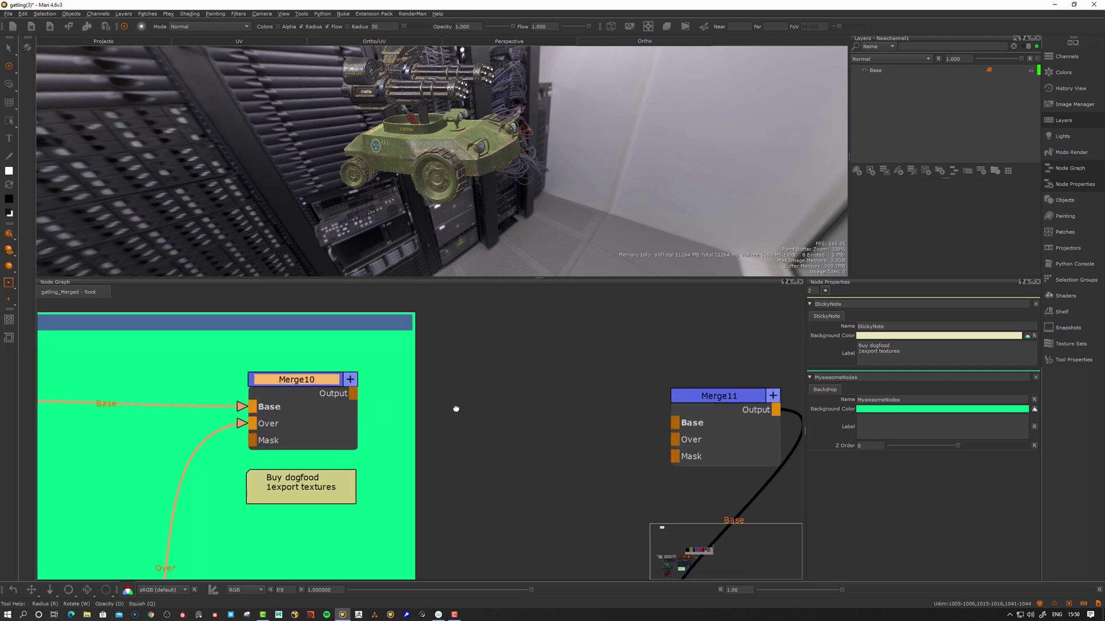
middle_click_drag(456, 407, 592, 405)
scroll(520, 402, "down", 1)
left_click(502, 381)
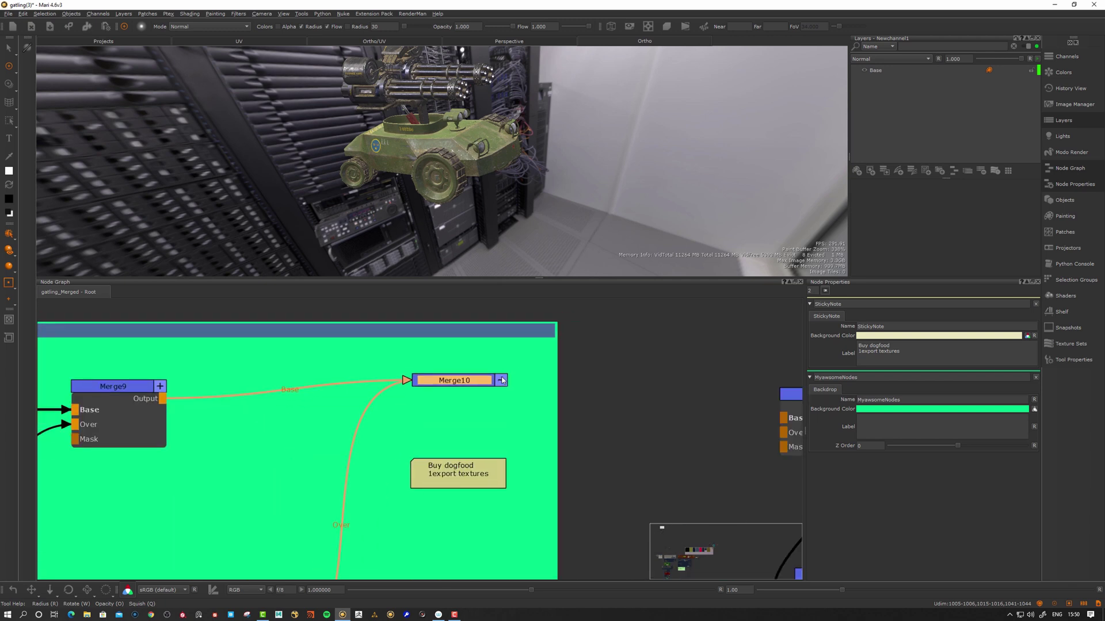
left_click(501, 381)
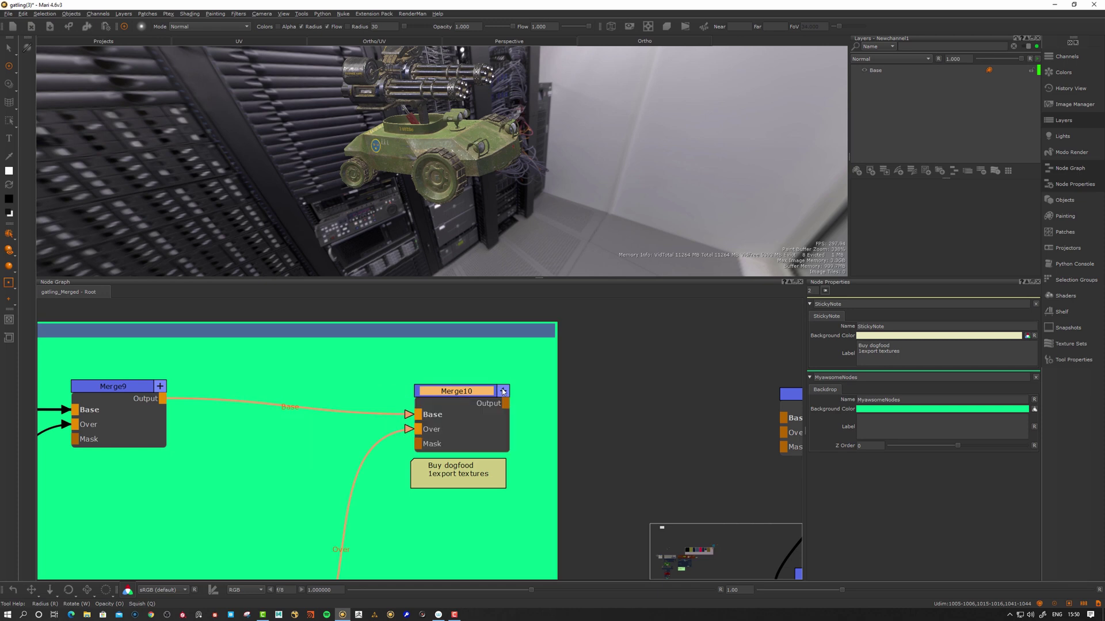
left_click(503, 392)
left_click(503, 391)
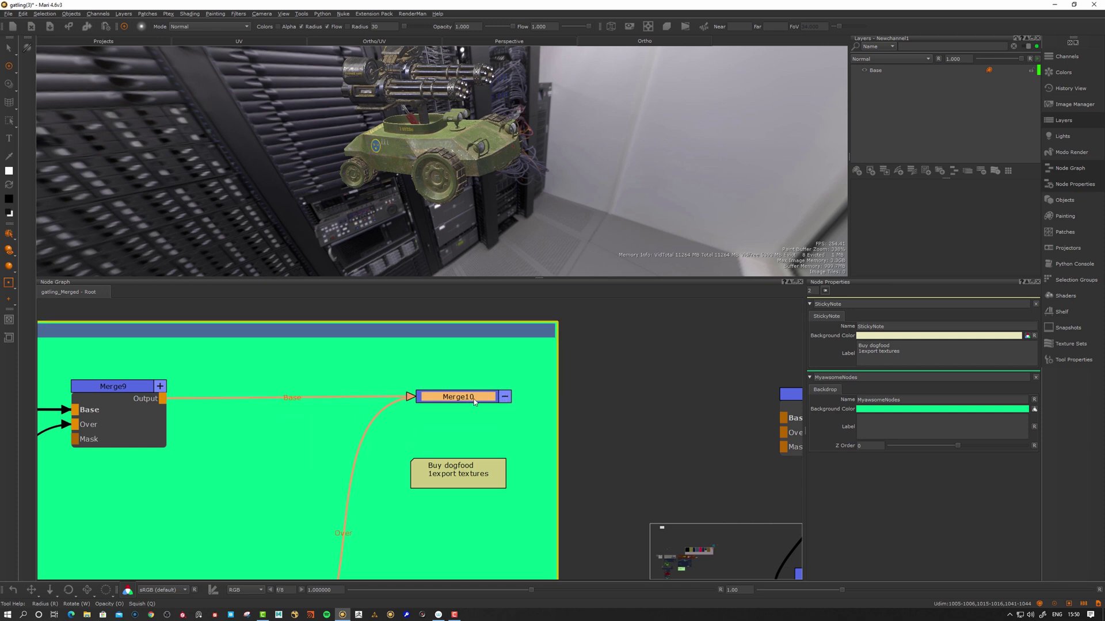
left_click(504, 398)
mouse_move(466, 401)
left_mouse_down()
mouse_move(470, 382)
mouse_move(480, 395)
mouse_move(469, 382)
left_mouse_up()
left_click(508, 379)
left_click(503, 386)
left_click(501, 393)
scroll(439, 414, "down", 5)
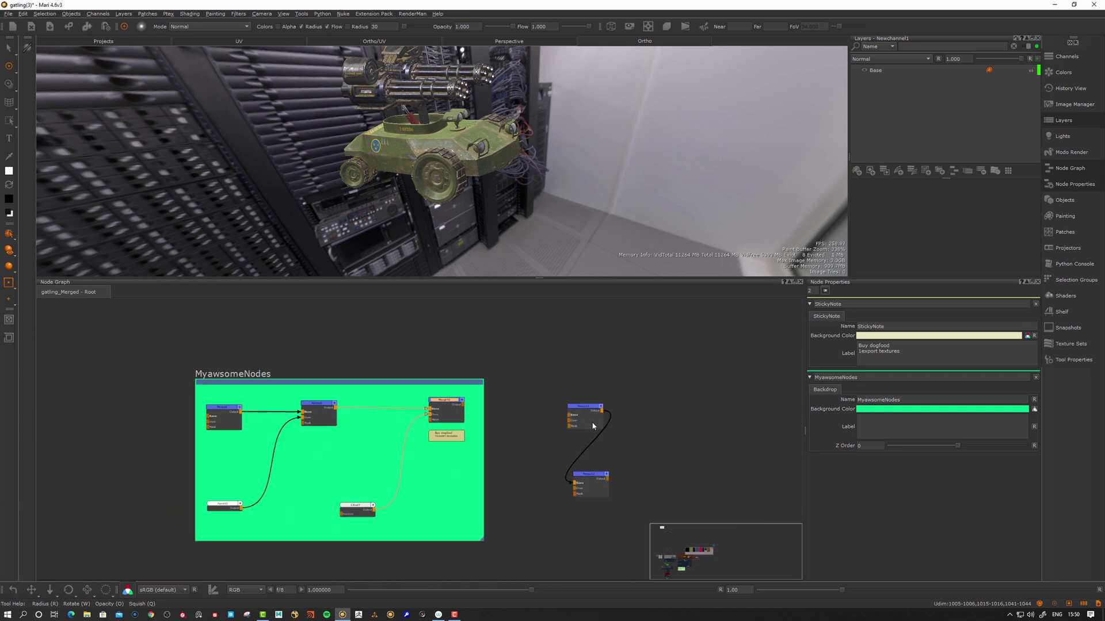
Step: Toggle Merge10 repeatedly between the vertical and horizontal port displays, finishing on the horizontal port list
left_click_drag(580, 412, 588, 412)
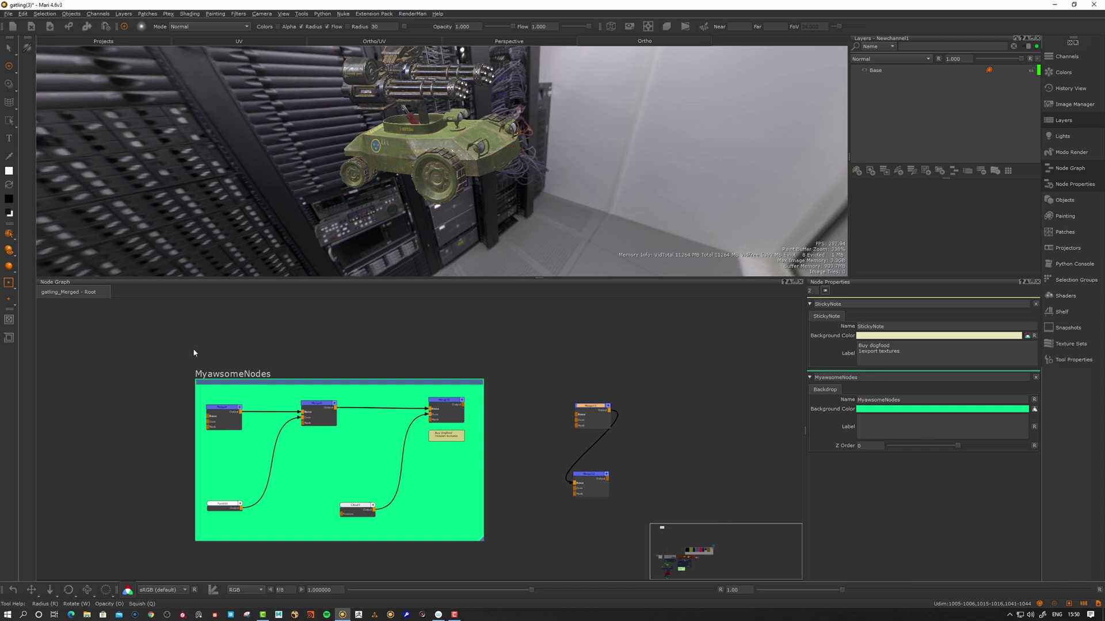
left_click_drag(445, 407, 446, 405)
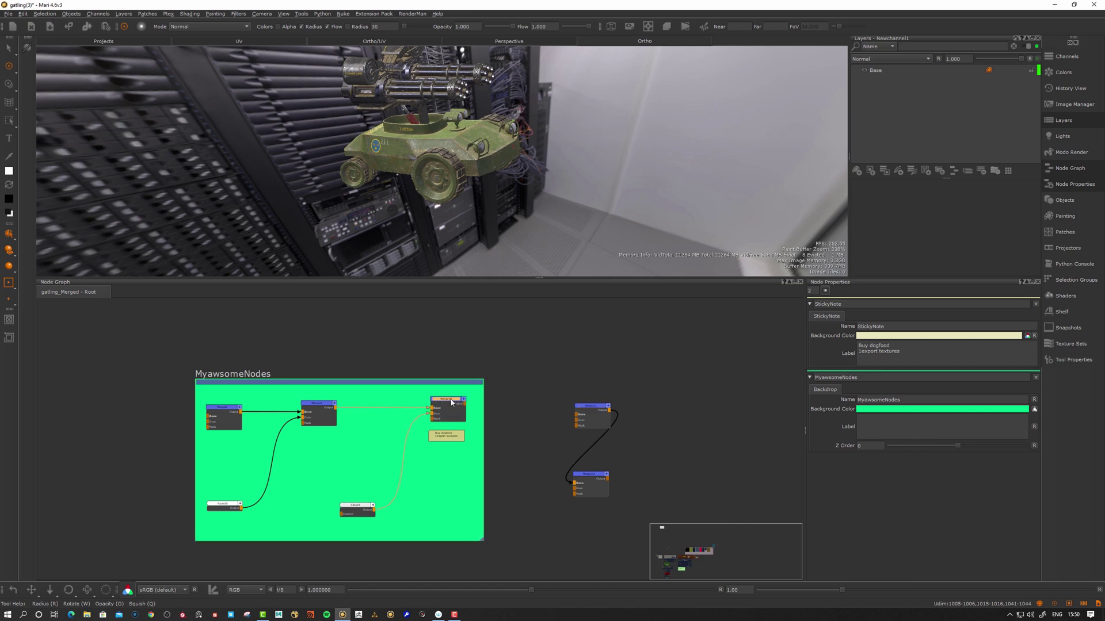
left_click(451, 406)
key("q")
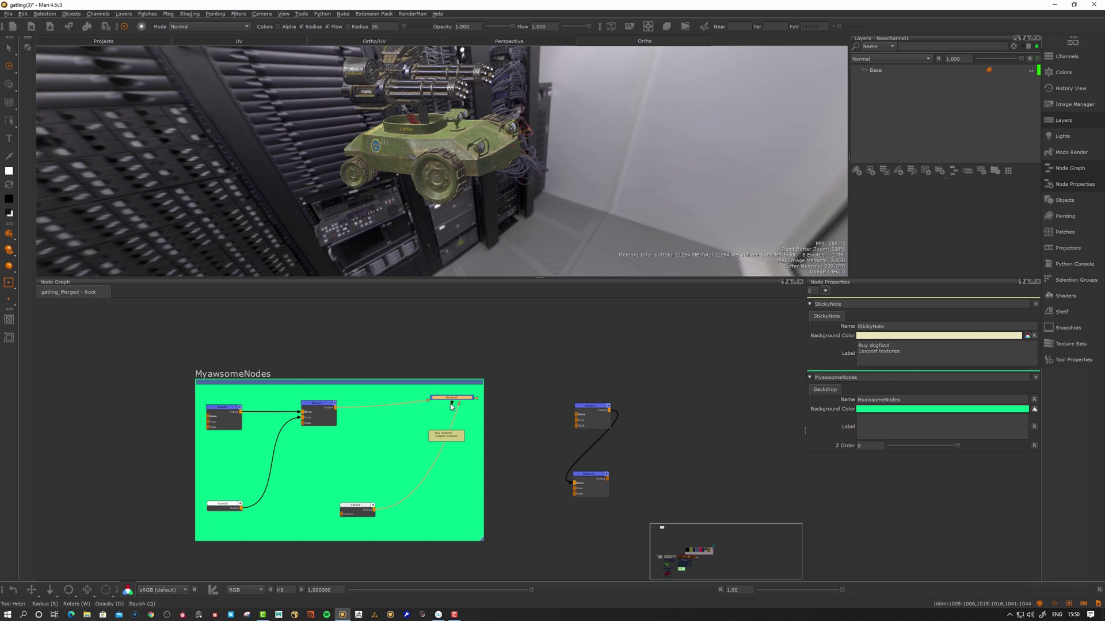
key("q")
key("q")
key("q")
key("q")
key("q")
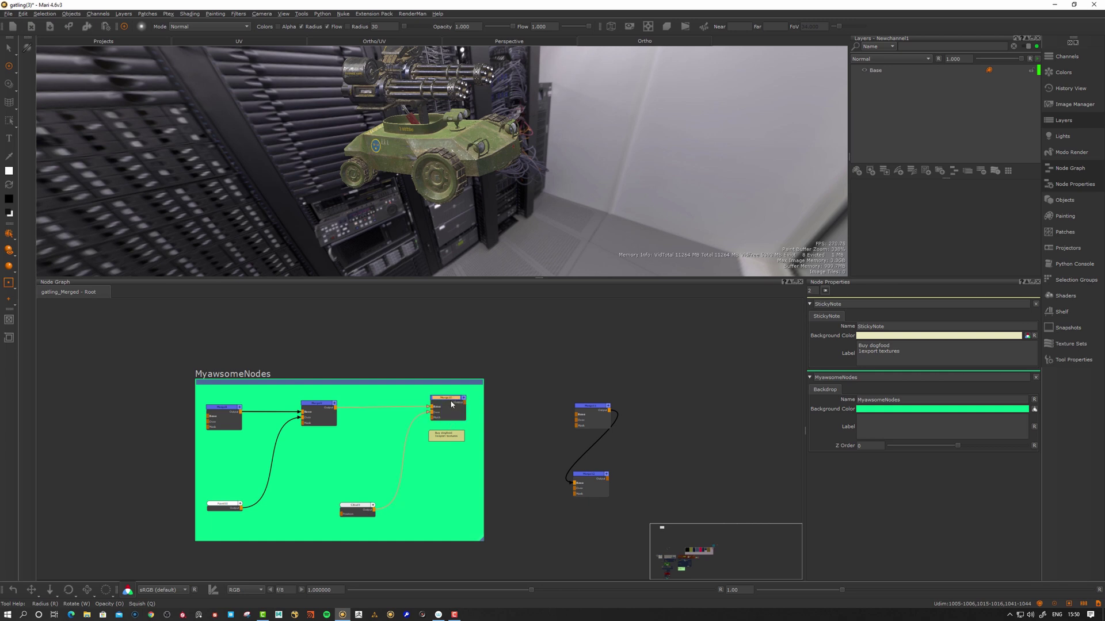
left_click_drag(451, 402, 452, 401)
Step: Switch the upper of the two loose Merge nodes to the vertical display without a port list
left_click(554, 395)
middle_click_drag(554, 396, 443, 395)
mouse_move(481, 413)
left_mouse_down()
mouse_move(471, 403)
mouse_move(481, 407)
left_mouse_up()
key("q")
key("q")
key("q")
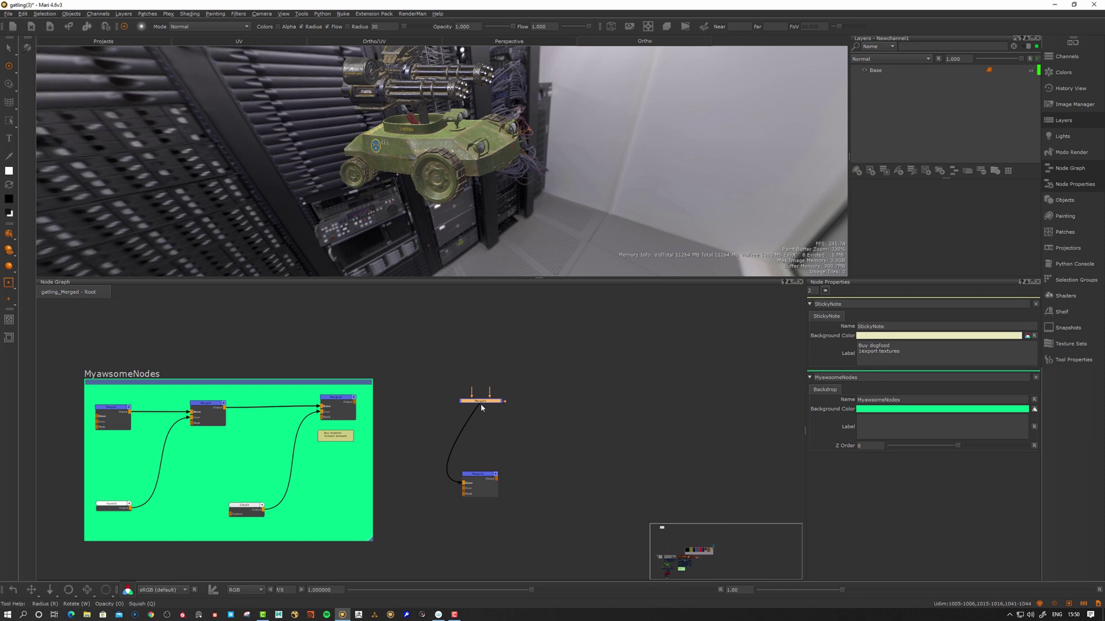
Step: In the Node Graph preferences, set Default Port Display to Show Port List (Horizontal) and accept the settings
left_click(23, 14)
left_click(36, 44)
left_click(507, 119)
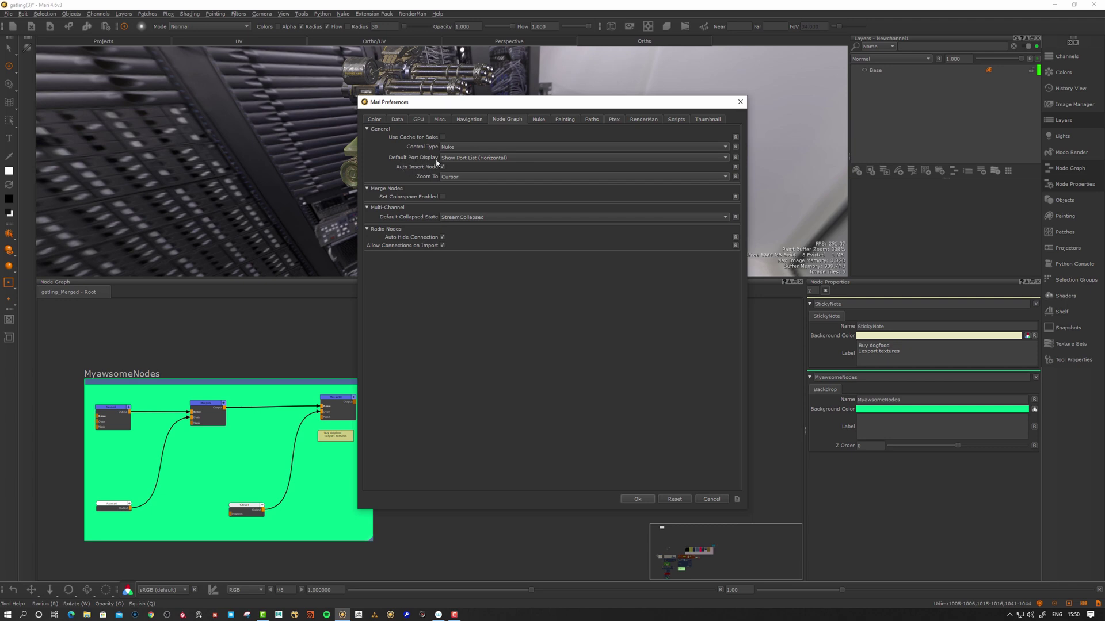
mouse_move(509, 162)
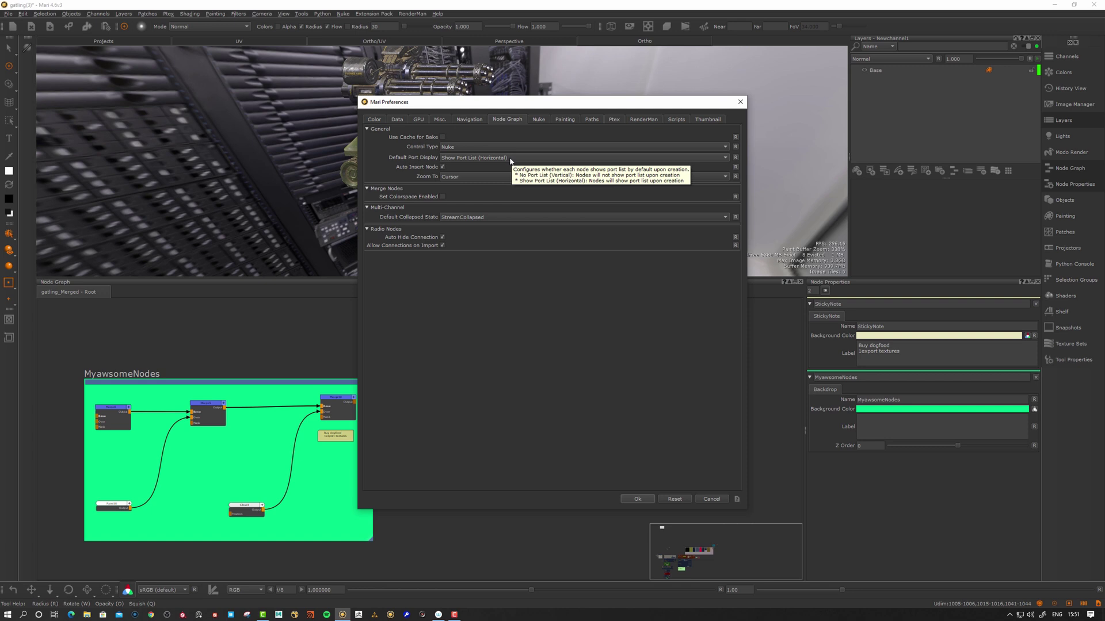
left_click(510, 159)
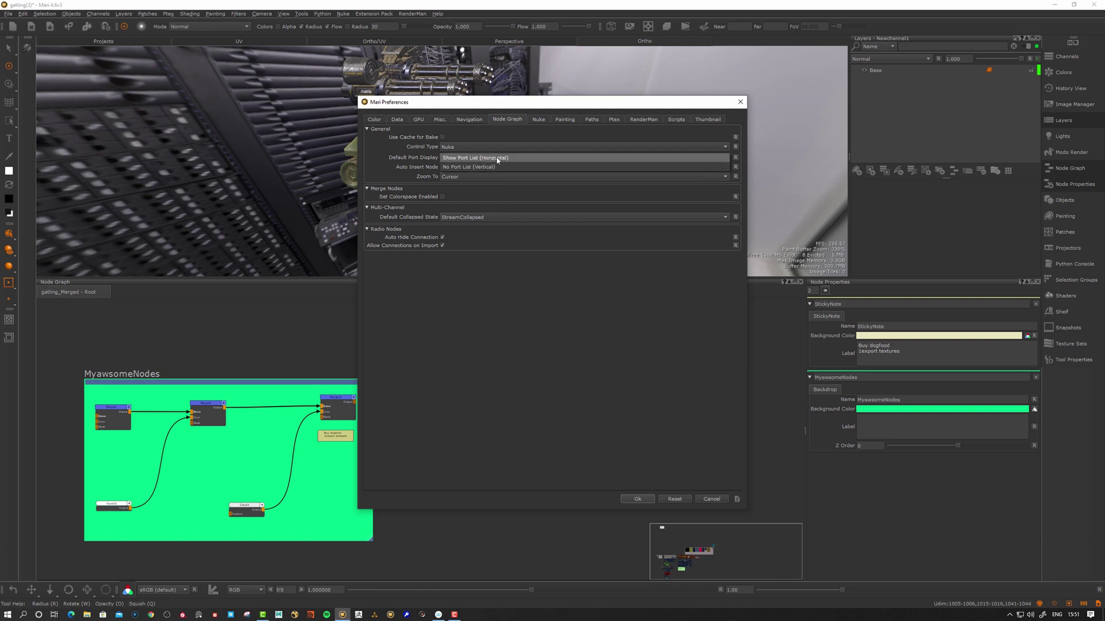
left_click(497, 158)
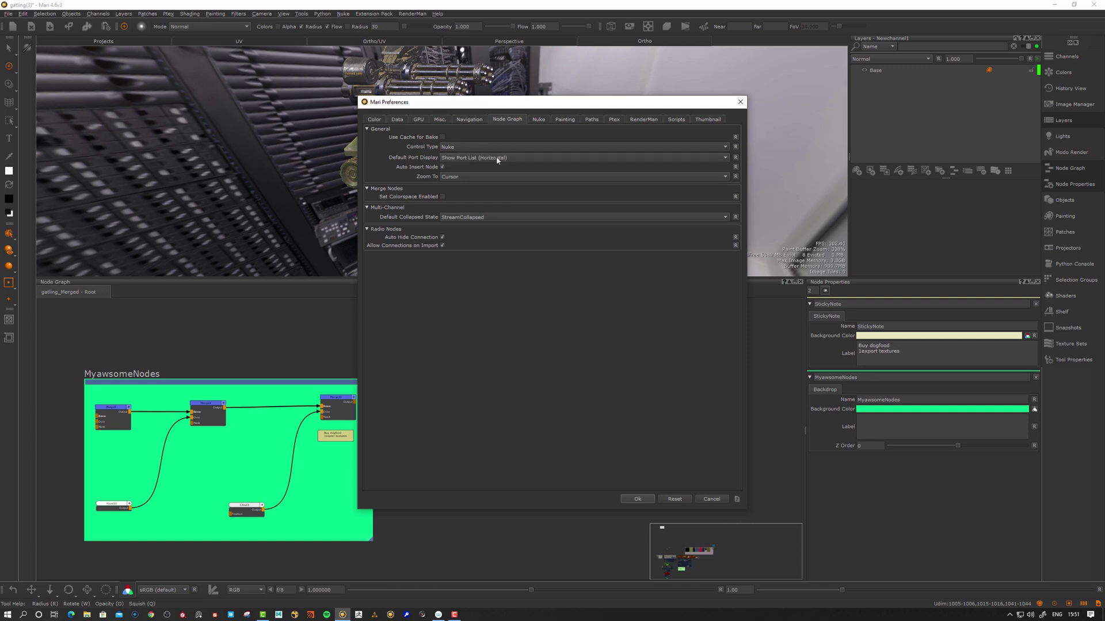
left_click(638, 500)
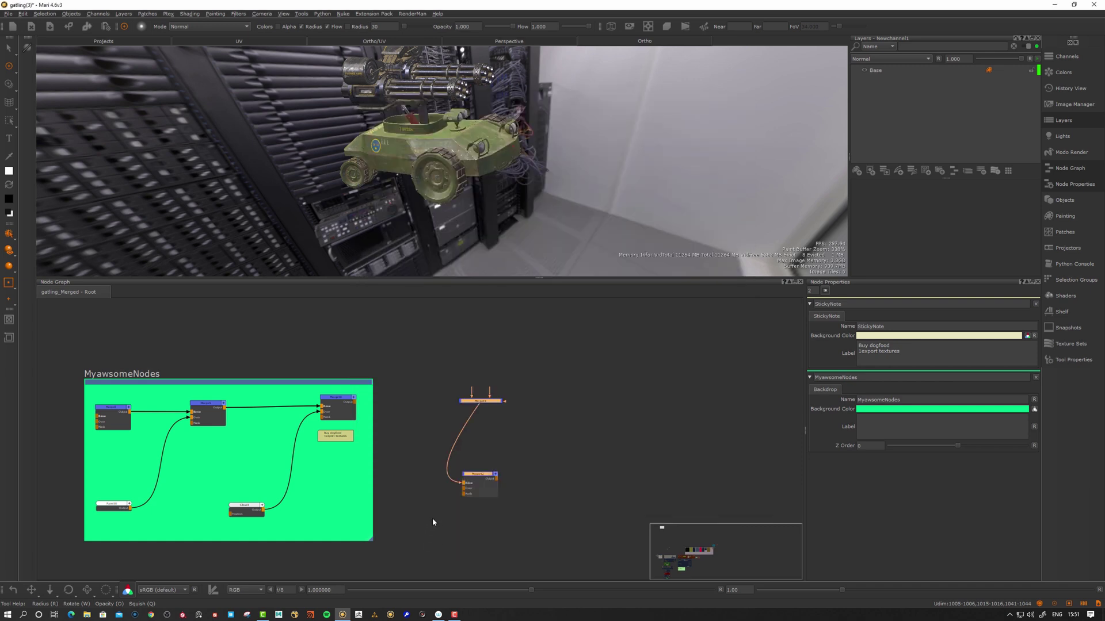
Step: Replace the two loose Merge nodes beside the backdrop with a Material node using the PxrSurface shader
key("Delete")
key("Tab")
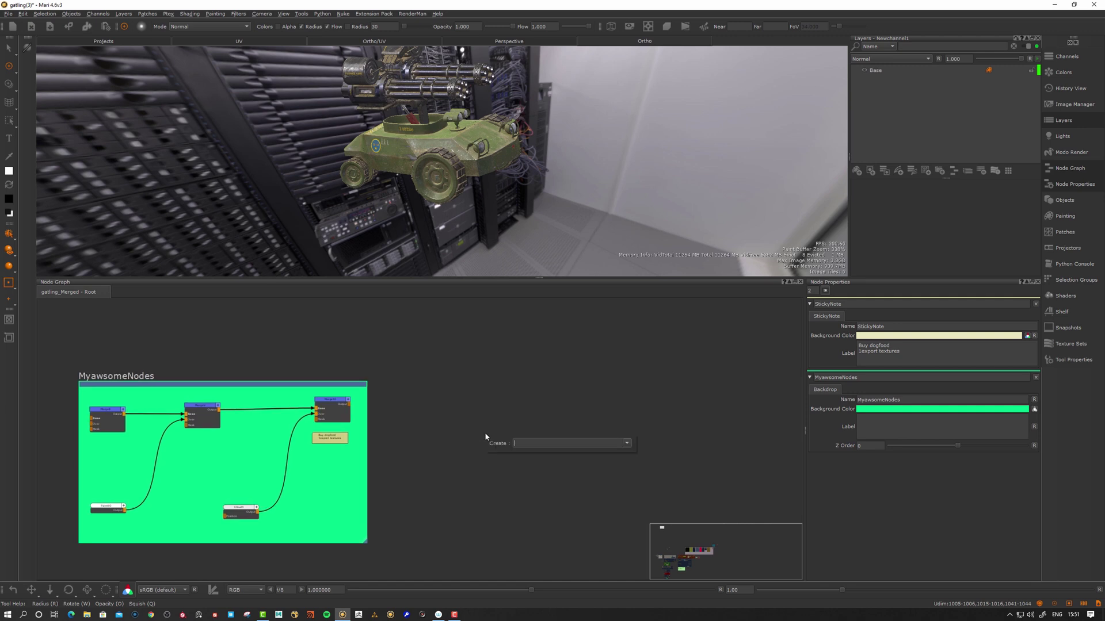
type("mer")
key("BackSpace")
key("BackSpace")
key("BackSpace")
type("mate")
key("Return")
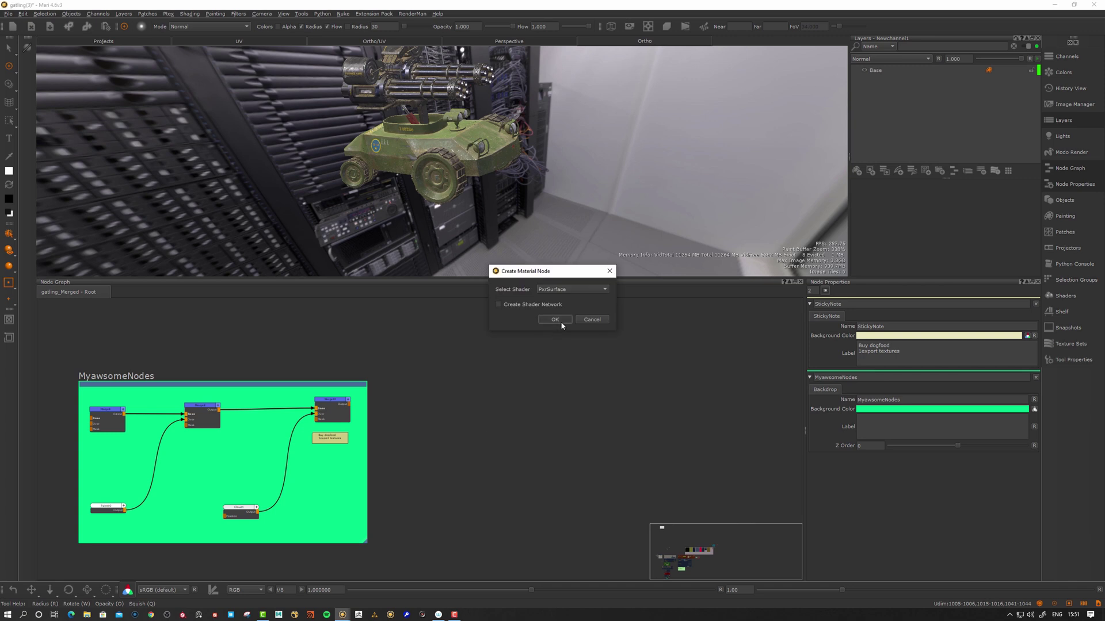
left_click(559, 321)
Step: Expand the new Material node to show its full list of ports
scroll(516, 389, "up", 3)
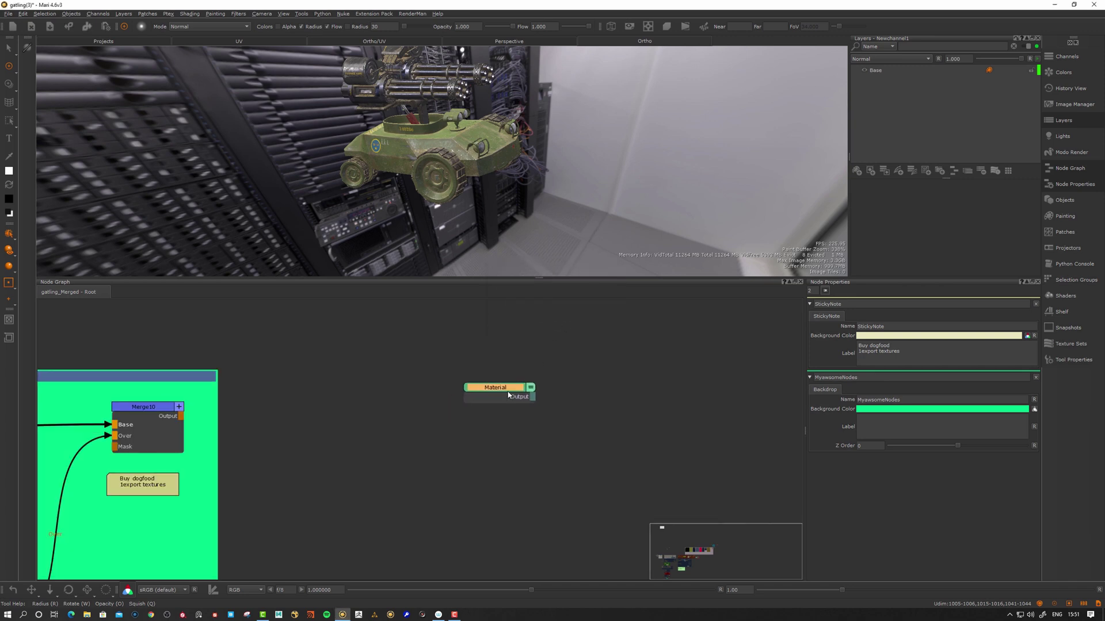
left_click_drag(531, 389, 536, 388)
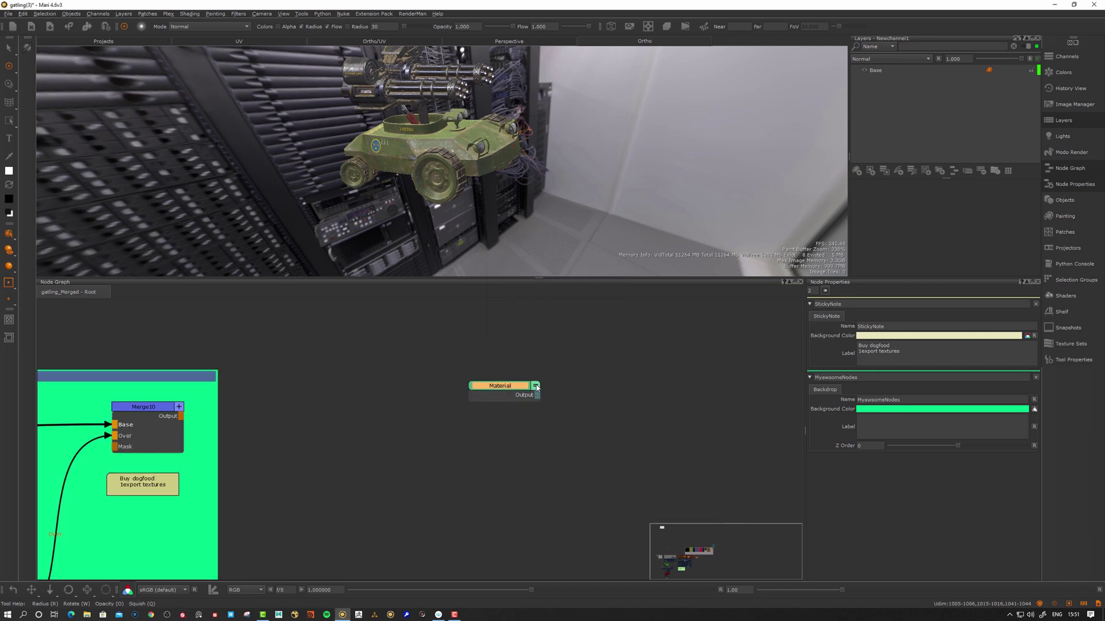
left_click(536, 387)
left_click(536, 387)
scroll(507, 408, "down", 6)
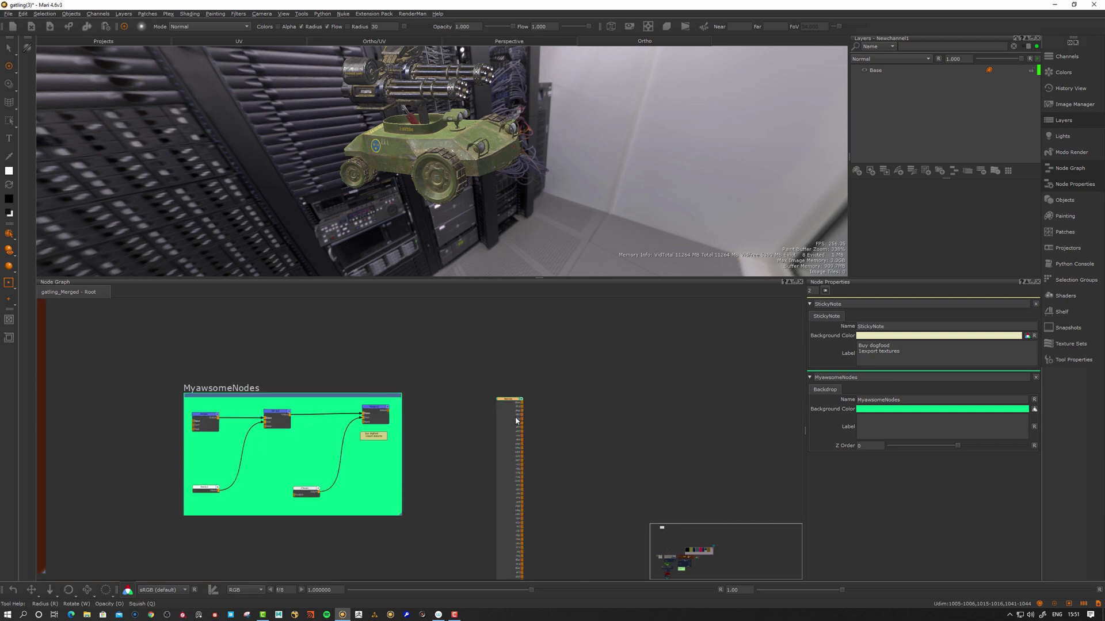
scroll(547, 367, "up", 2)
scroll(540, 366, "up", 1)
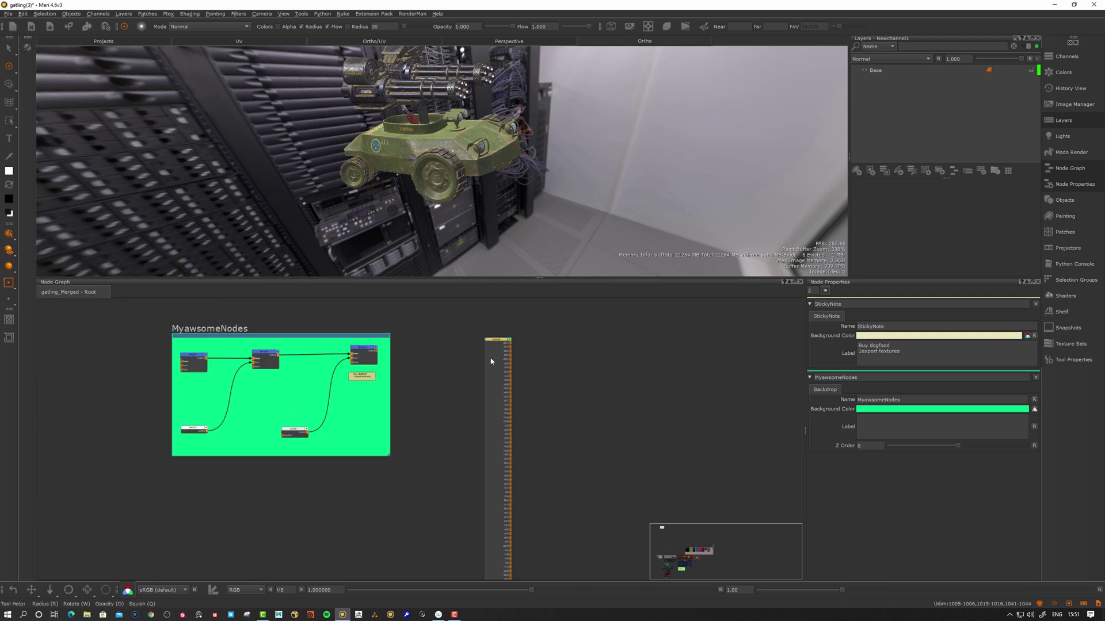
mouse_move(495, 340)
left_mouse_down()
mouse_move(495, 314)
mouse_move(498, 347)
left_mouse_up()
middle_click_drag(459, 389, 461, 370)
scroll(461, 371, "down", 3)
scroll(464, 372, "up", 2)
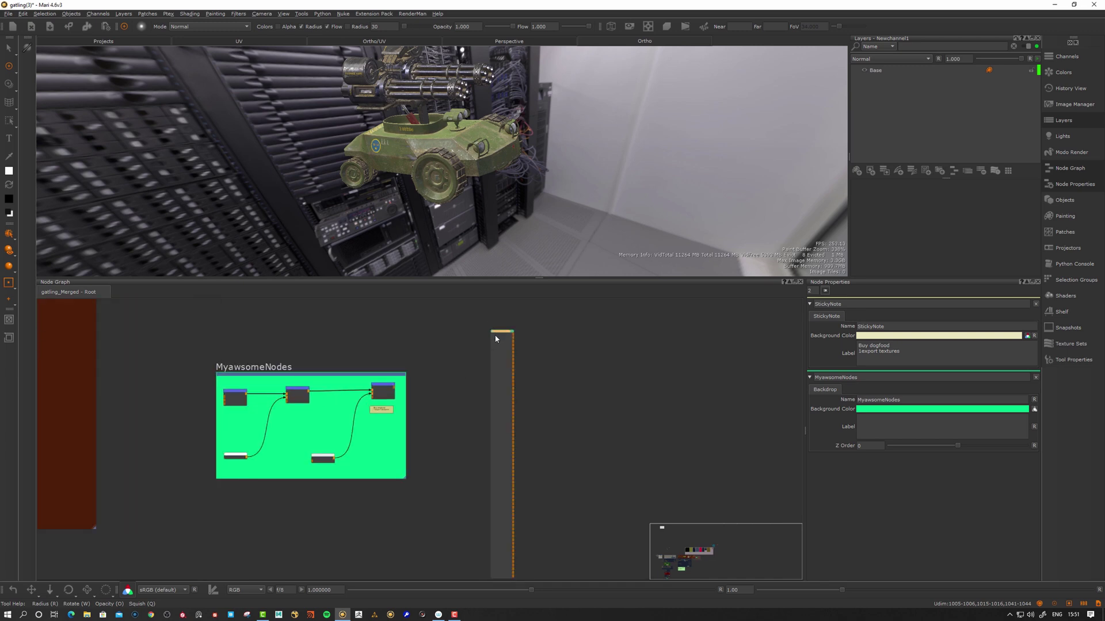
Step: Switch the Material node between its horizontal and vertical port displays
left_click_drag(498, 332, 506, 333)
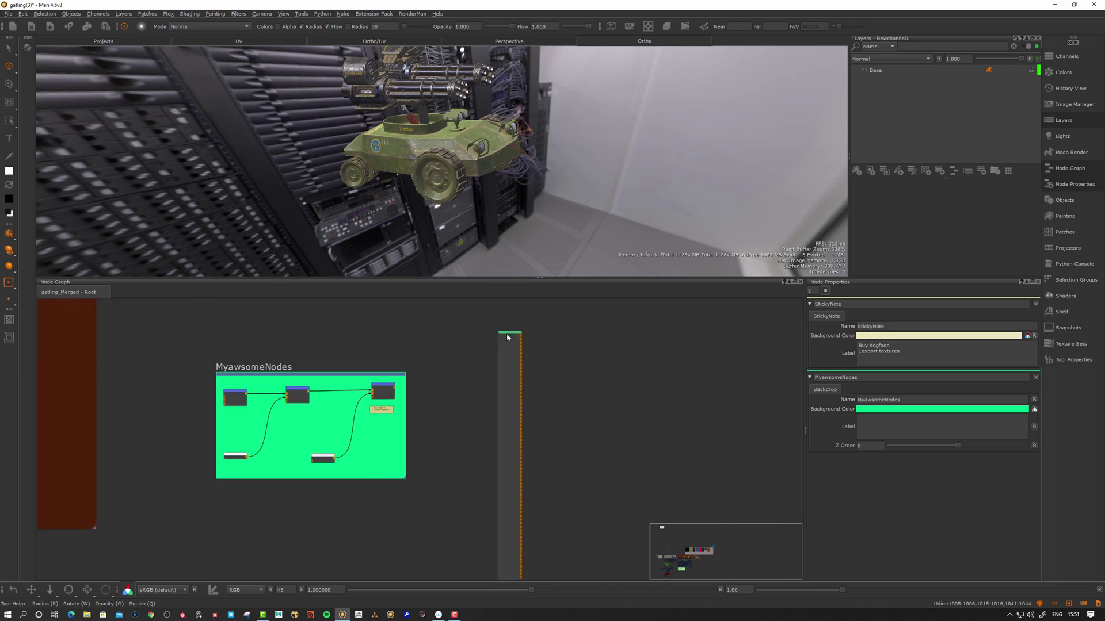
scroll(517, 347, "up", 2)
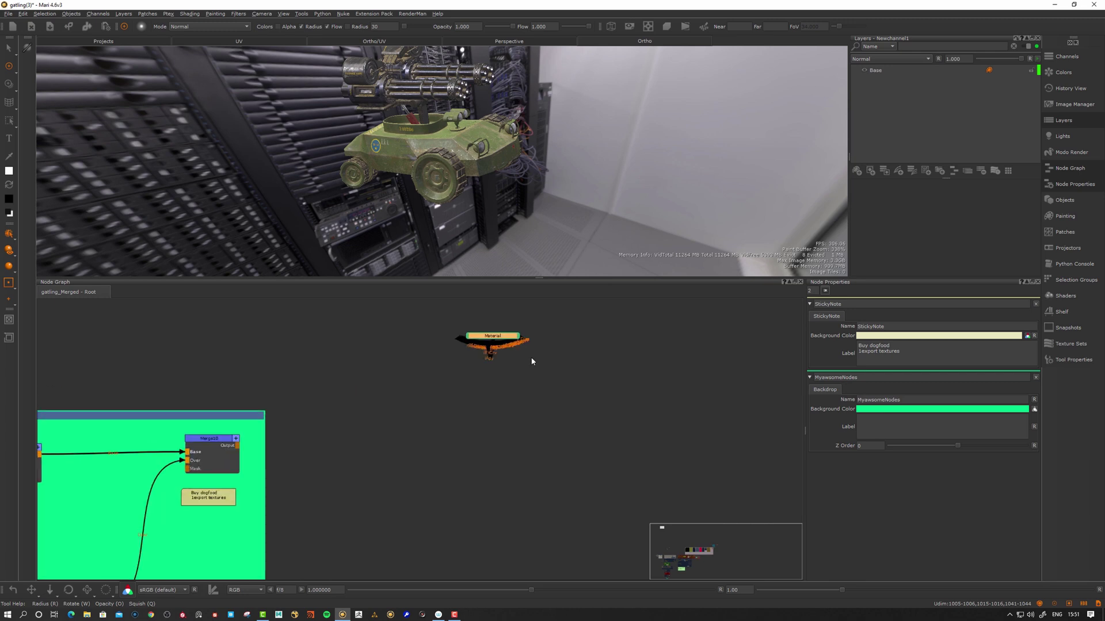
scroll(485, 336, "up", 3)
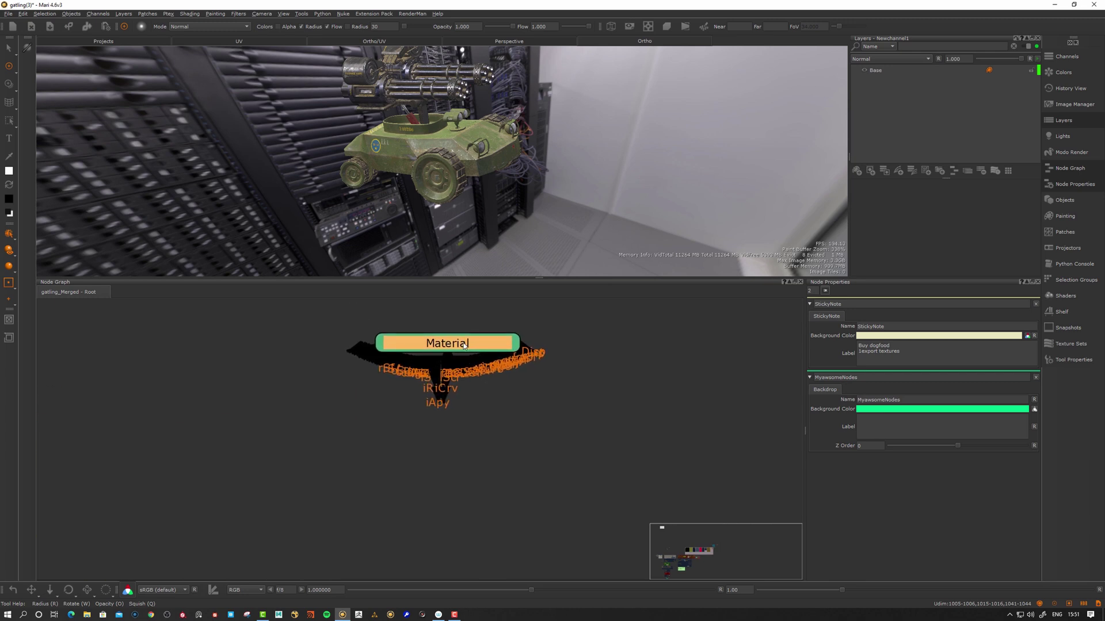
key("l")
key("l")
left_click_drag(465, 346, 459, 358)
key("l")
scroll(458, 358, "down", 5)
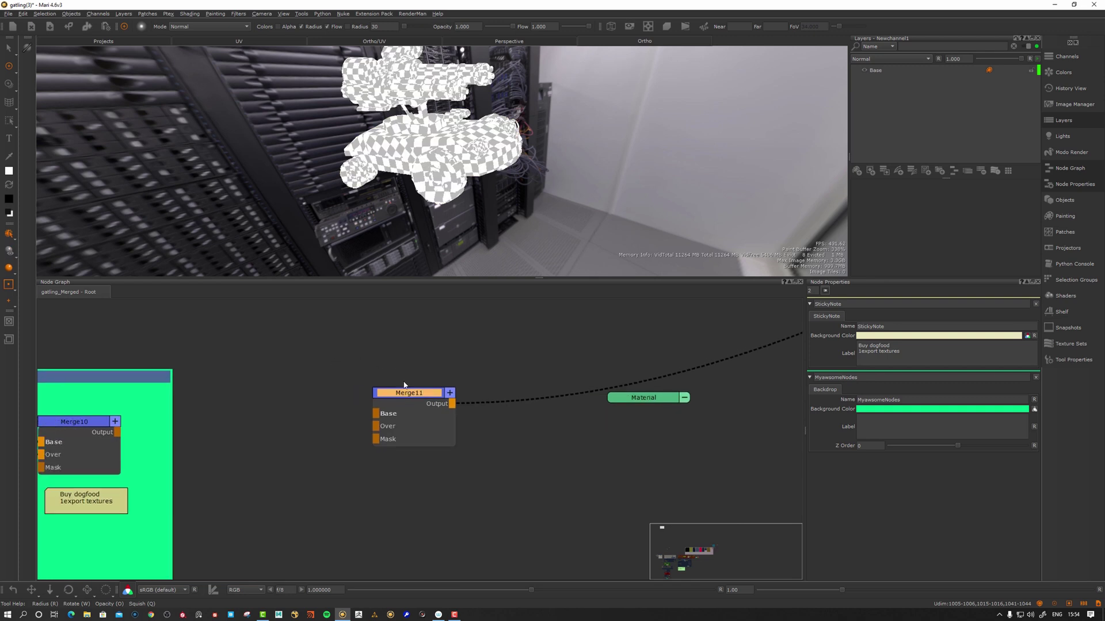
Step: Cycle the Merge11 node through its port display states back to the full port list
left_click(450, 393)
left_click(450, 393)
left_click(450, 394)
left_click(450, 394)
left_click_drag(421, 395, 426, 396)
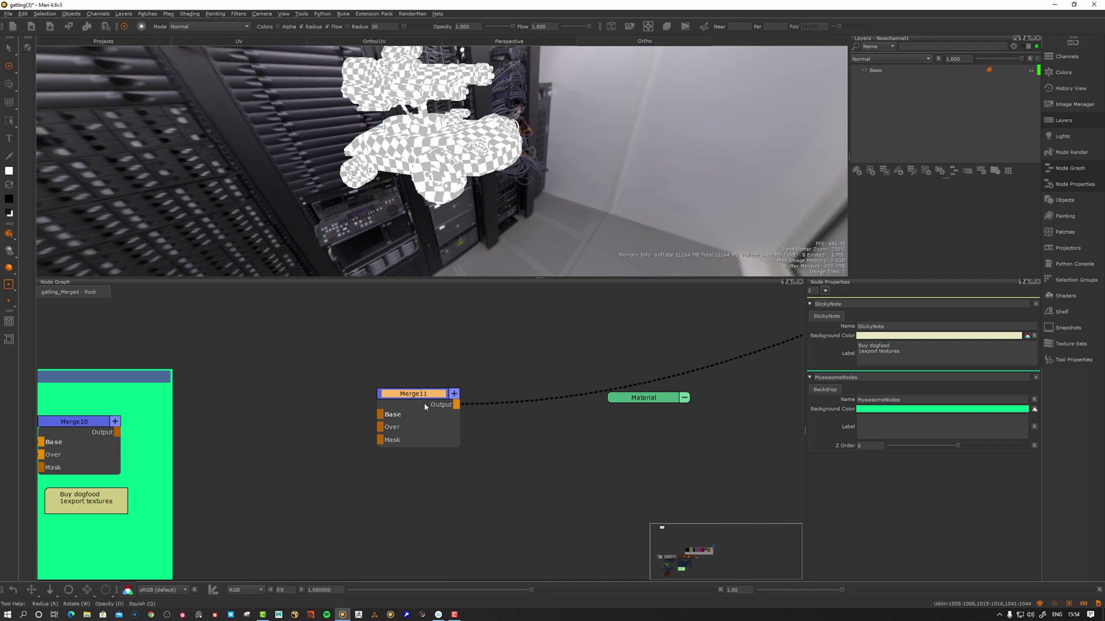
Step: Switch the Merge11 node through collapsed, connected only and expanded modes
key("1")
key("2")
key("3")
mouse_move(429, 395)
left_mouse_down()
mouse_move(439, 396)
mouse_move(422, 395)
left_mouse_up()
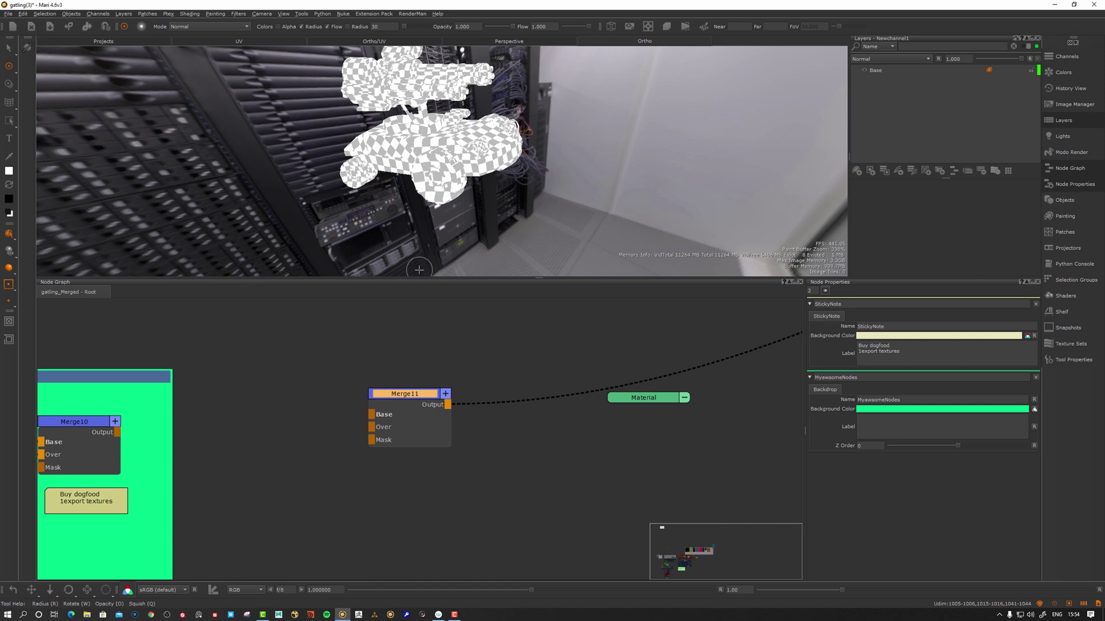
Step: Look up the node graph's display mode shortcuts in the keyboard shortcuts manager, widening the Name column, and close it
left_click(23, 14)
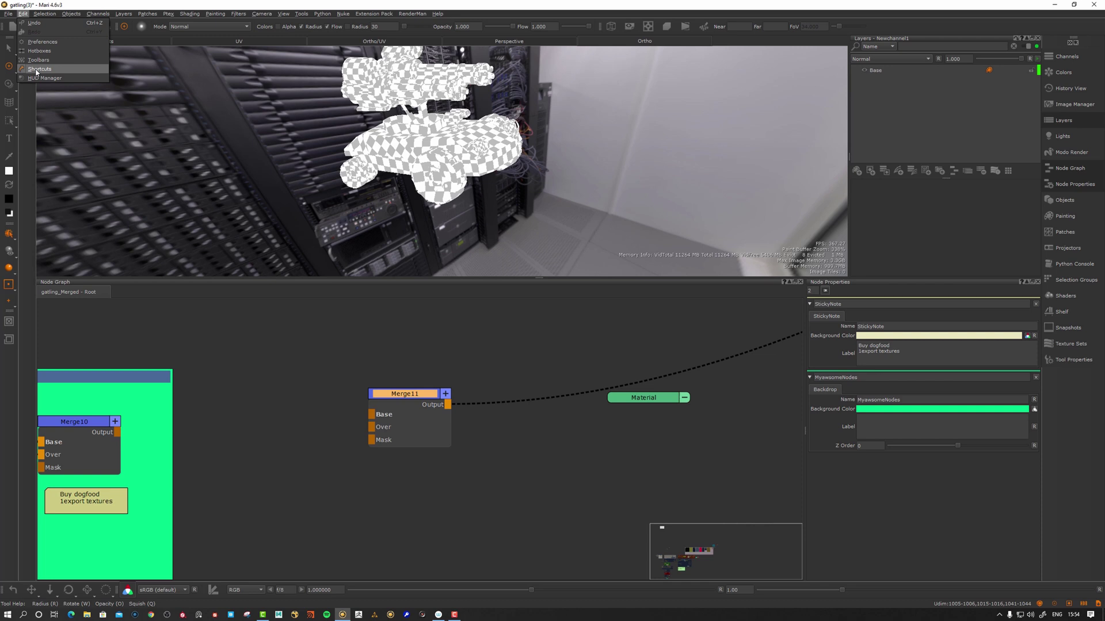
left_click(39, 68)
left_click(376, 240)
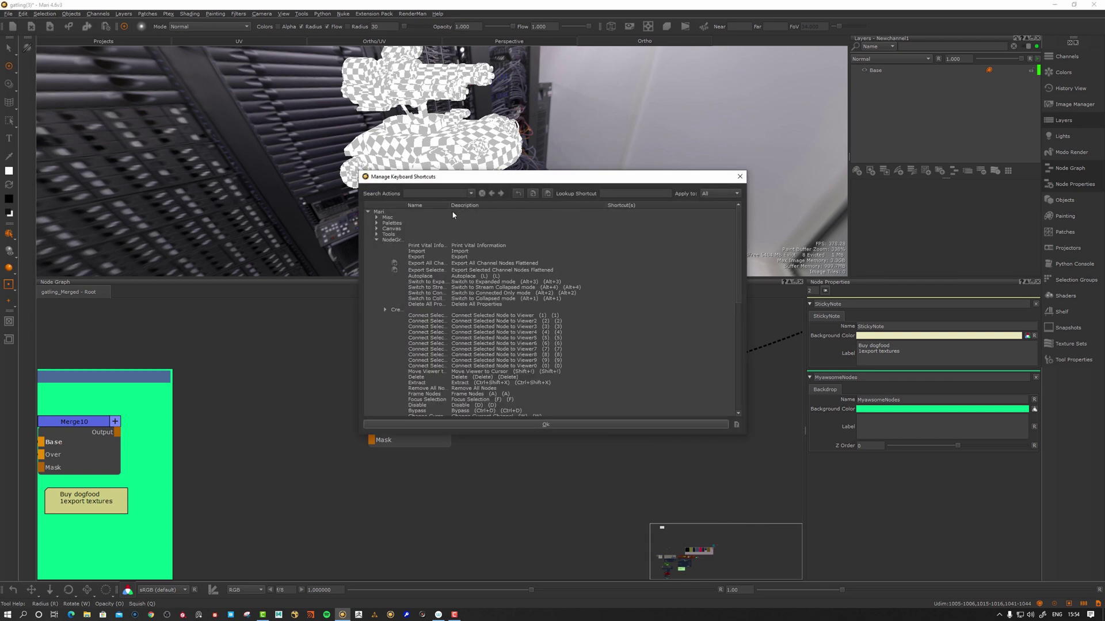
left_click_drag(450, 205, 517, 213)
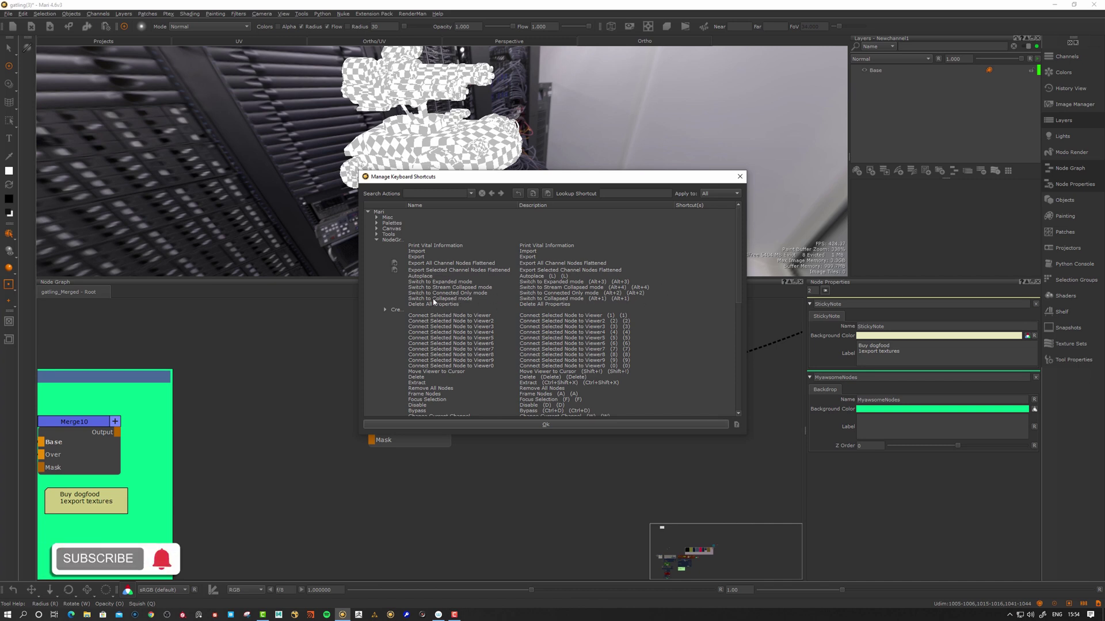
left_click(525, 423)
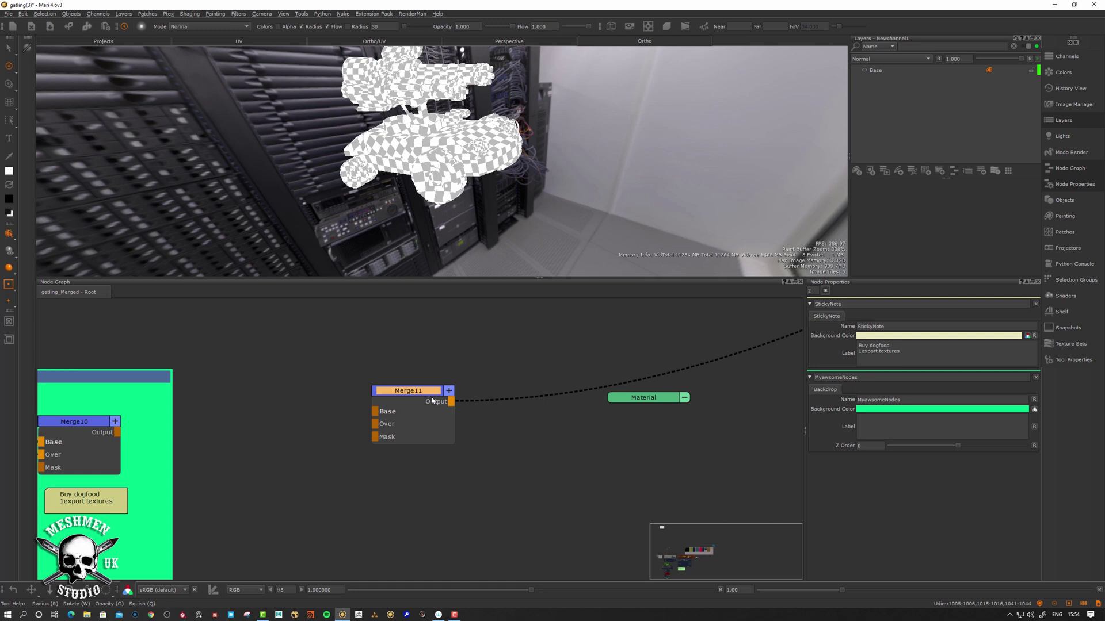
Step: Expand the Material node to its full port list and place it just beside the Merge11 node
left_click(429, 397)
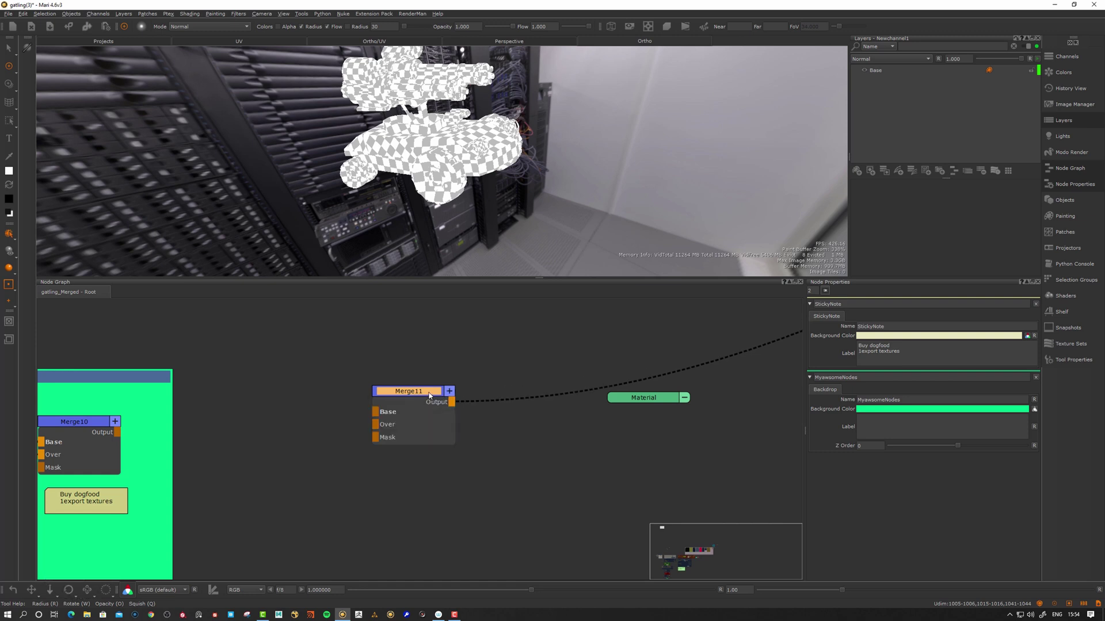
left_click_drag(428, 396, 419, 396)
left_click(625, 403)
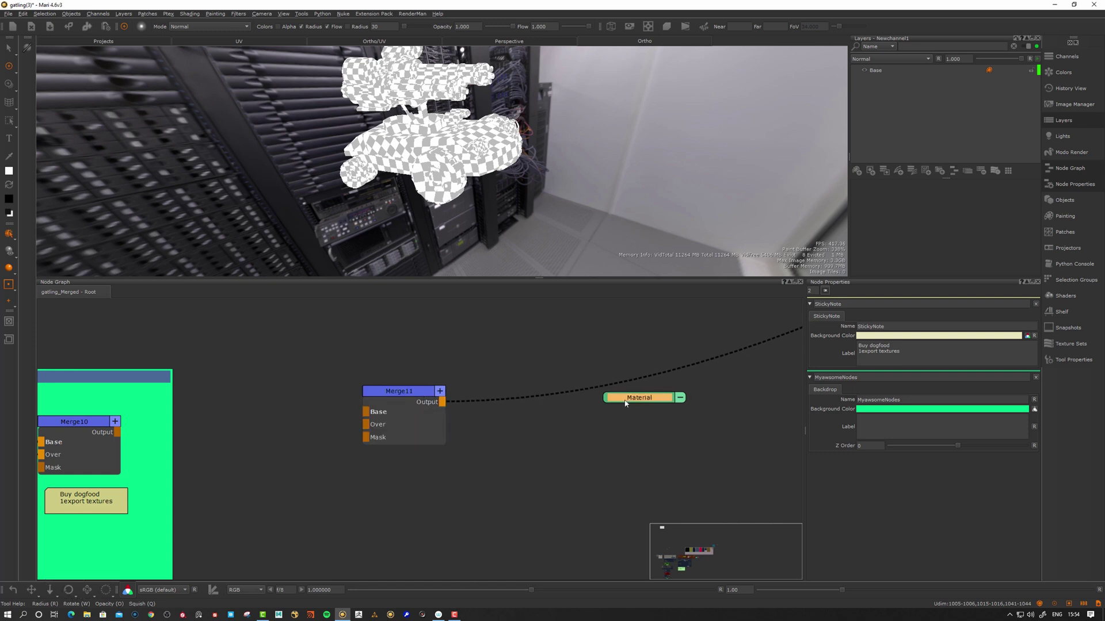
key("c")
left_click_drag(631, 403, 518, 397)
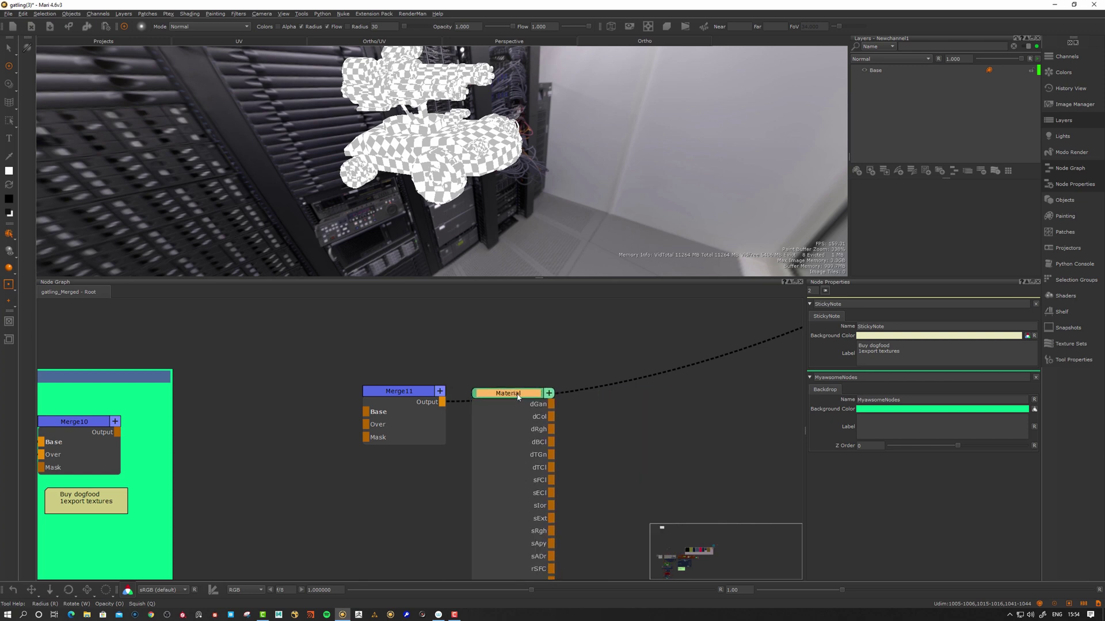
scroll(497, 364, "down", 5)
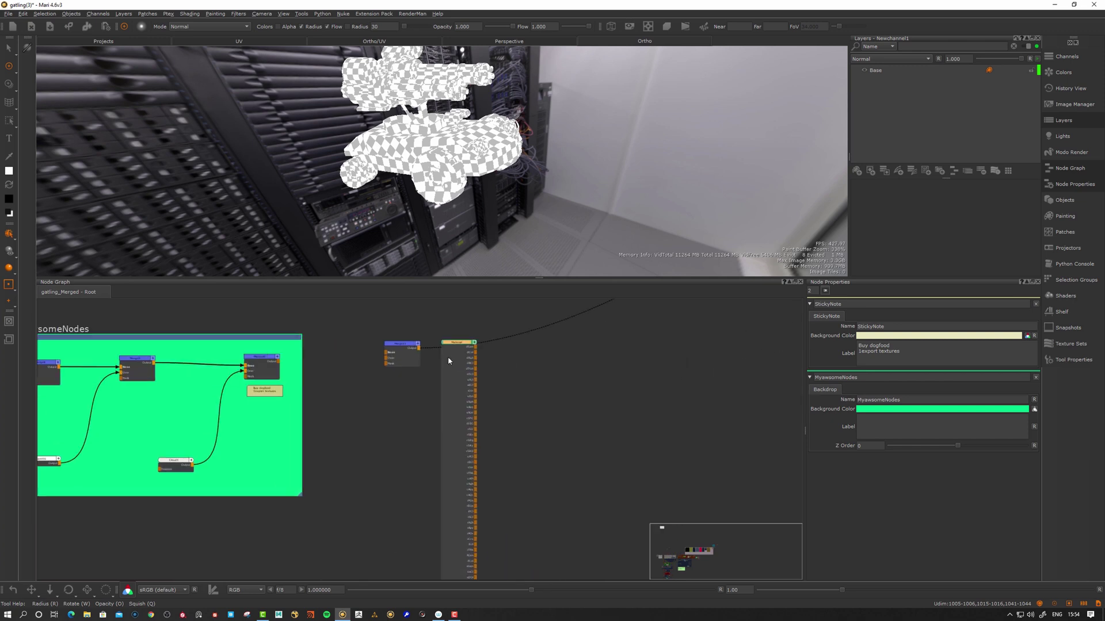
scroll(448, 361, "up", 5)
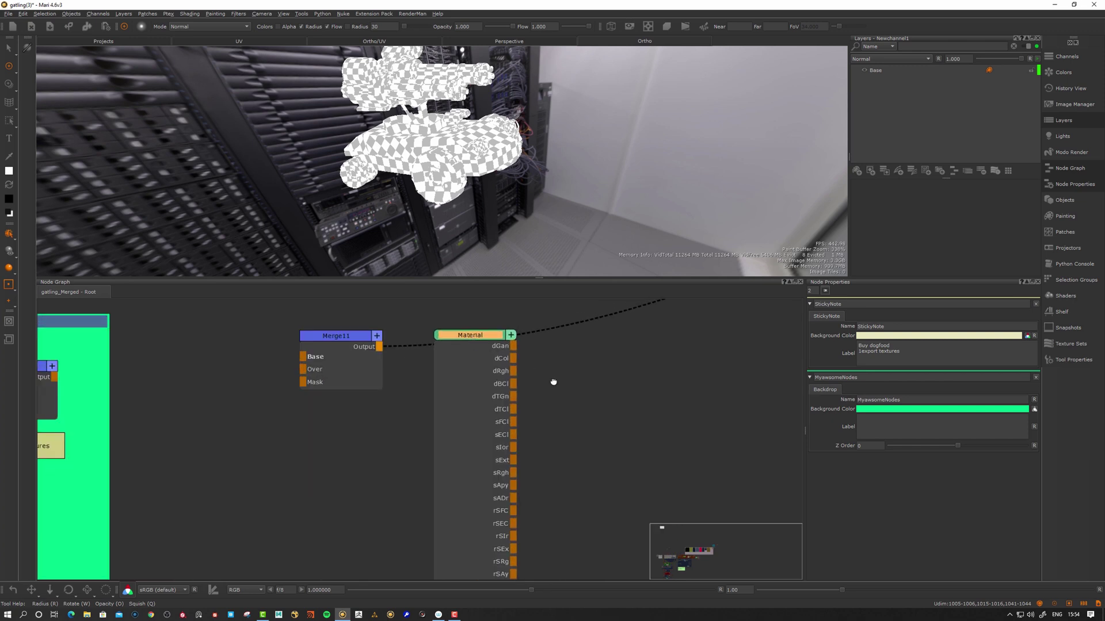
Step: Move the Material node slightly away from Merge11 and switch it to collapsed mode
middle_click_drag(554, 382, 548, 392)
left_click_drag(478, 352, 491, 373)
key("1")
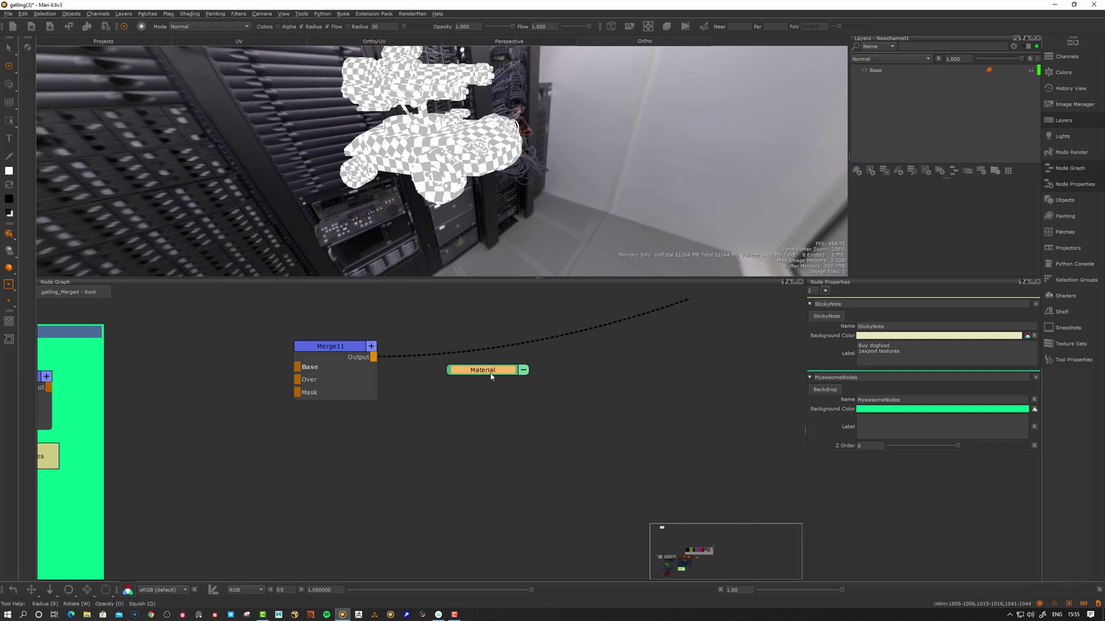
double_click(491, 375)
double_click(491, 375)
scroll(461, 402, "down", 5)
scroll(419, 436, "up", 4)
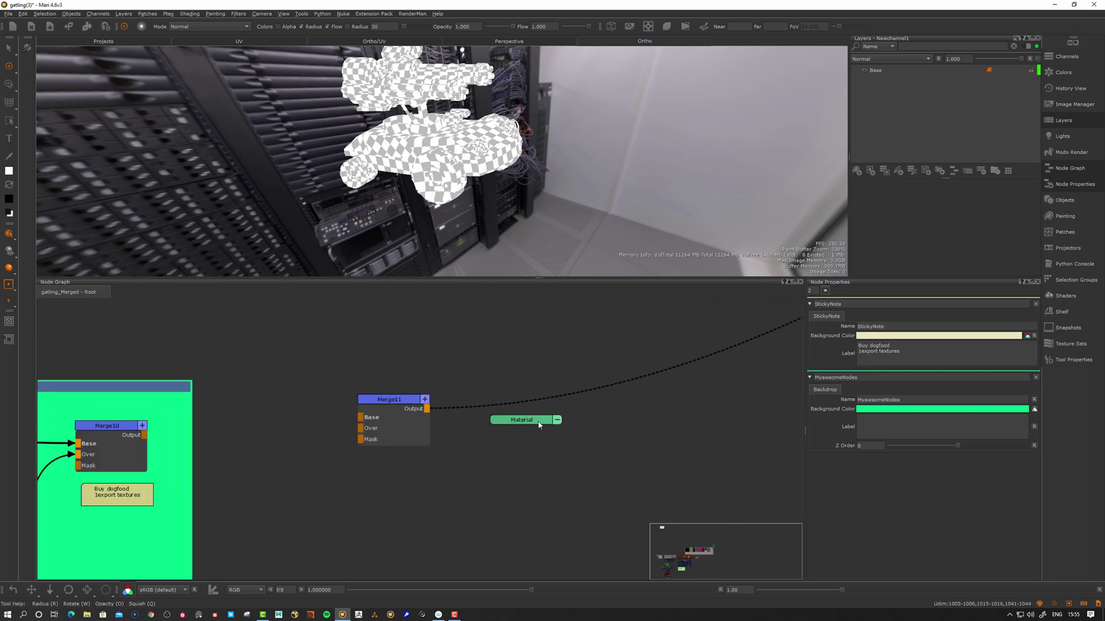
Step: Show the Merge11 node's properties and rename the node to CLEVER
left_click_drag(535, 428, 534, 432)
left_click_drag(405, 401, 385, 409)
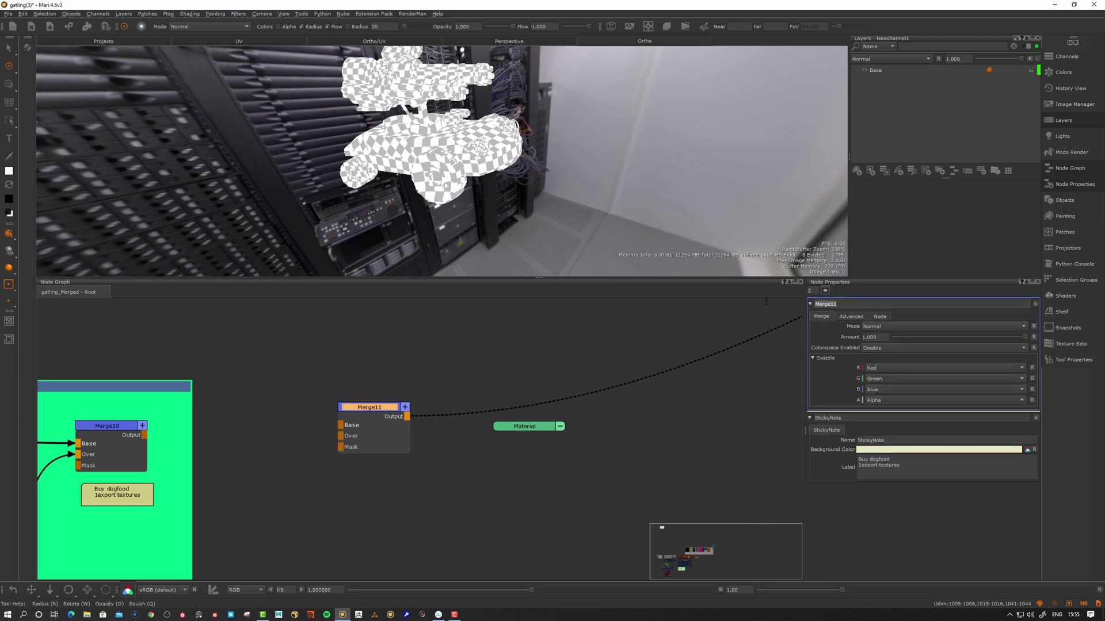
type("CLEVER")
key("Return")
left_click_drag(372, 419, 382, 416)
left_click(390, 405)
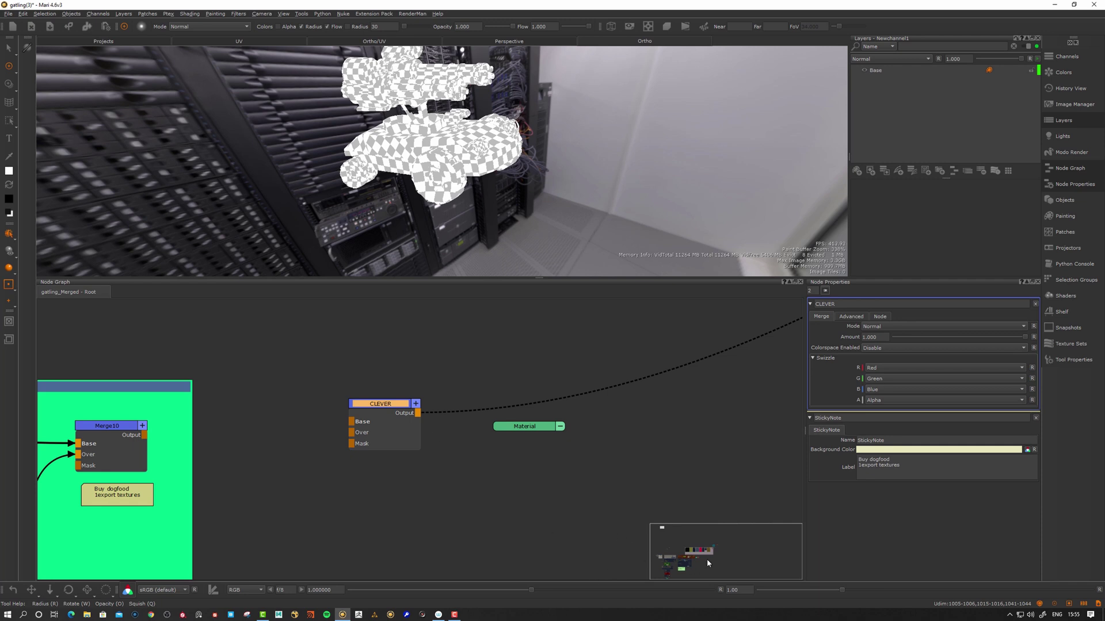
Step: From the distant area around the ISO backdrop, search the node graph for the CLEVER node and jump to it
scroll(704, 558, "up", 1)
left_click_drag(693, 556, 659, 555)
scroll(436, 474, "down", 6)
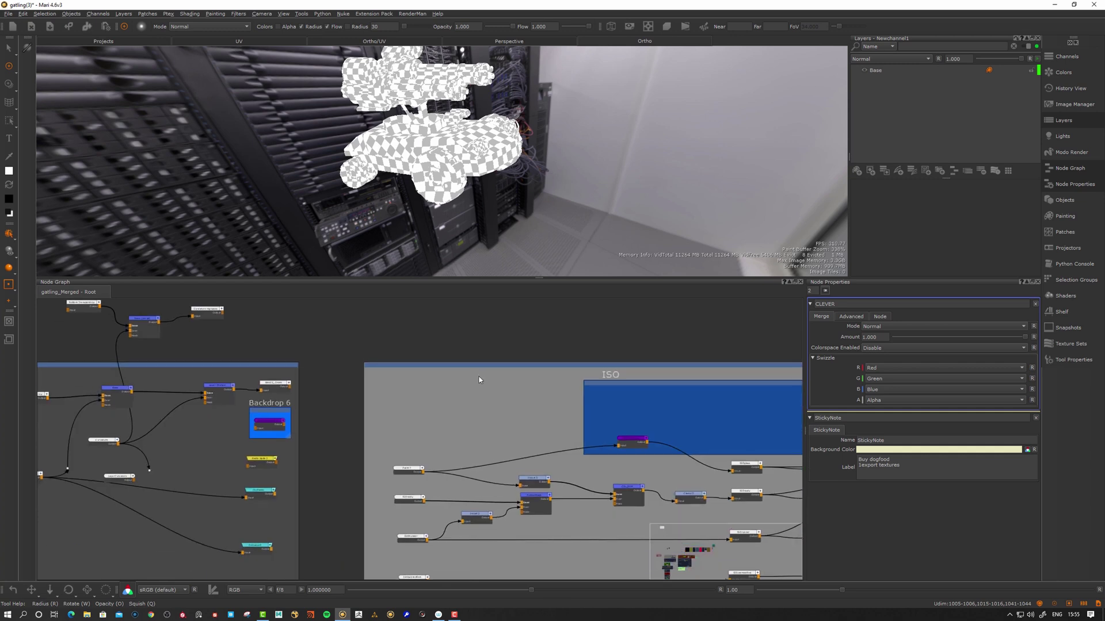
middle_click_drag(464, 320, 461, 405)
scroll(456, 385, "up", 4)
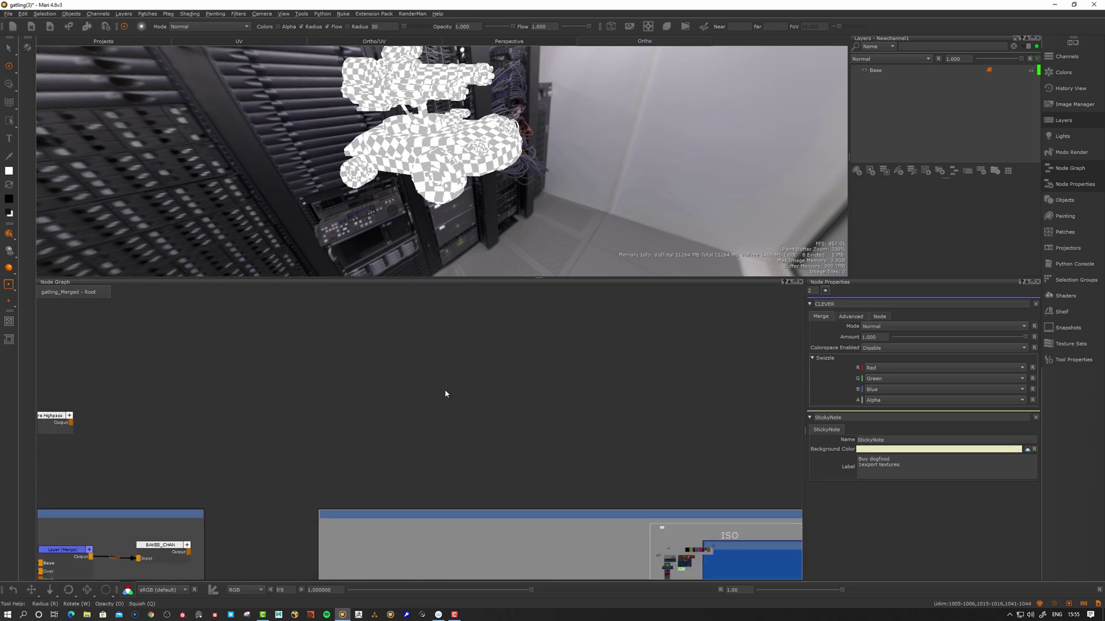
key("j")
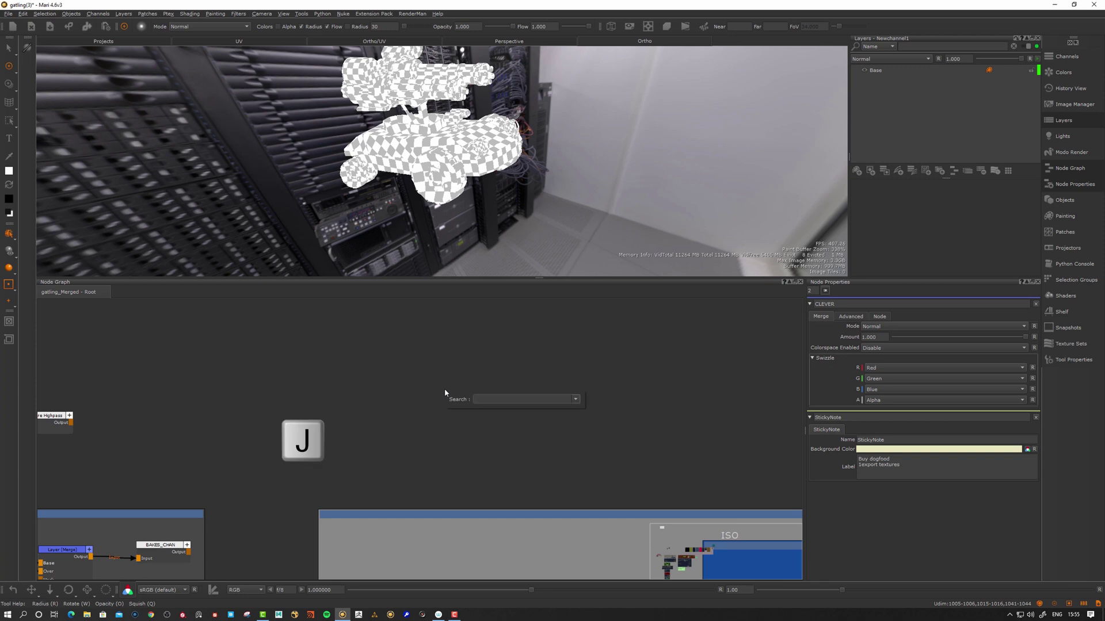
type("cl")
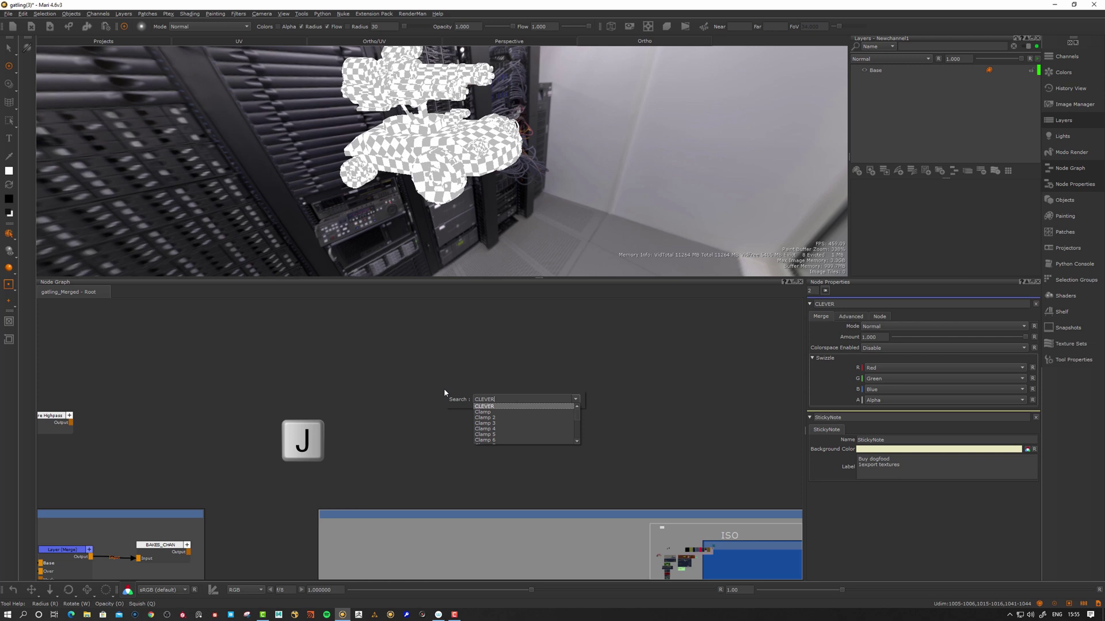
key("Return")
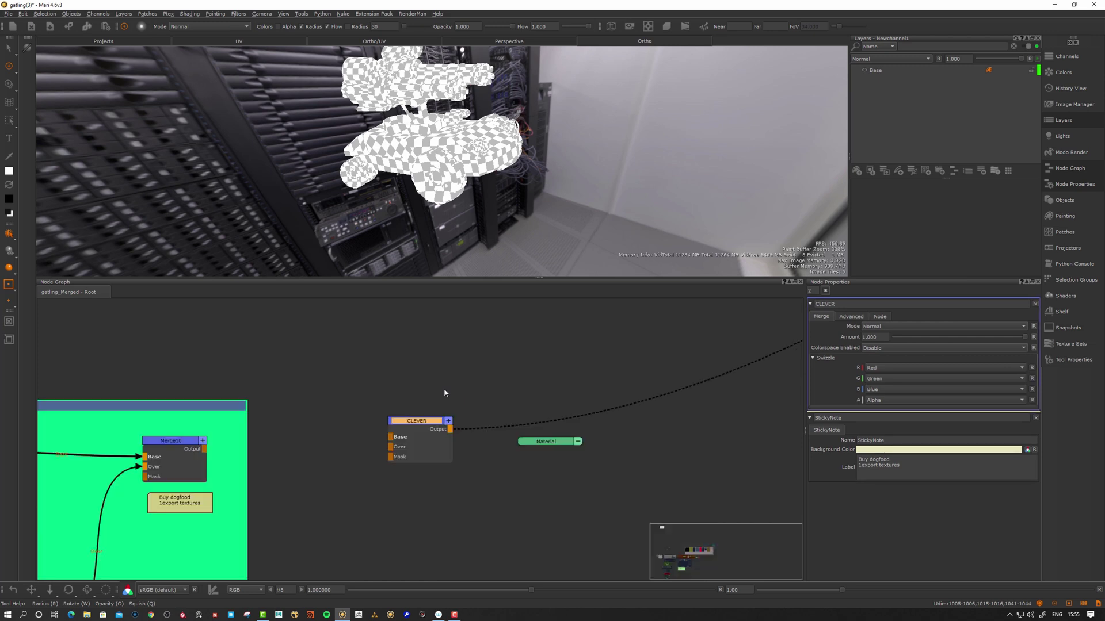
Step: Move the CLEVER node slightly closer to the Material node
left_click_drag(413, 423, 436, 420)
left_click(450, 361)
left_click(447, 382)
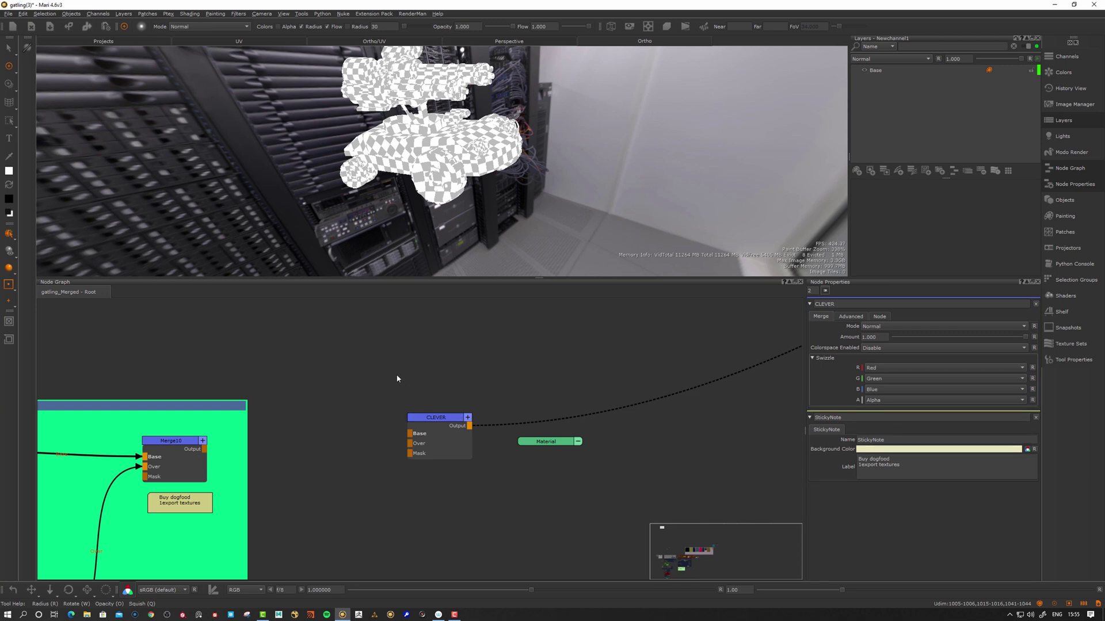
scroll(404, 374, "down", 3)
middle_click_drag(335, 369, 370, 371)
scroll(450, 412, "up", 2)
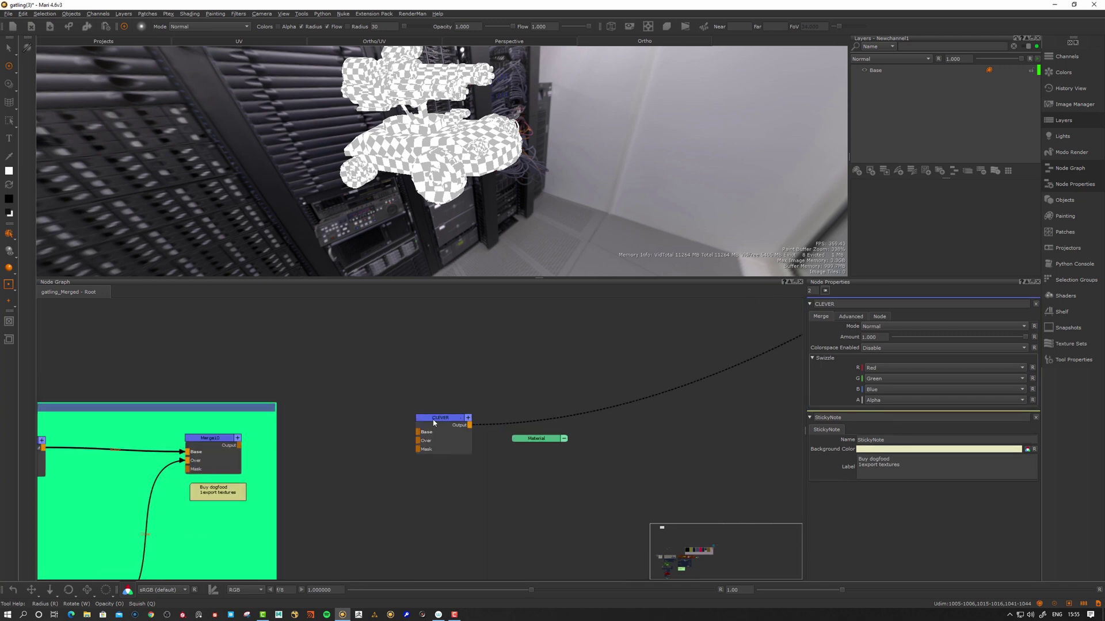
left_click_drag(434, 423, 436, 423)
Step: Bring up the node search again, browse its list of node names and dismiss it without choosing one
key("Tab")
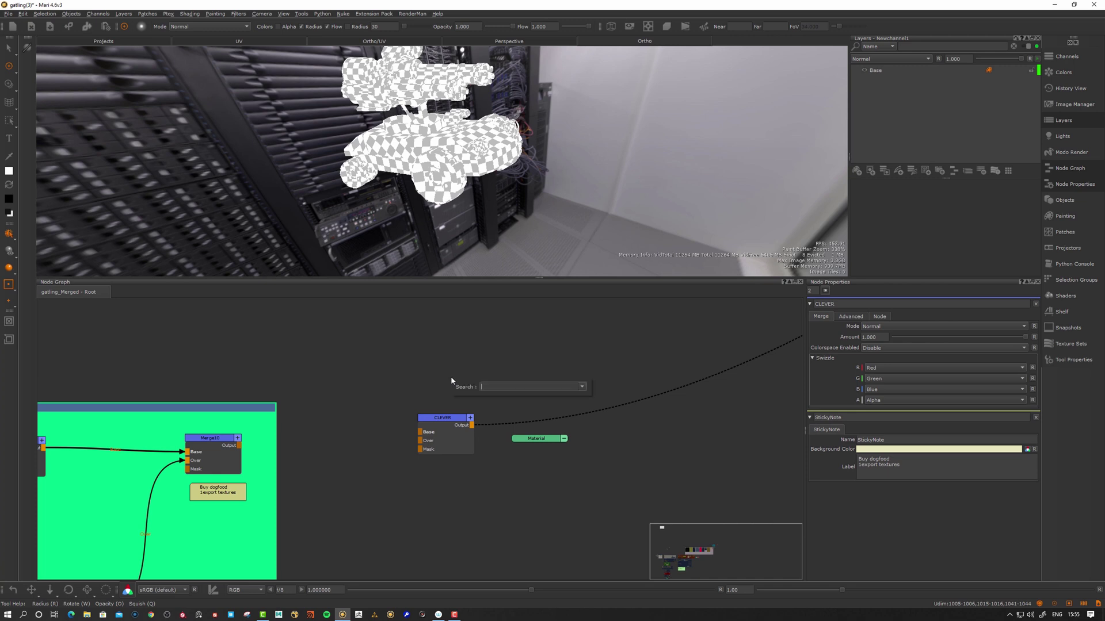
left_click(582, 387)
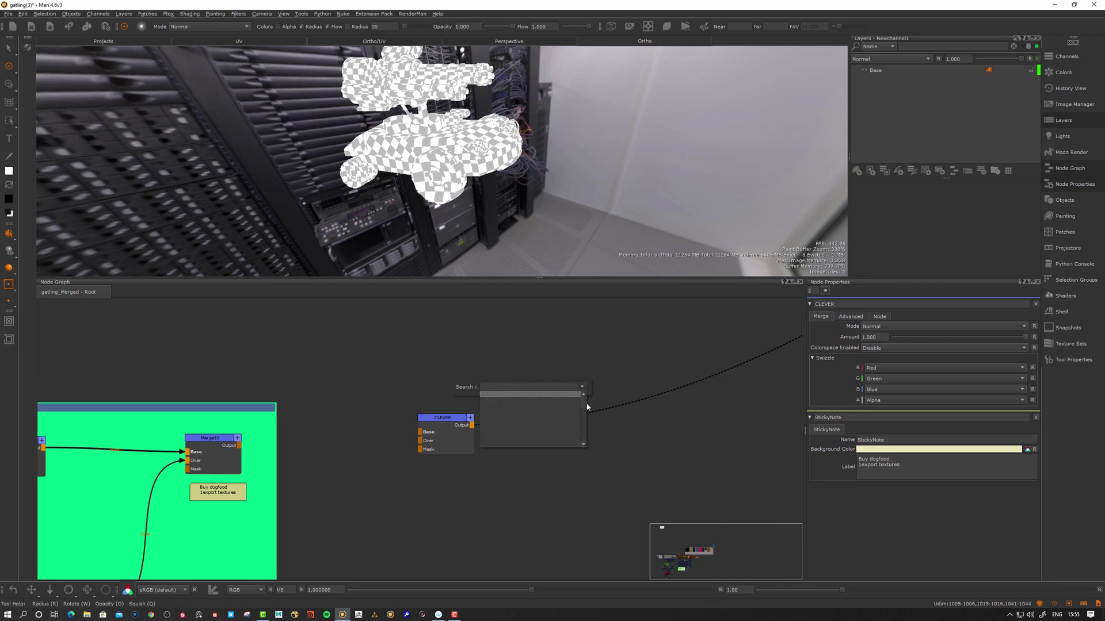
left_click_drag(582, 400, 578, 433)
left_click(415, 367)
left_click(332, 412)
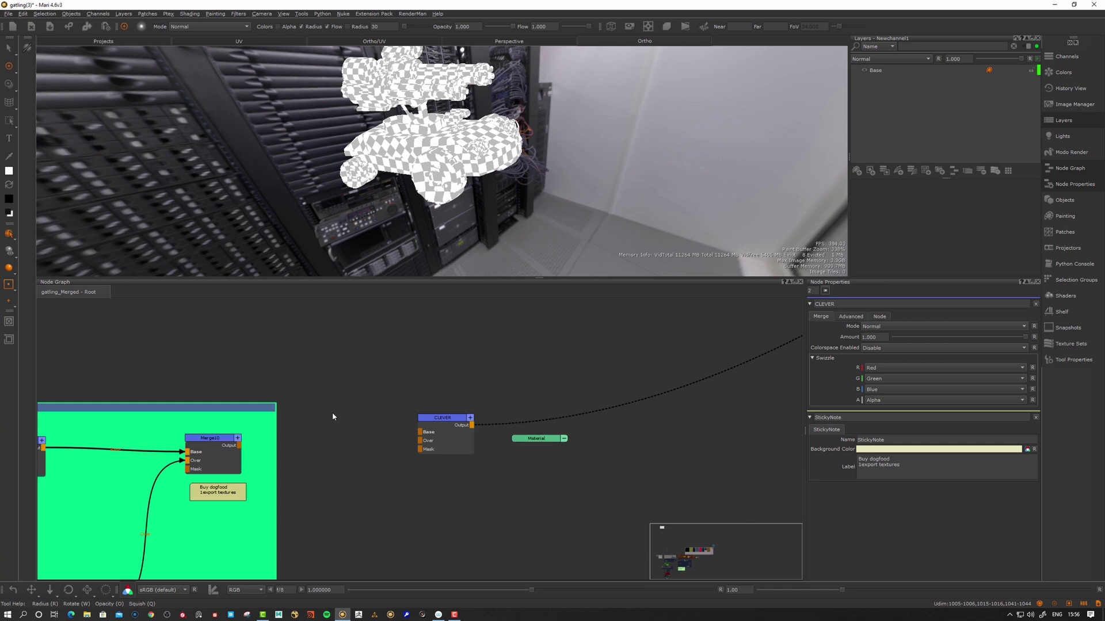
Step: Move the MyawsomeNodes backdrop upward together with the nodes it contains
scroll(328, 413, "down", 7)
middle_click_drag(316, 414, 642, 444)
scroll(621, 444, "up", 6)
middle_click_drag(616, 444, 439, 476)
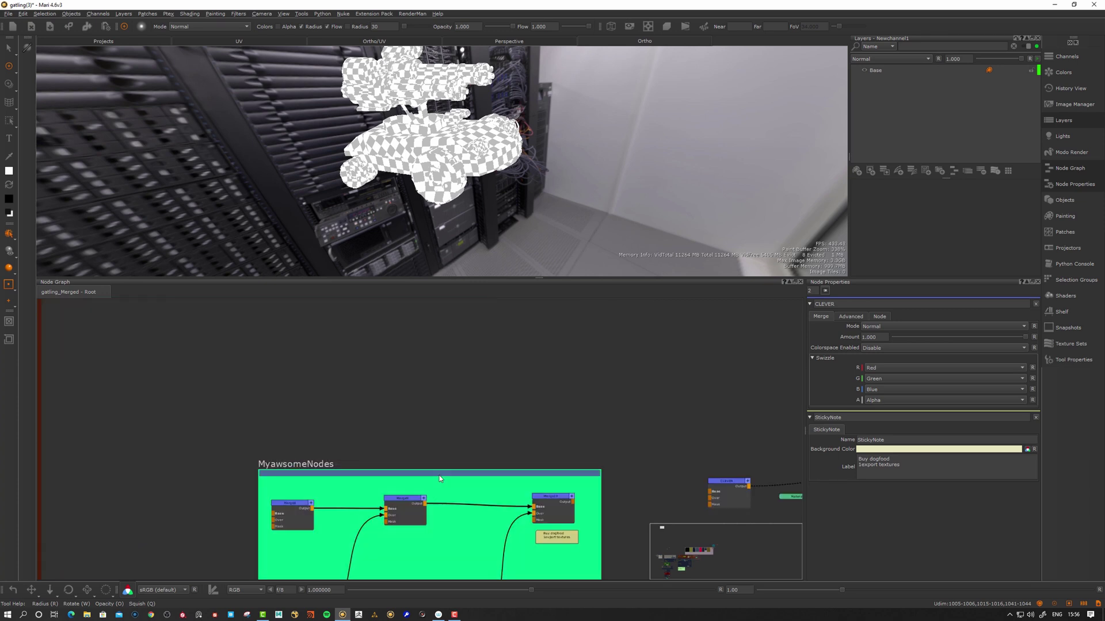
left_click_drag(440, 475, 457, 413)
Step: Examine the backdrops across the graph, then the Radio Nodes at the start of the Dirtmask backdrop
scroll(454, 416, "down", 3)
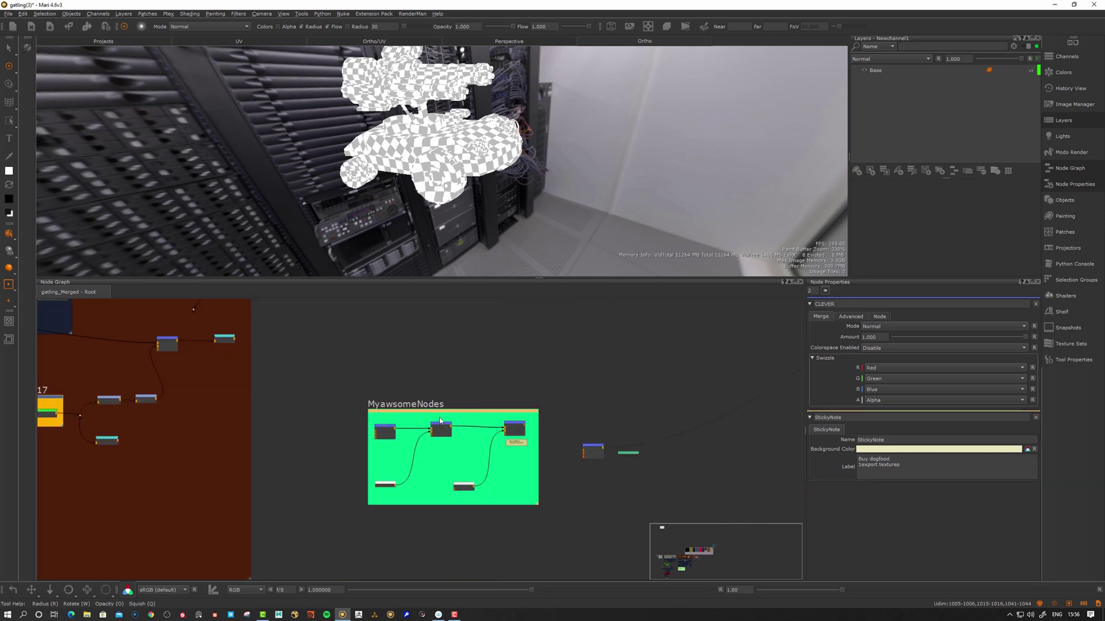
scroll(437, 416, "up", 3)
scroll(305, 392, "down", 3)
middle_click_drag(145, 385, 534, 446)
scroll(520, 445, "down", 7)
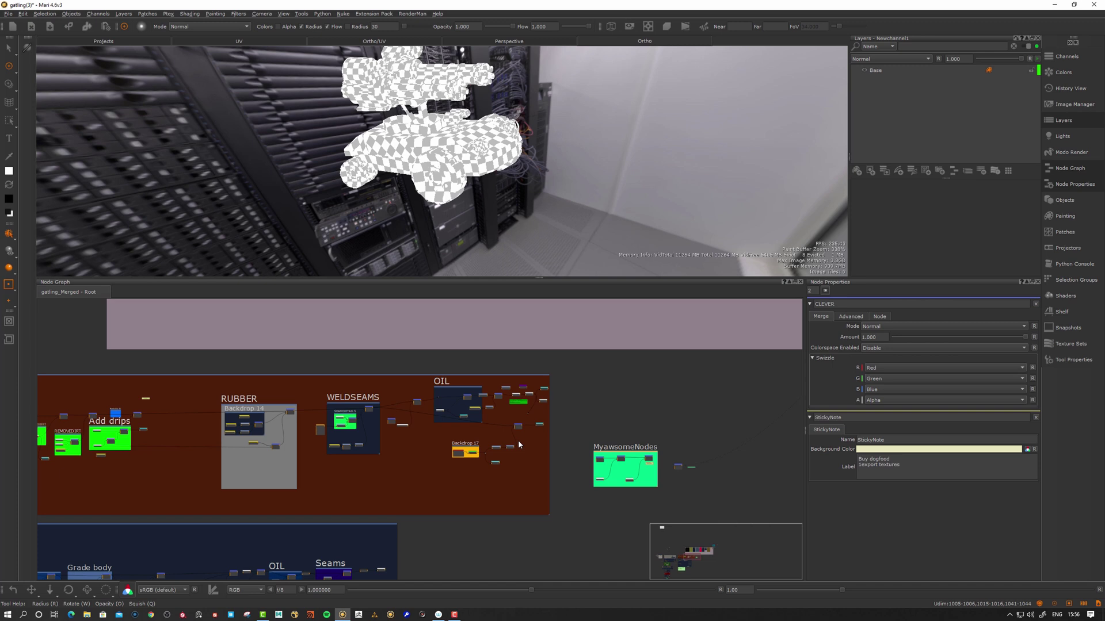
scroll(518, 444, "down", 3)
middle_click_drag(48, 438, 385, 423)
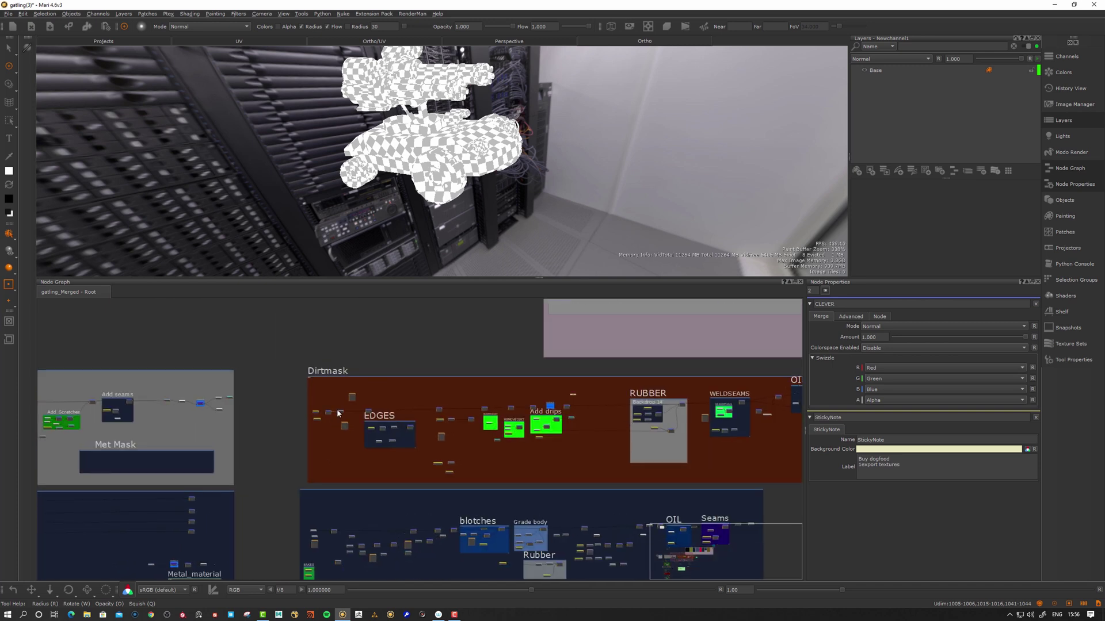
scroll(338, 413, "up", 6)
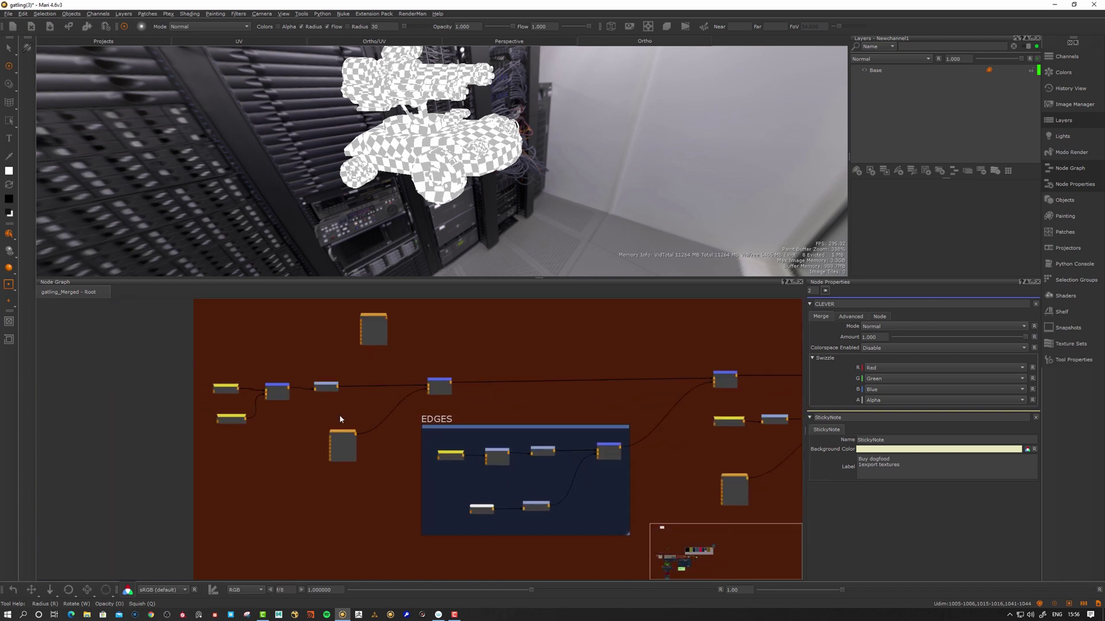
scroll(207, 383, "up", 4)
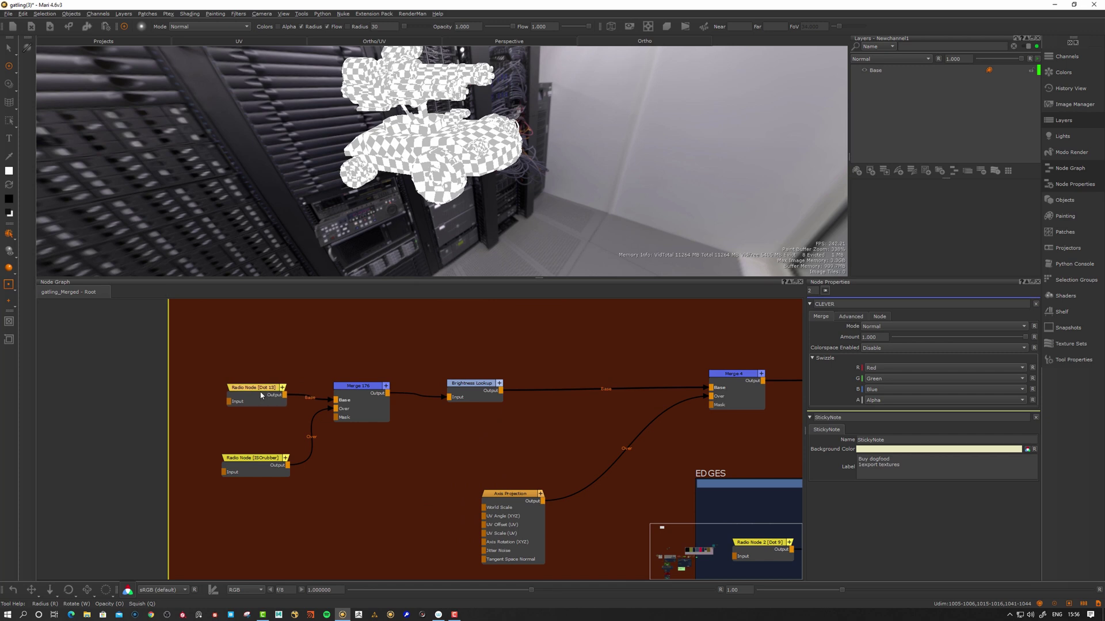
Step: Nudge Radio Node [Dot 13], Merge 176 and Brightness Lookup slightly, then preview the chain up to Merge 4 on the model
left_click_drag(257, 396, 257, 399)
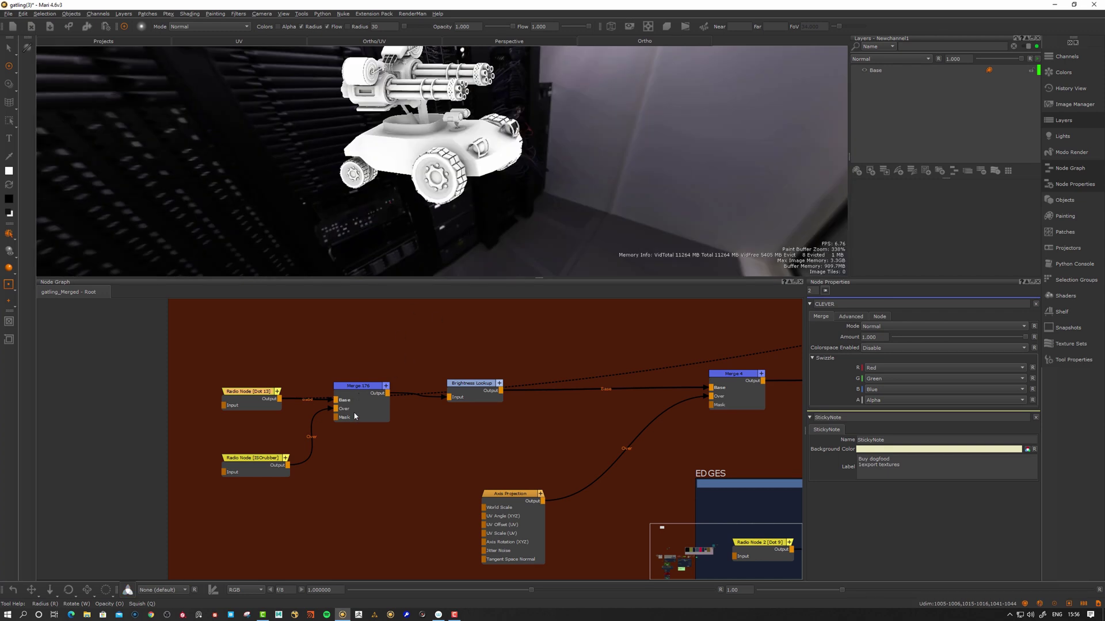
left_click_drag(368, 392, 377, 393)
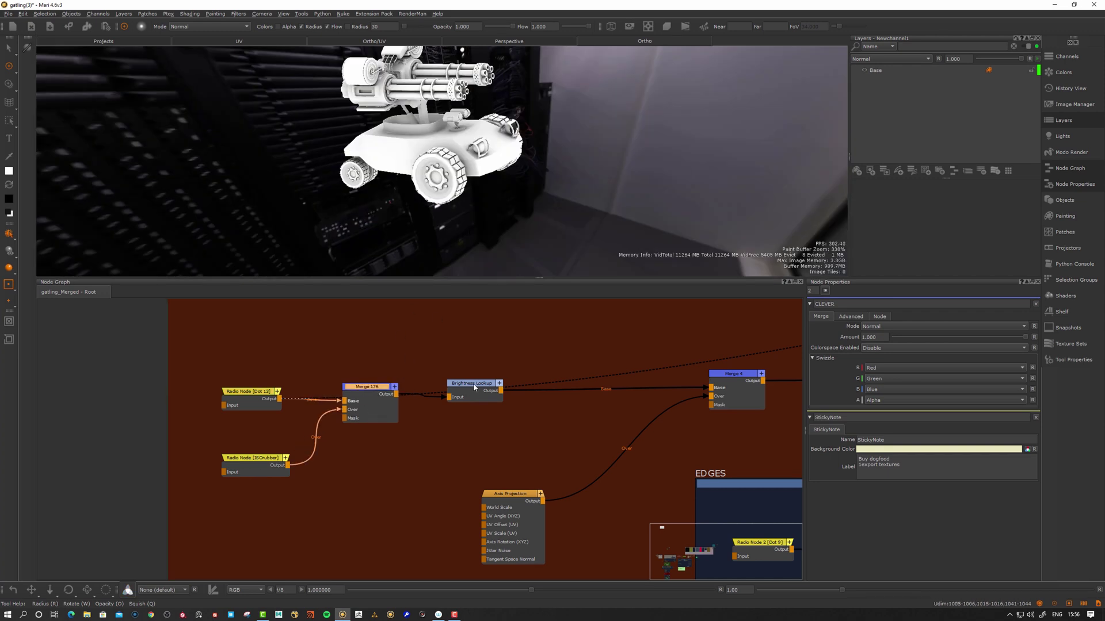
left_click_drag(472, 387, 485, 385)
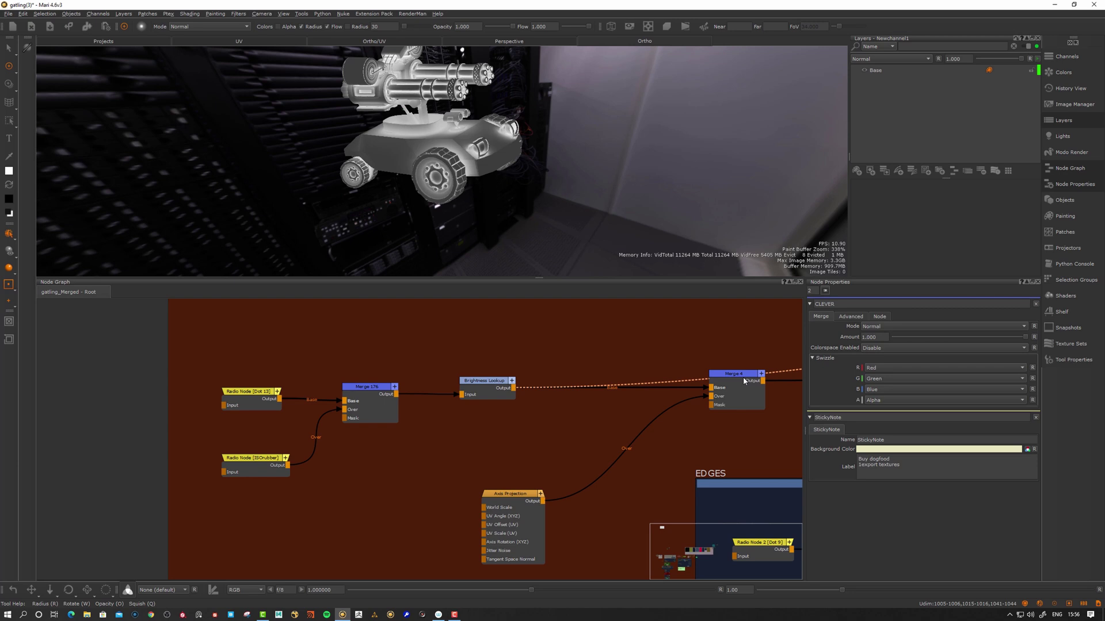
key("1")
Step: Move the EDGES backdrop slightly to the right together with the nodes it contains, then clear the selection
middle_click_drag(618, 422, 632, 538)
scroll(634, 536, "down", 5)
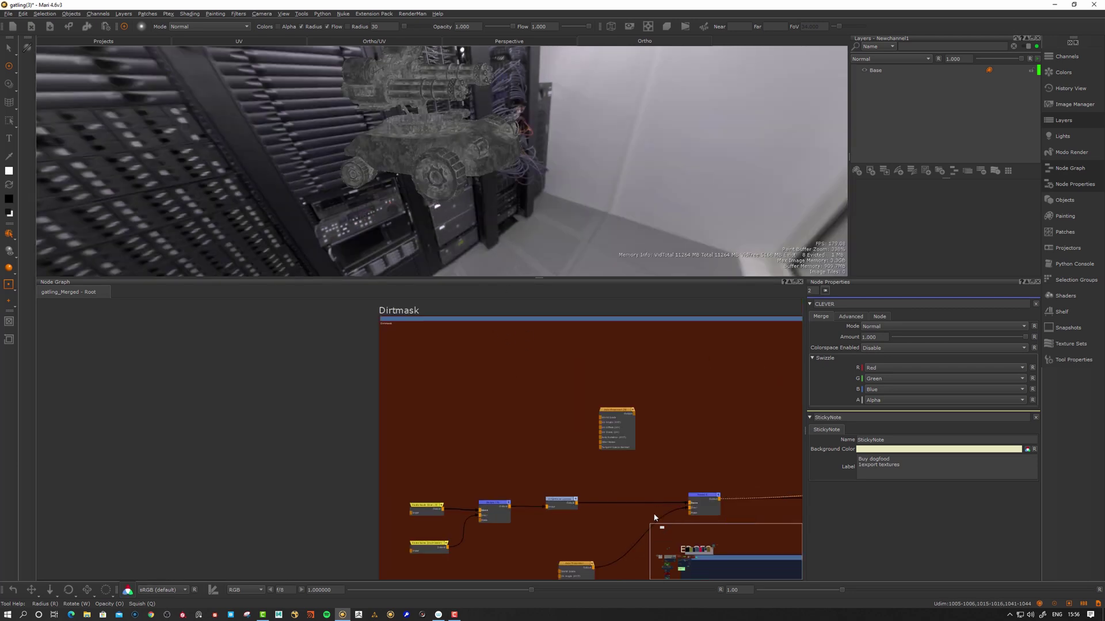
middle_click_drag(739, 569, 454, 471)
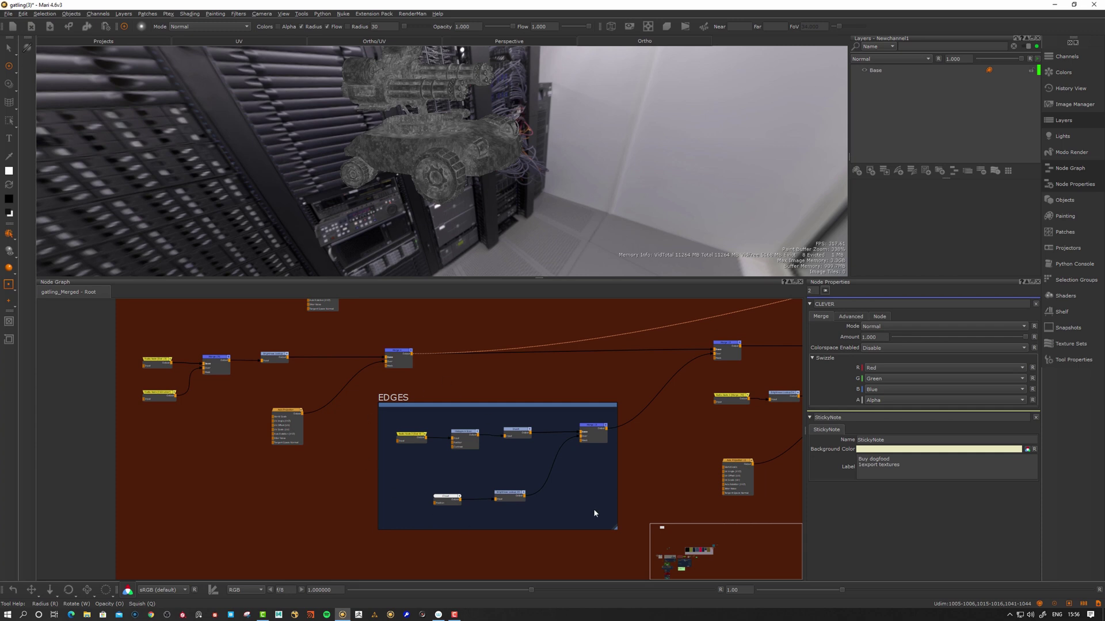
mouse_move(429, 410)
left_mouse_down()
mouse_move(416, 408)
mouse_move(442, 408)
left_mouse_up()
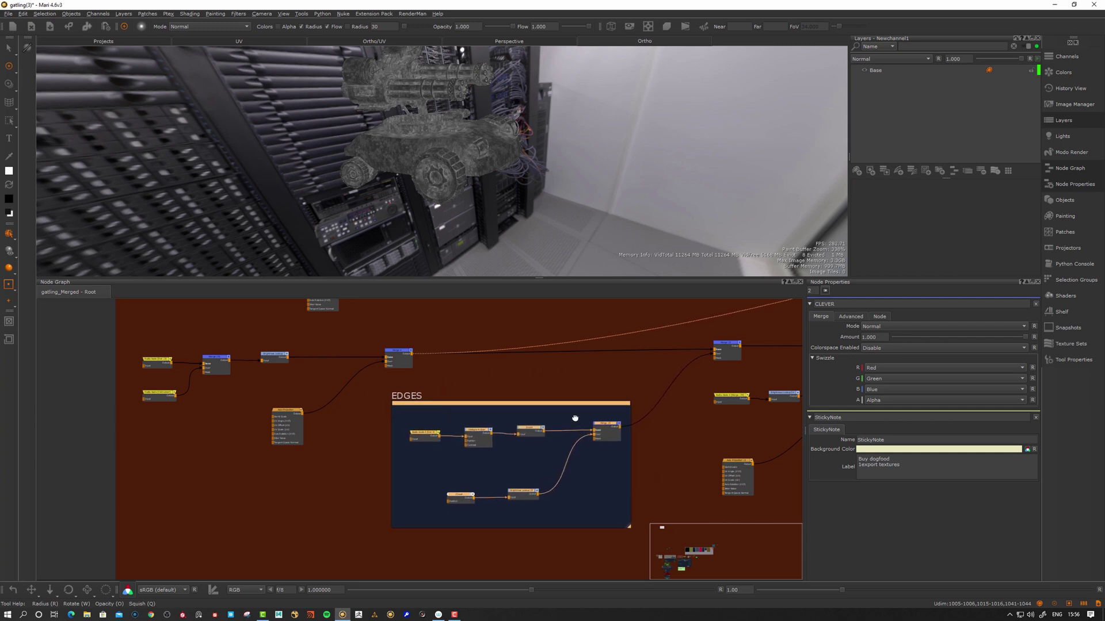
scroll(584, 385, "up", 2)
middle_click_drag(585, 384, 465, 383)
left_click_drag(490, 436, 492, 436)
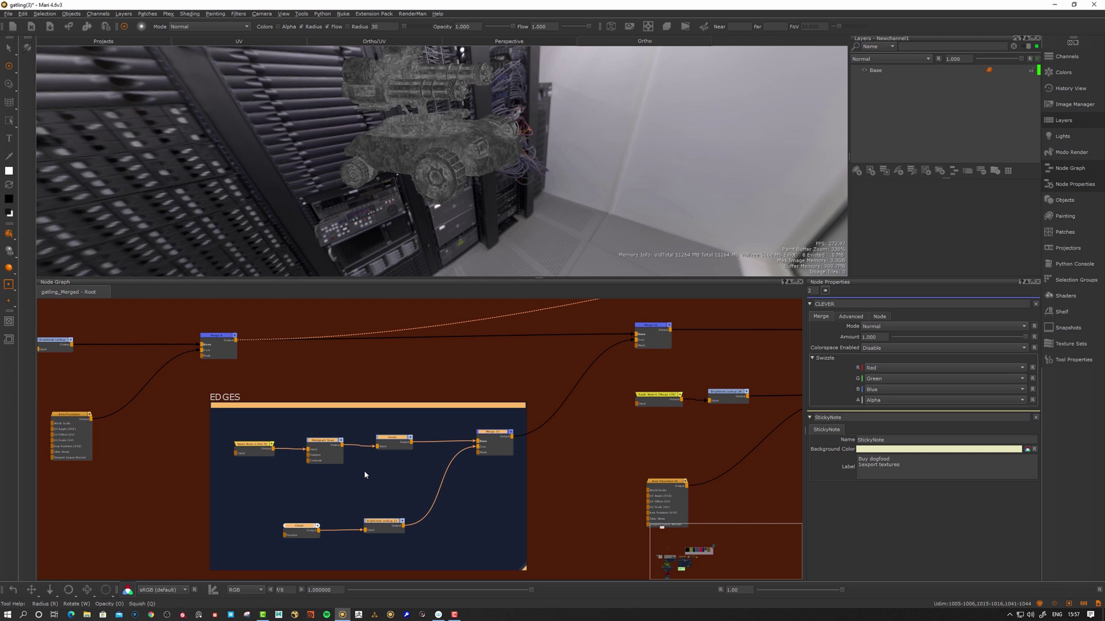
left_click_drag(496, 436, 501, 436)
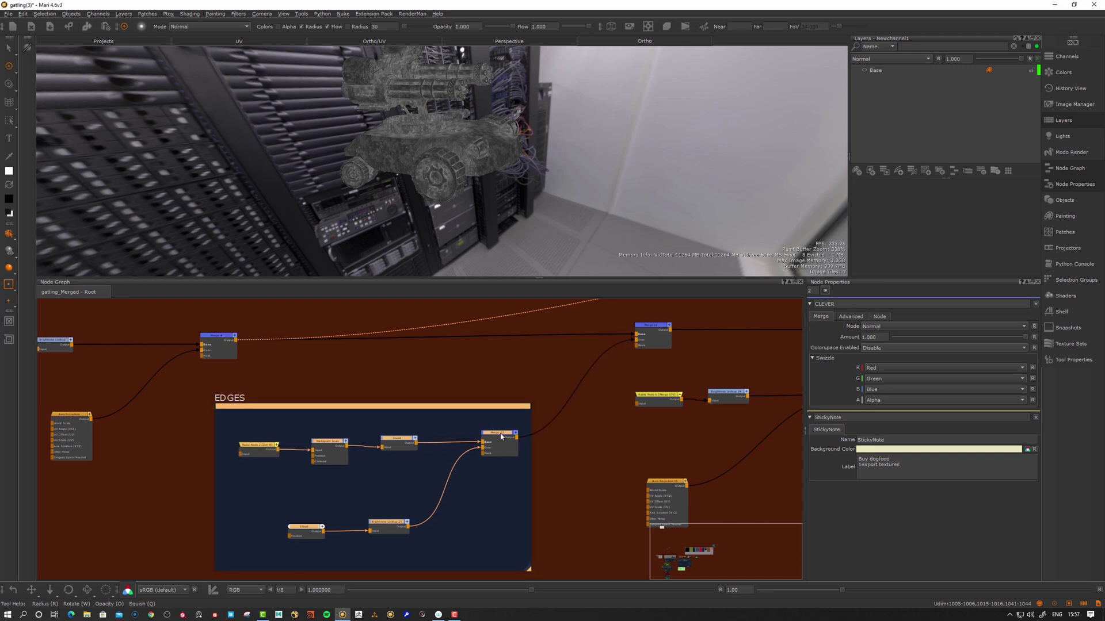
left_click(523, 357)
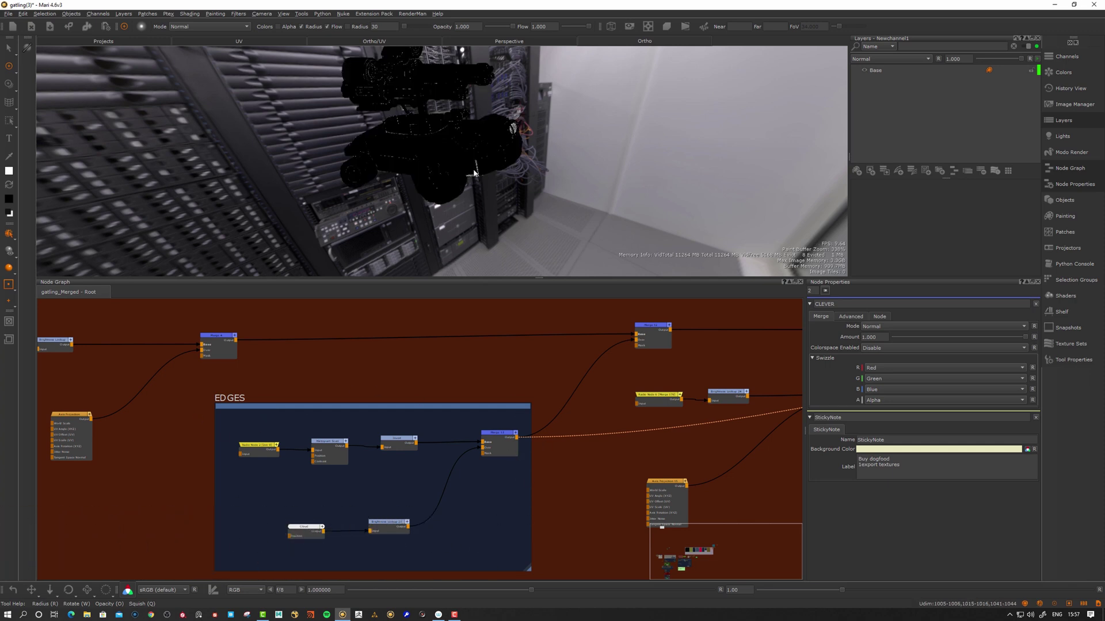
Step: Inspect the output of the EDGES backdrop's final merge node on the model, close up around the wheel
scroll(484, 173, "up", 10)
left_click_drag(483, 173, 487, 209, "alt")
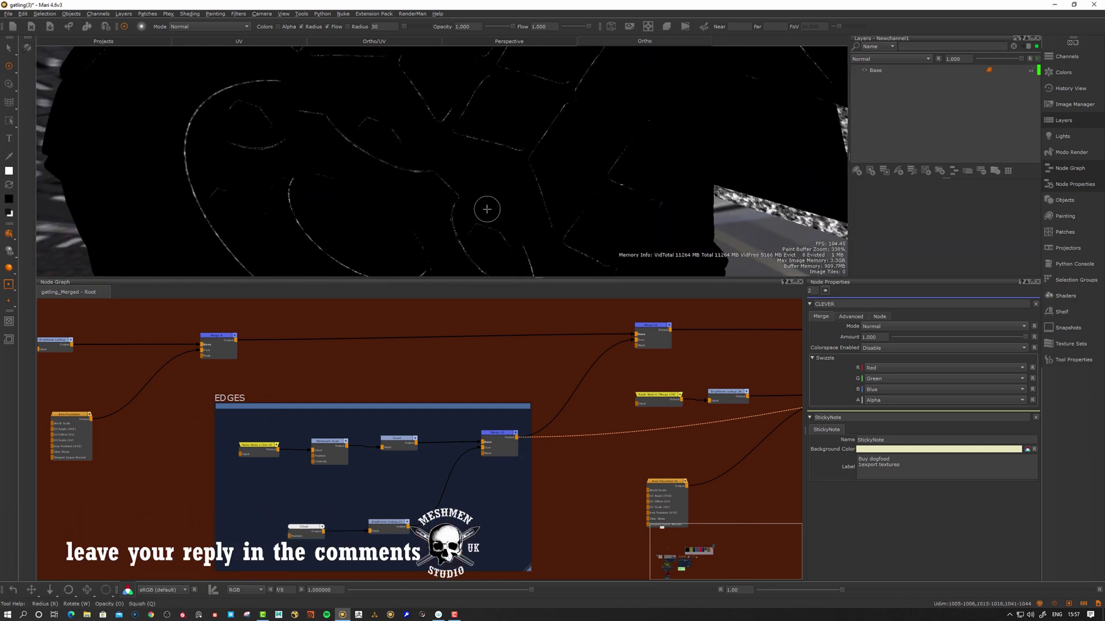
scroll(486, 209, "down", 5)
Step: Move the PAINTEDDIRT backdrop slightly down with its contents and nudge the paint node inside it upward
scroll(424, 445, "down", 6)
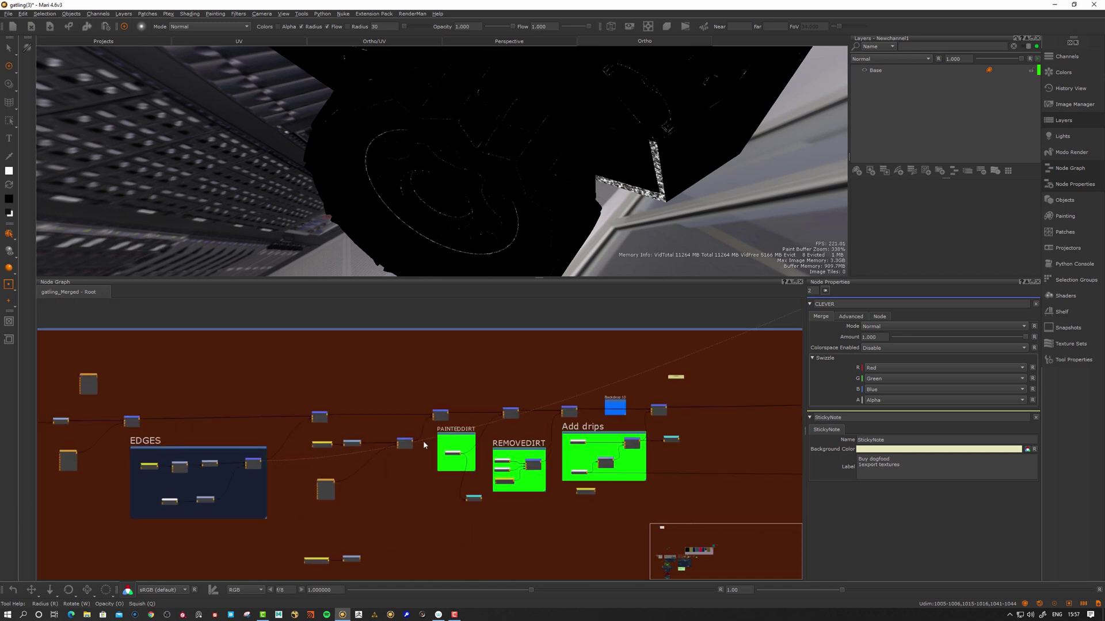
scroll(490, 437, "up", 5)
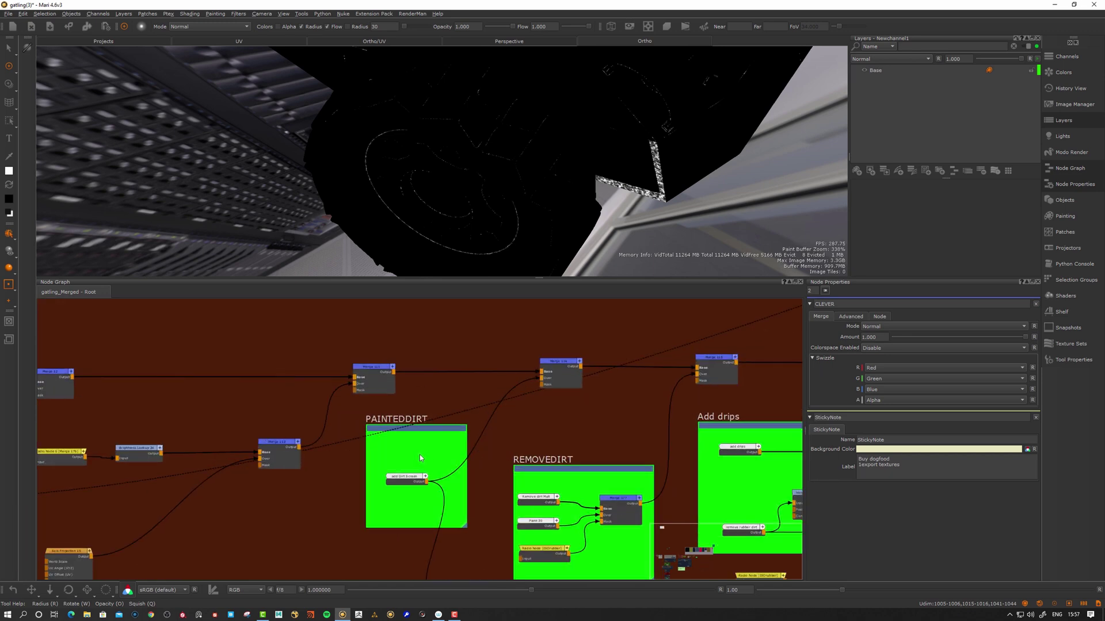
left_click_drag(420, 426, 422, 439)
left_click(423, 397)
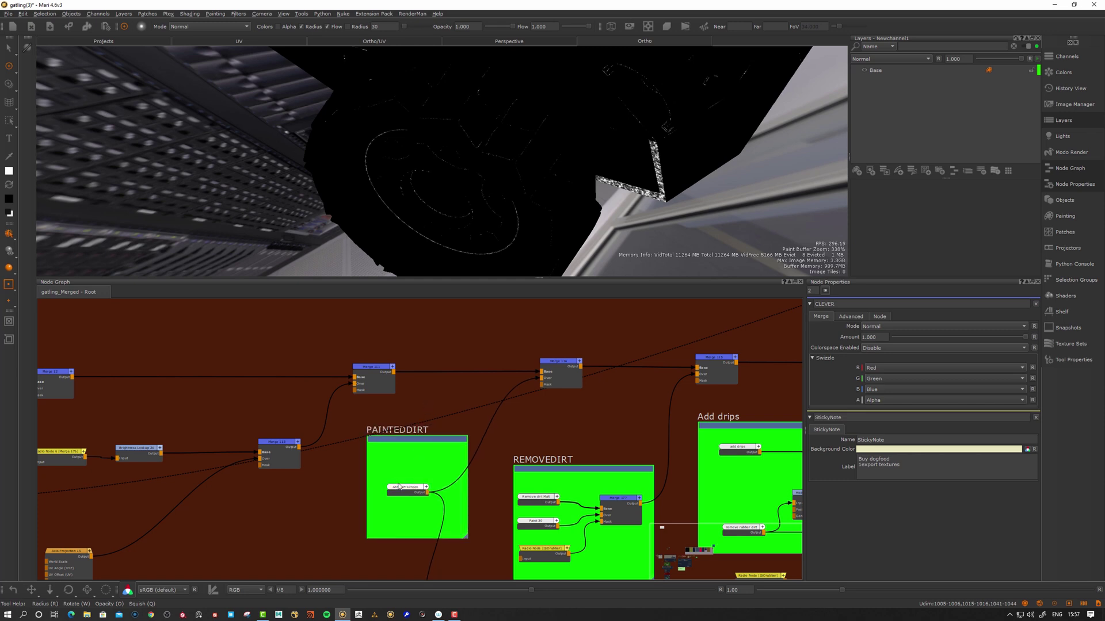
mouse_move(407, 492)
left_mouse_down()
mouse_move(400, 479)
mouse_move(407, 486)
left_mouse_up()
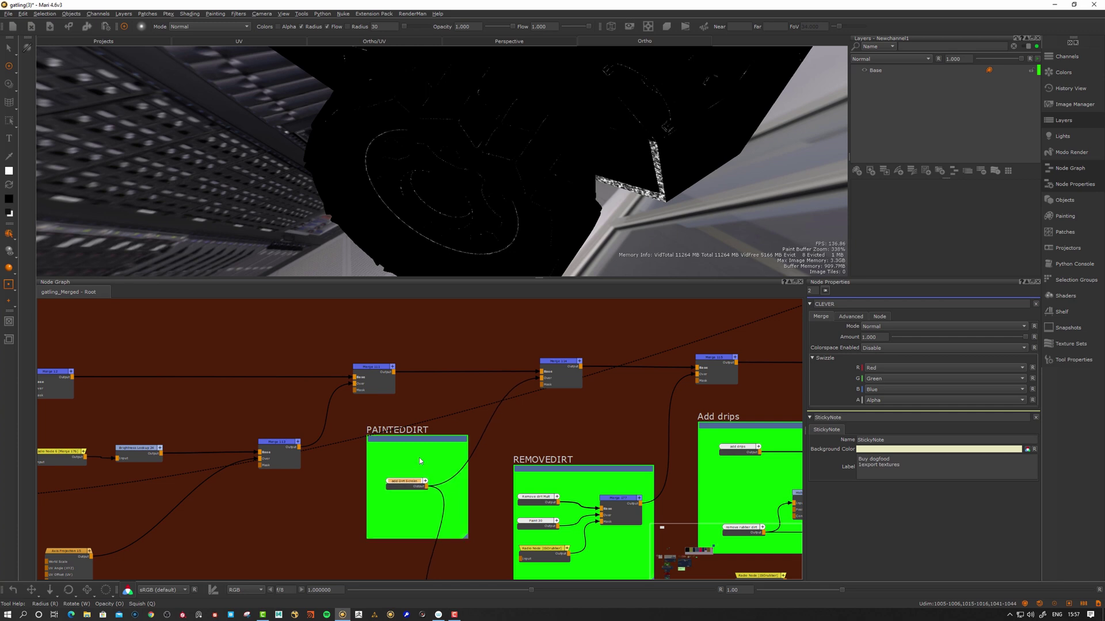
left_click_drag(430, 444, 424, 452)
Step: Shift the REMOVEDIRT backdrop slightly up and the Add drips backdrop slightly down, each with its contained nodes
left_click_drag(527, 461, 520, 446)
left_click(535, 432)
scroll(553, 419, "down", 3)
middle_click_drag(619, 424, 481, 440)
scroll(515, 437, "up", 3)
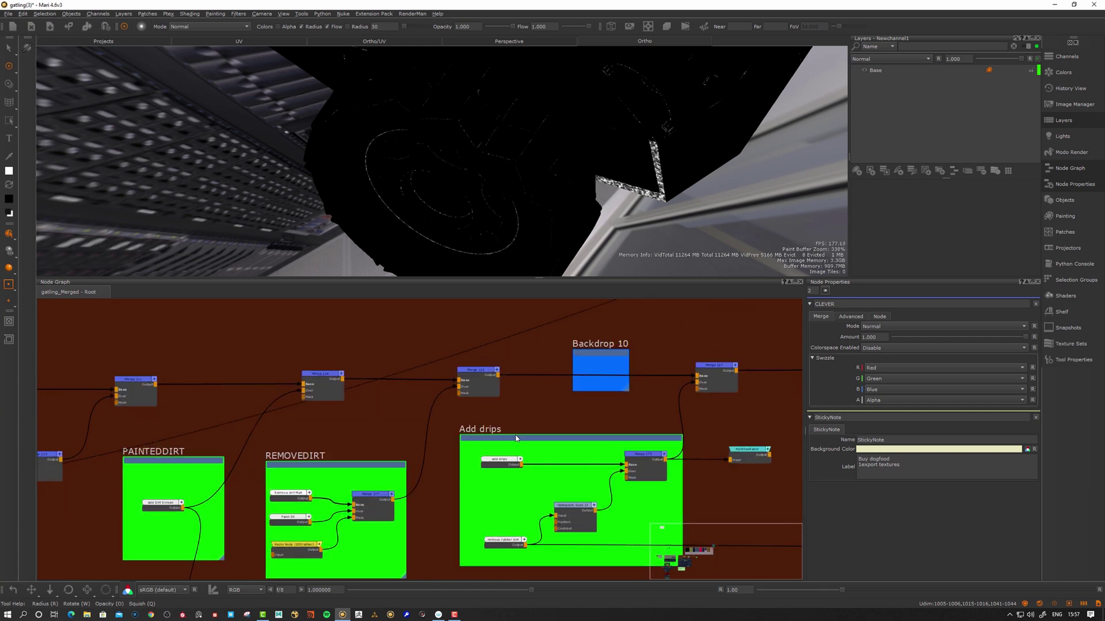
left_click_drag(513, 437, 507, 446)
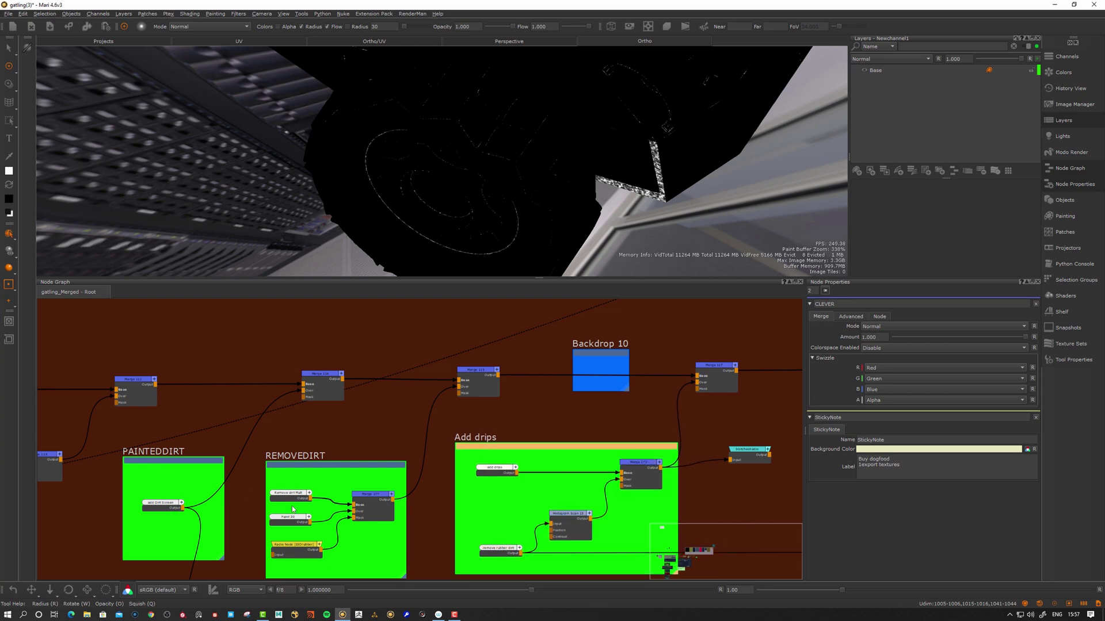
Step: Change the background color of the PAINTEDDIRT backdrop from green to blue
left_click_drag(477, 170, 523, 154, "alt")
right_click_drag(522, 154, 443, 166, "alt")
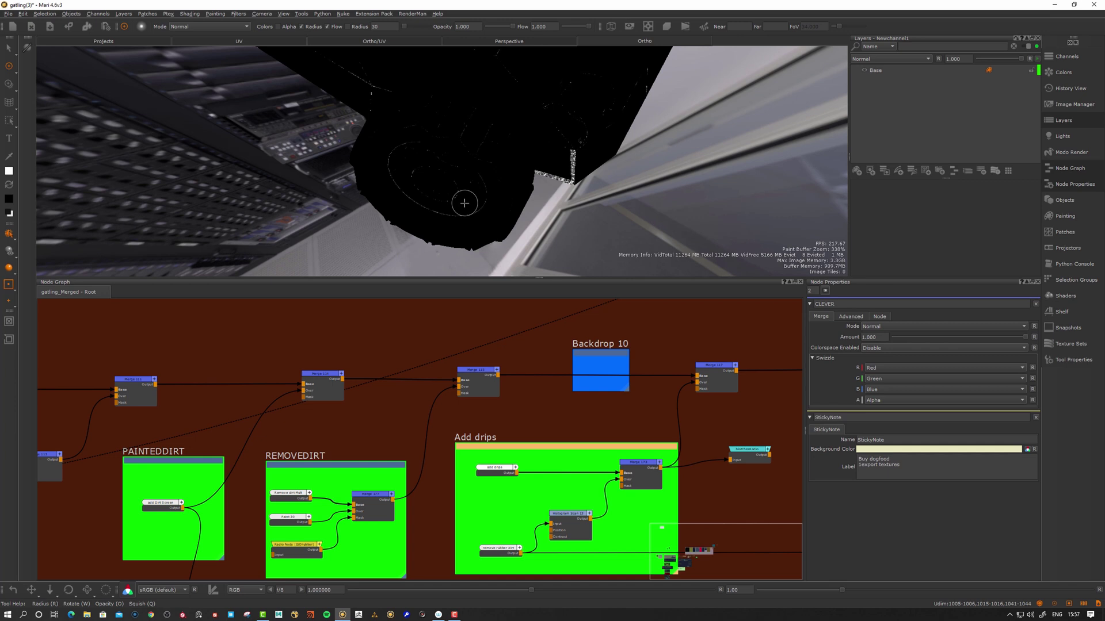
scroll(464, 415, "down", 5)
middle_click_drag(400, 459, 378, 458)
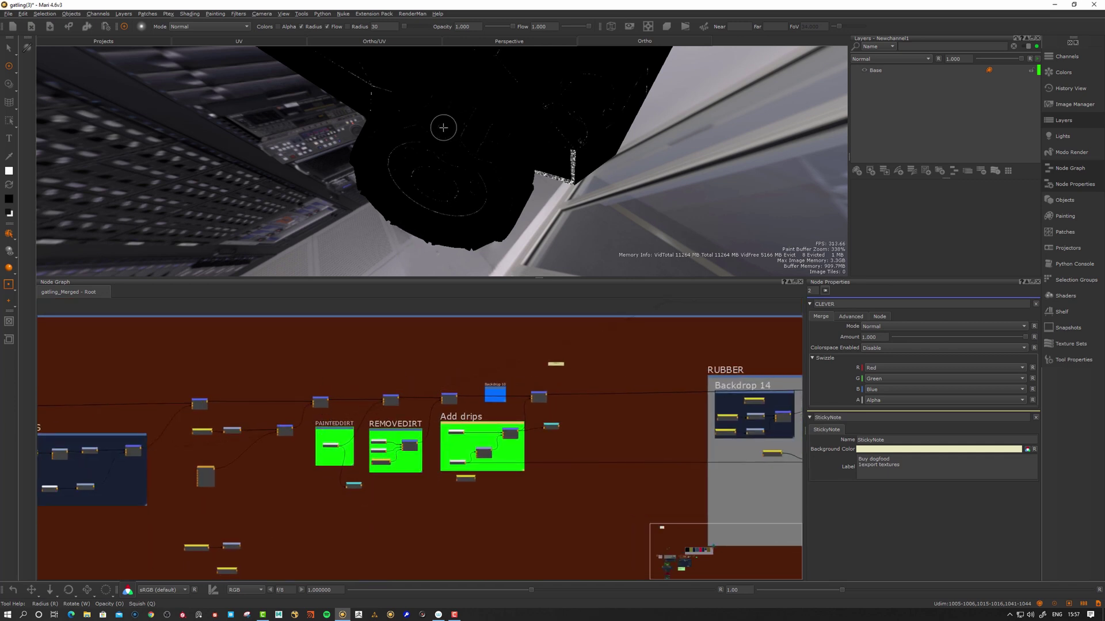
scroll(339, 459, "up", 3)
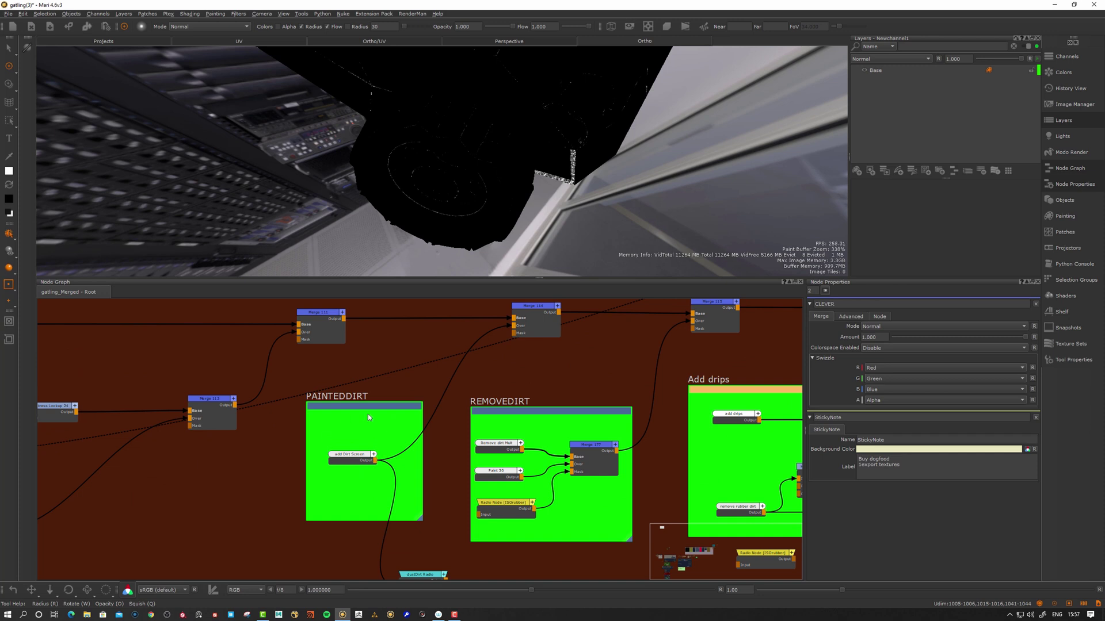
scroll(367, 413, "down", 4)
scroll(369, 428, "up", 2)
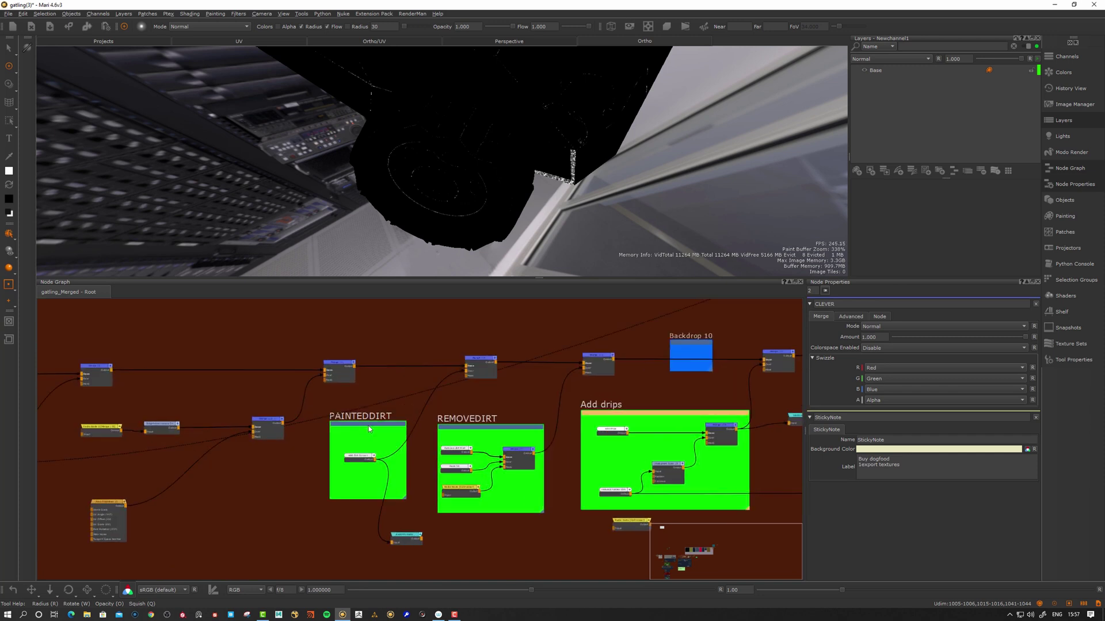
left_click(369, 428)
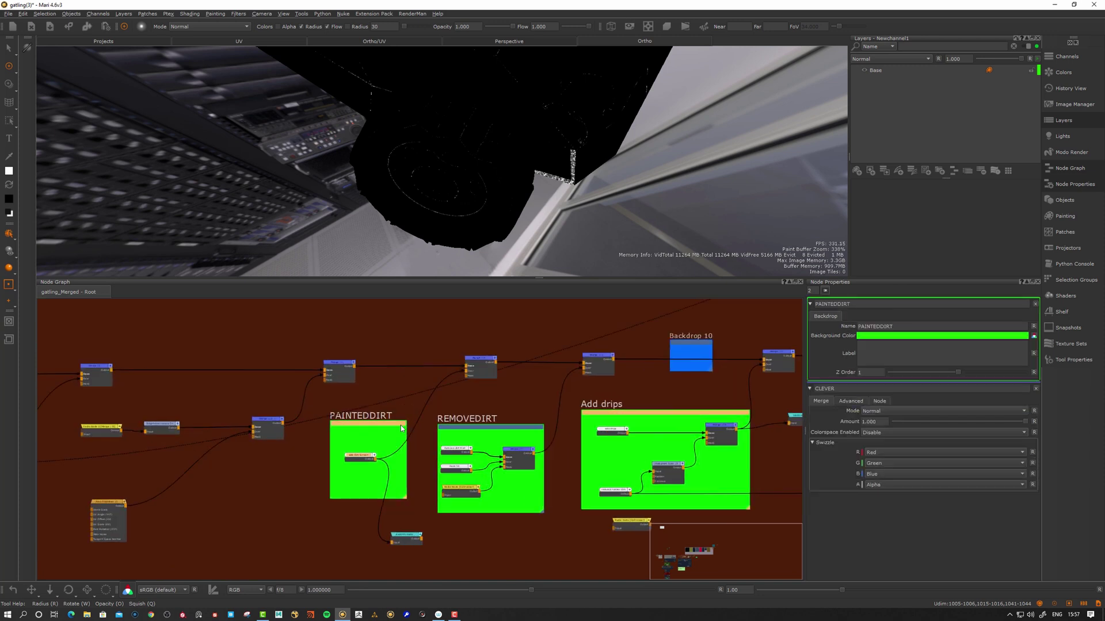
left_click(889, 340)
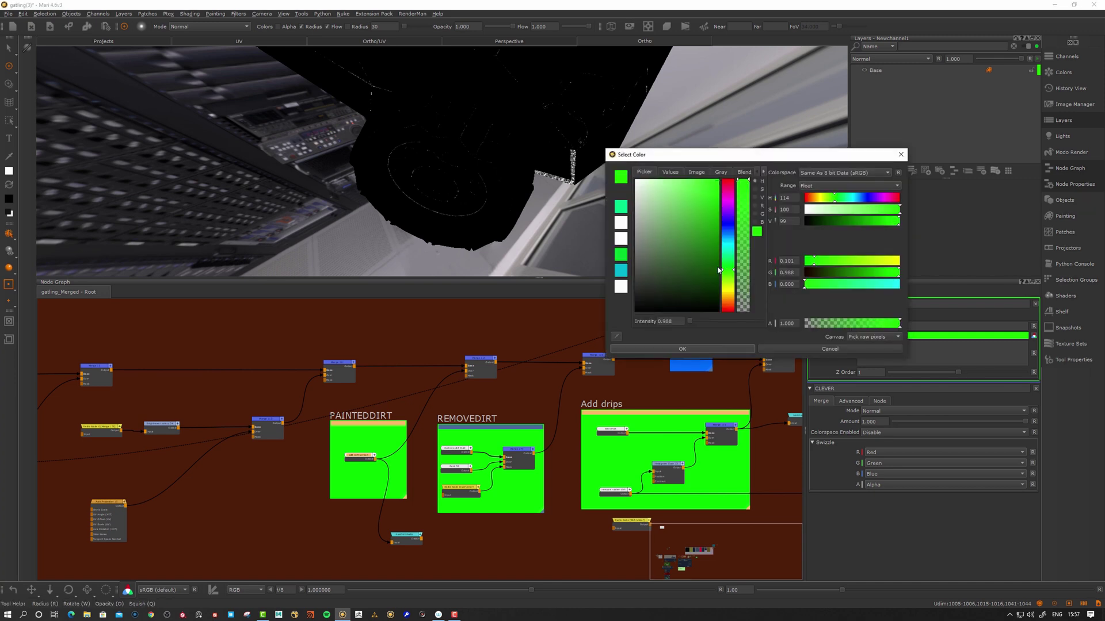
left_click_drag(731, 279, 723, 211)
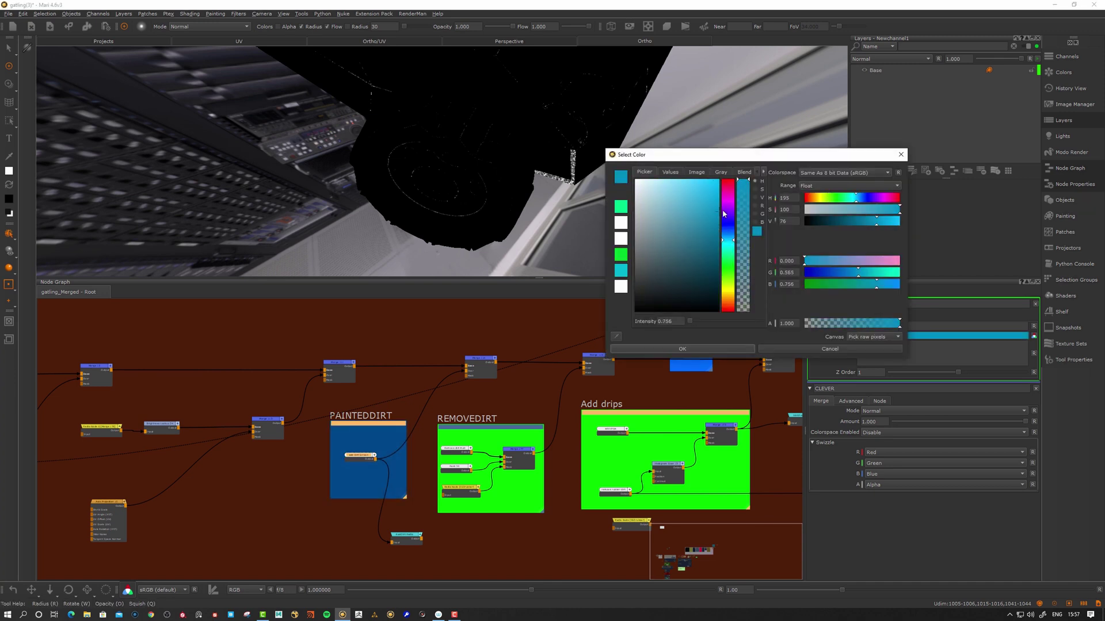
left_click(708, 349)
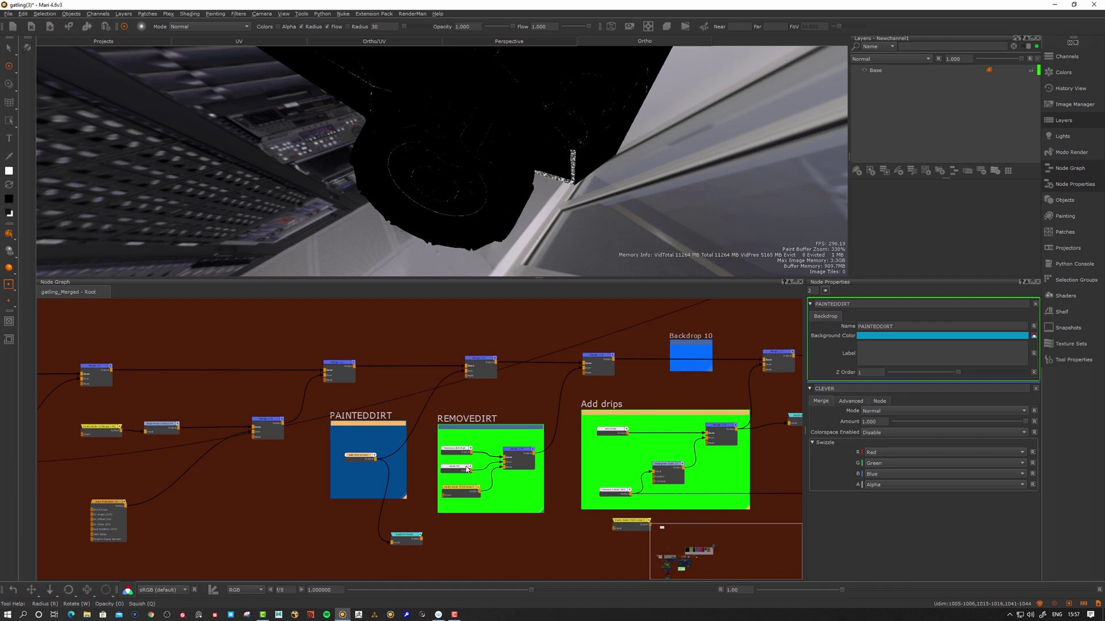
Step: Examine the layout of the Dirtmask backdrop from EDGES through RUBBER and WELDSEAMS to the OIL section at its end
scroll(436, 429, "down", 5)
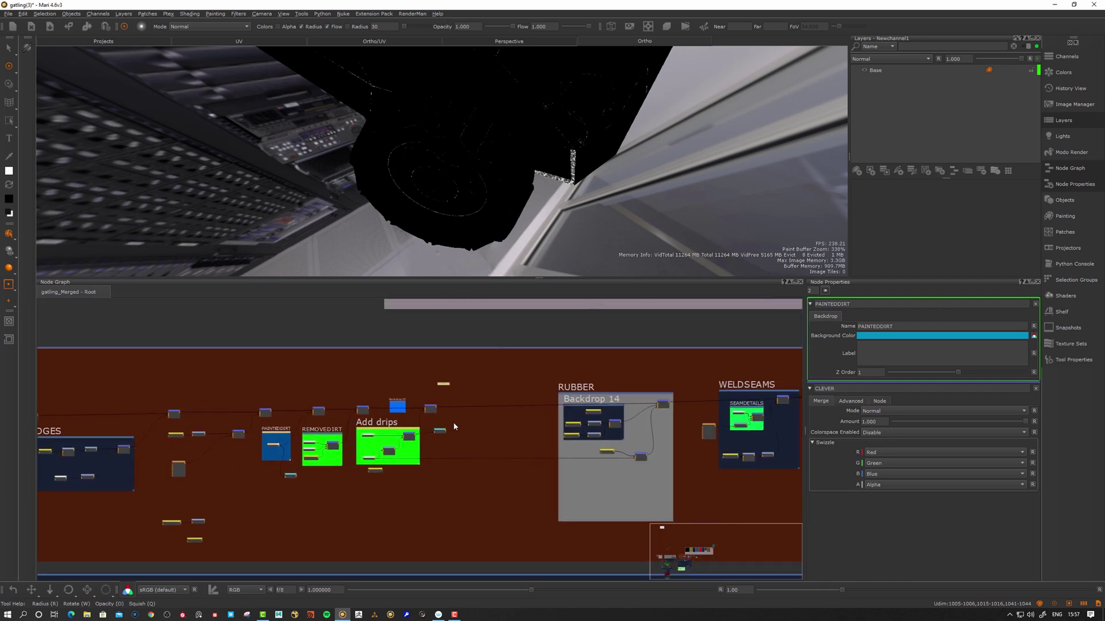
middle_click_drag(631, 414, 450, 408)
scroll(408, 407, "up", 6)
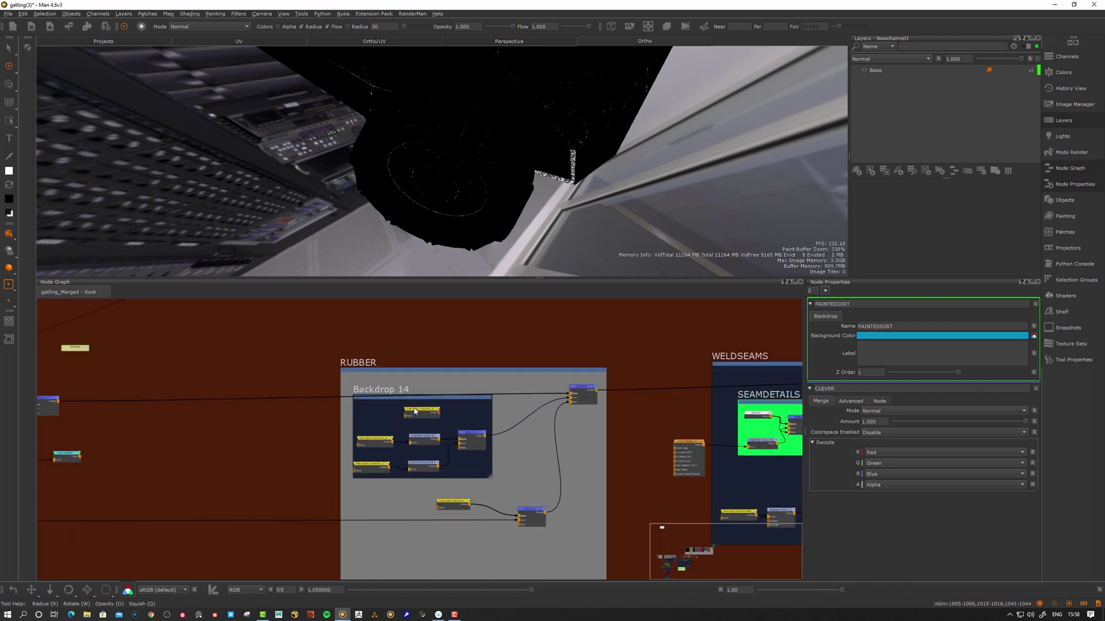
scroll(479, 454, "down", 5)
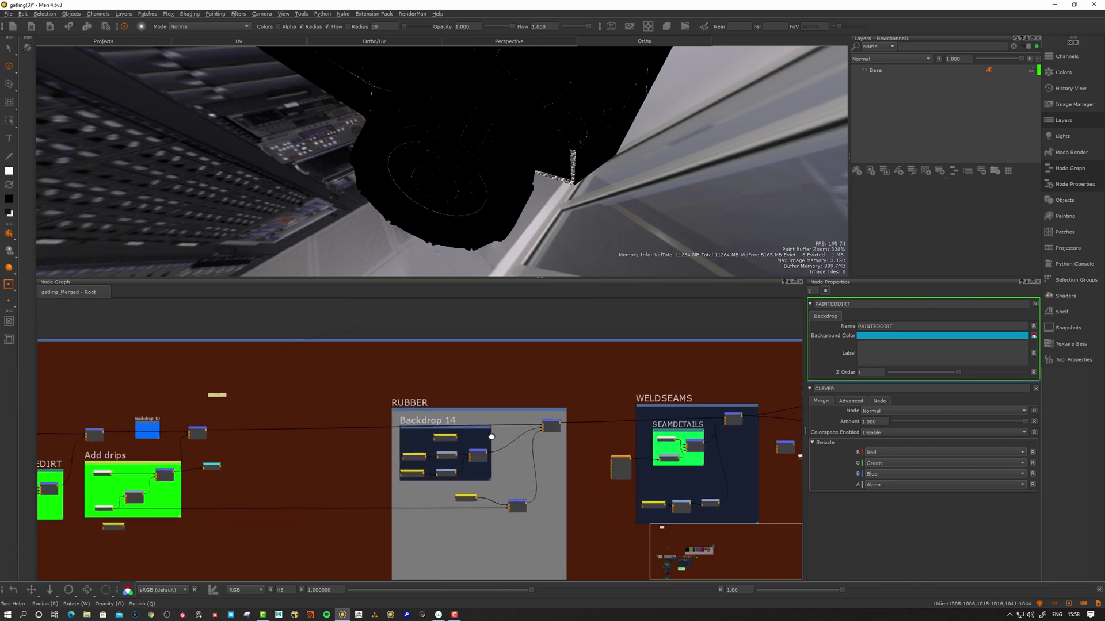
mouse_move(506, 461)
middle_mouse_down()
mouse_move(409, 458)
mouse_move(731, 409)
middle_mouse_up()
middle_click_drag(627, 445, 196, 455)
scroll(489, 373, "down", 5)
middle_click_drag(610, 347, 588, 356)
middle_click_drag(439, 424, 786, 403)
middle_click_drag(538, 412, 535, 410)
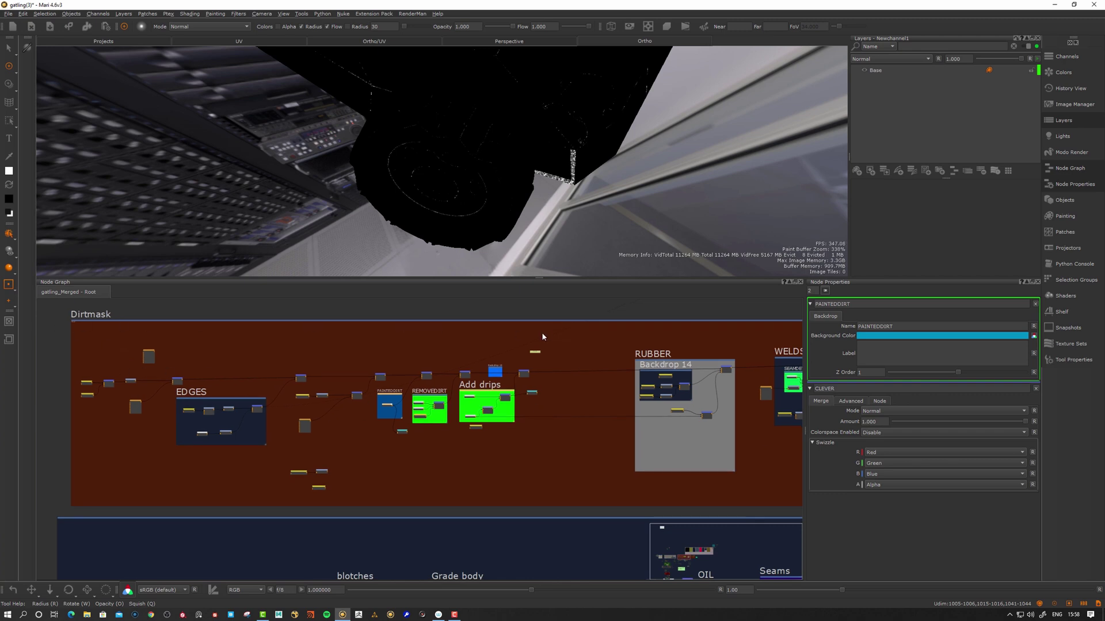
scroll(542, 337, "down", 4)
middle_click_drag(618, 370, 397, 395)
scroll(637, 367, "up", 8)
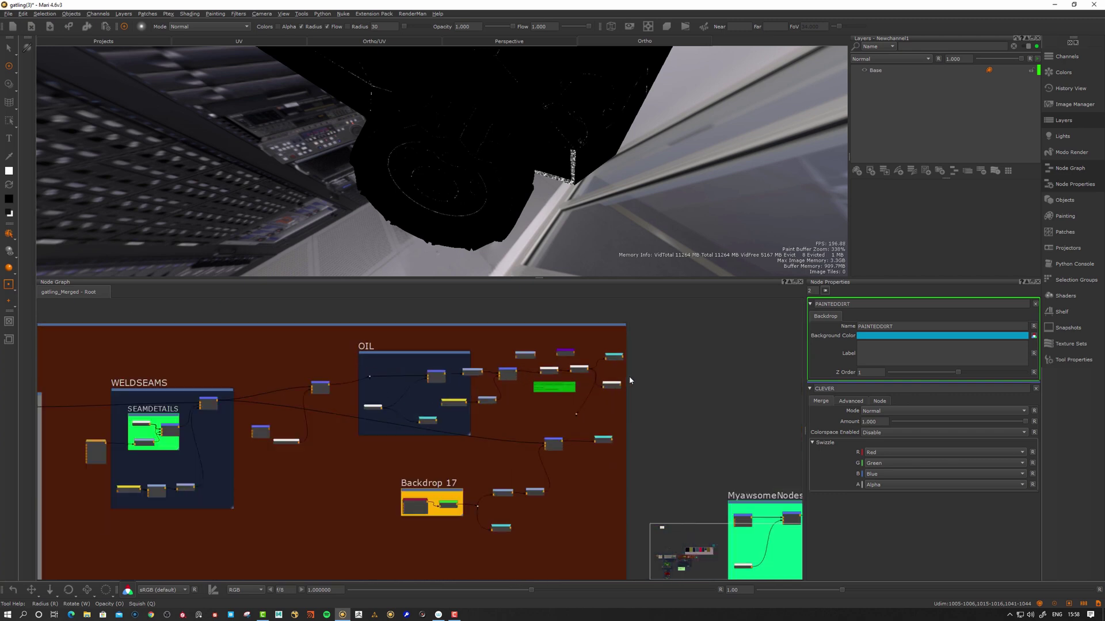
Step: Preview the ISOdirtmask node at the end of the Dirtmask backdrop and inspect the finished mask from several sides of the model
scroll(629, 375, "up", 5)
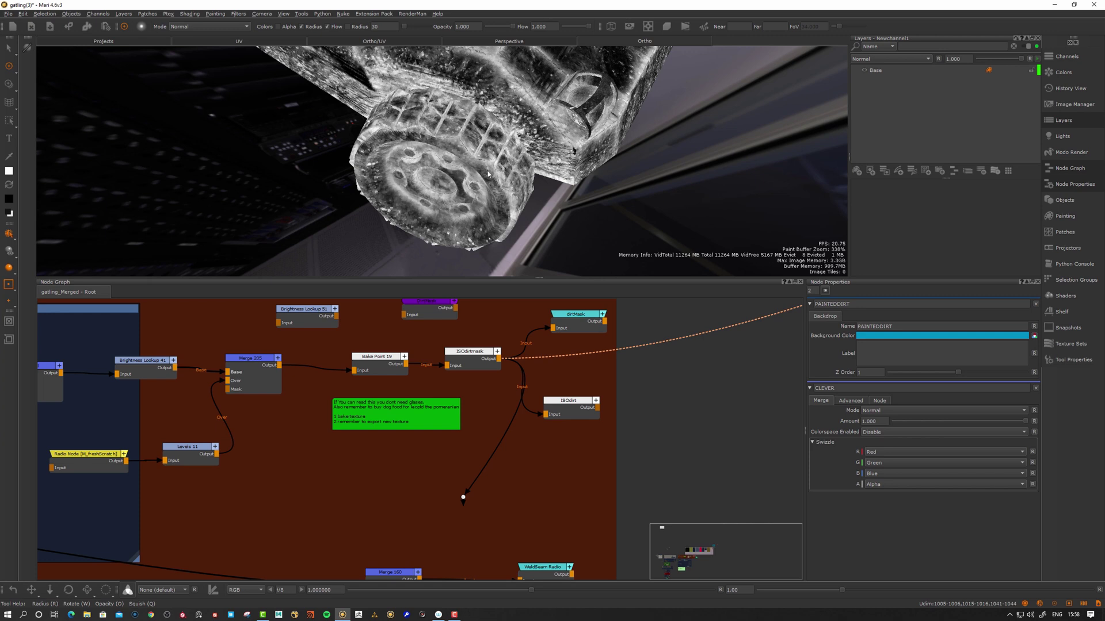
left_click_drag(465, 92, 469, 175, "alt")
right_click_drag(469, 176, 415, 179, "alt")
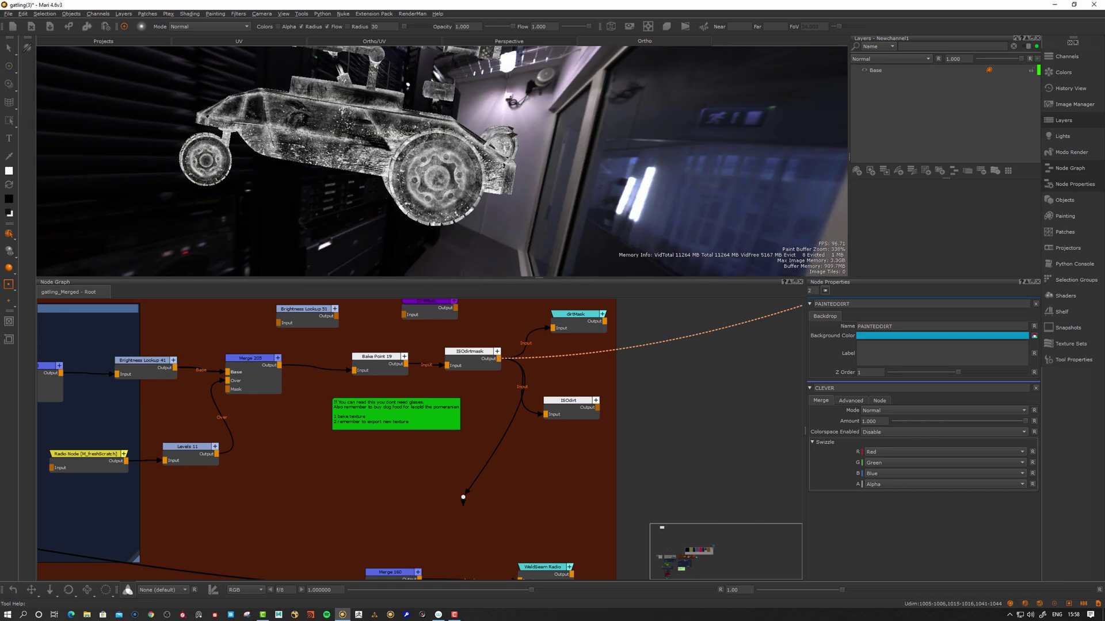
left_click_drag(414, 179, 351, 198, "alt")
middle_click_drag(448, 136, 464, 196, "alt")
right_click_drag(465, 196, 518, 195, "alt")
left_click_drag(518, 195, 566, 195, "alt")
right_click_drag(566, 195, 518, 198, "alt")
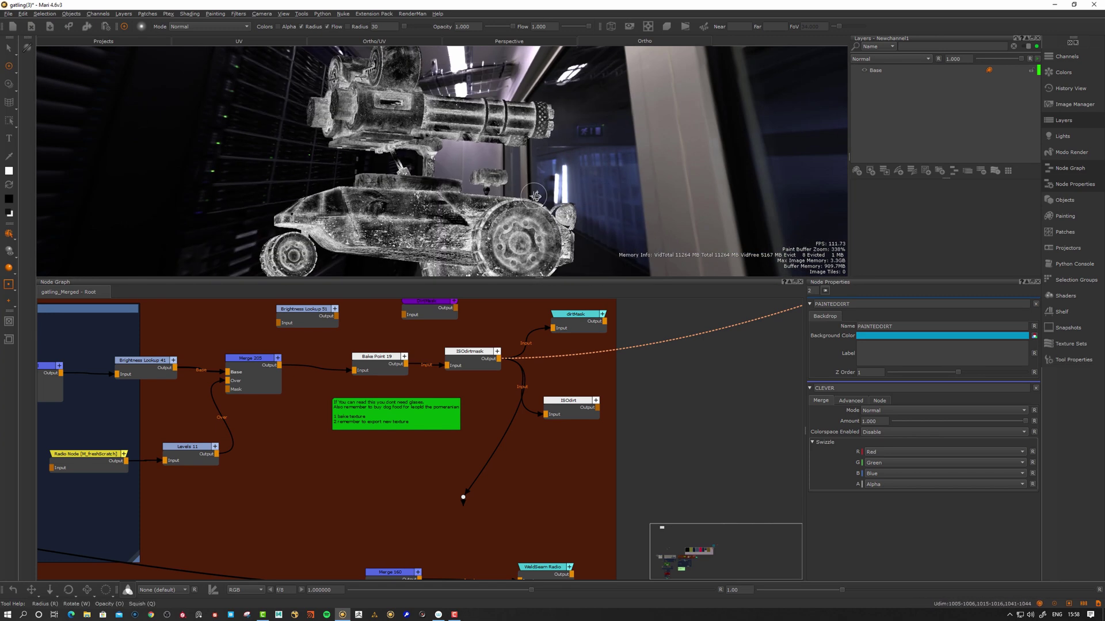
left_click_drag(518, 198, 543, 214, "alt")
Step: Shift the upper merge nodes of the Alloy_BDP backdrop slightly right so they line up in a column
scroll(540, 459, "down", 10)
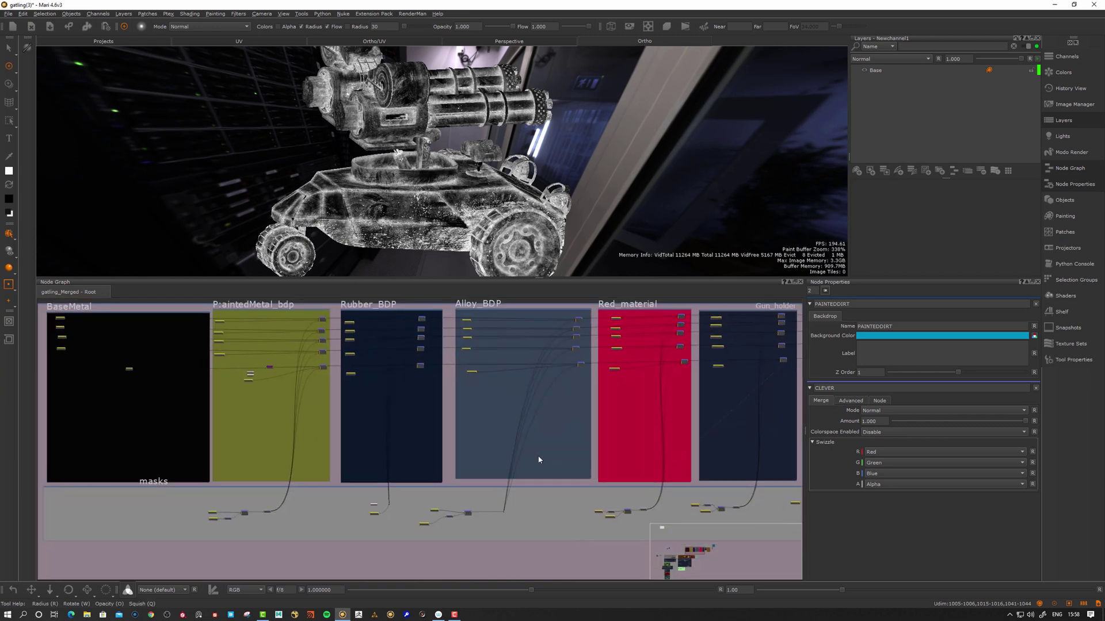
scroll(577, 430, "up", 8)
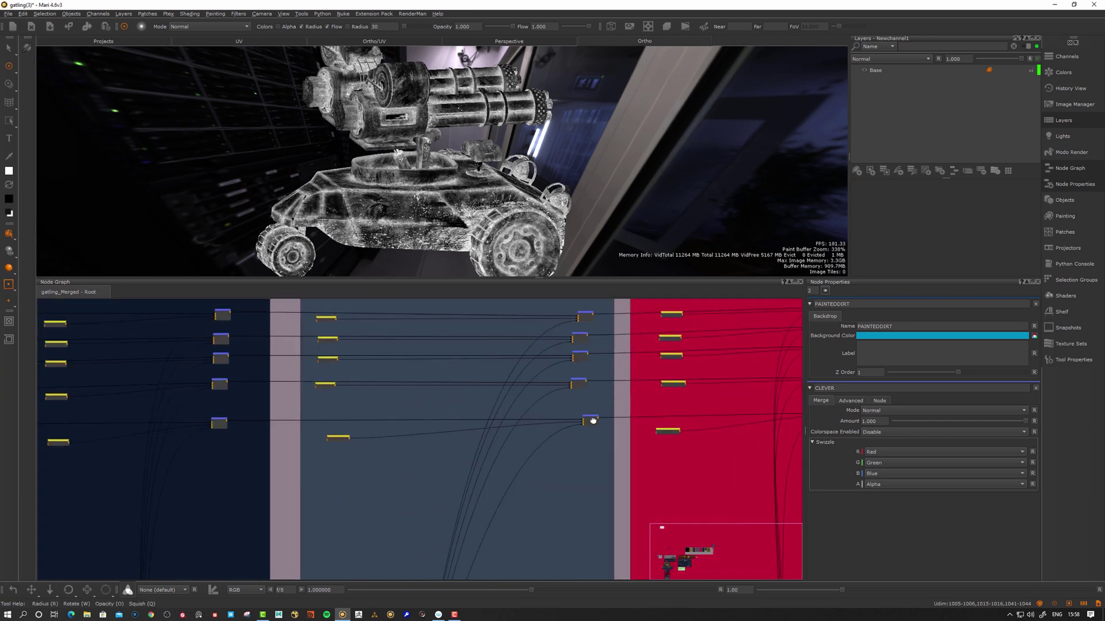
middle_click_drag(566, 431, 533, 503)
middle_click_drag(588, 314, 540, 451)
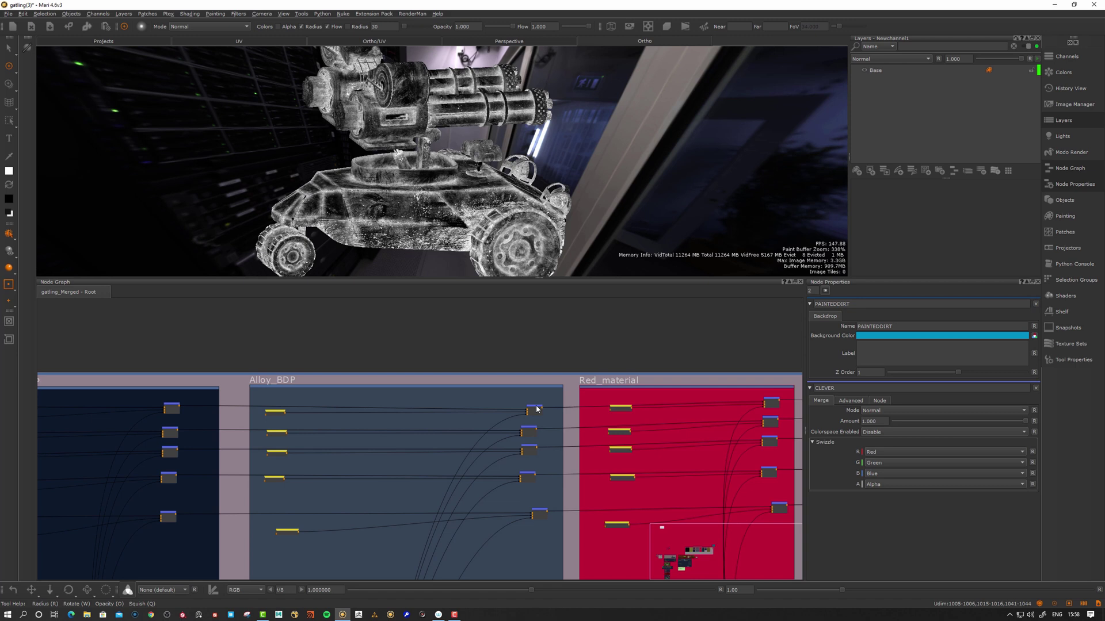
left_click_drag(529, 431, 536, 431)
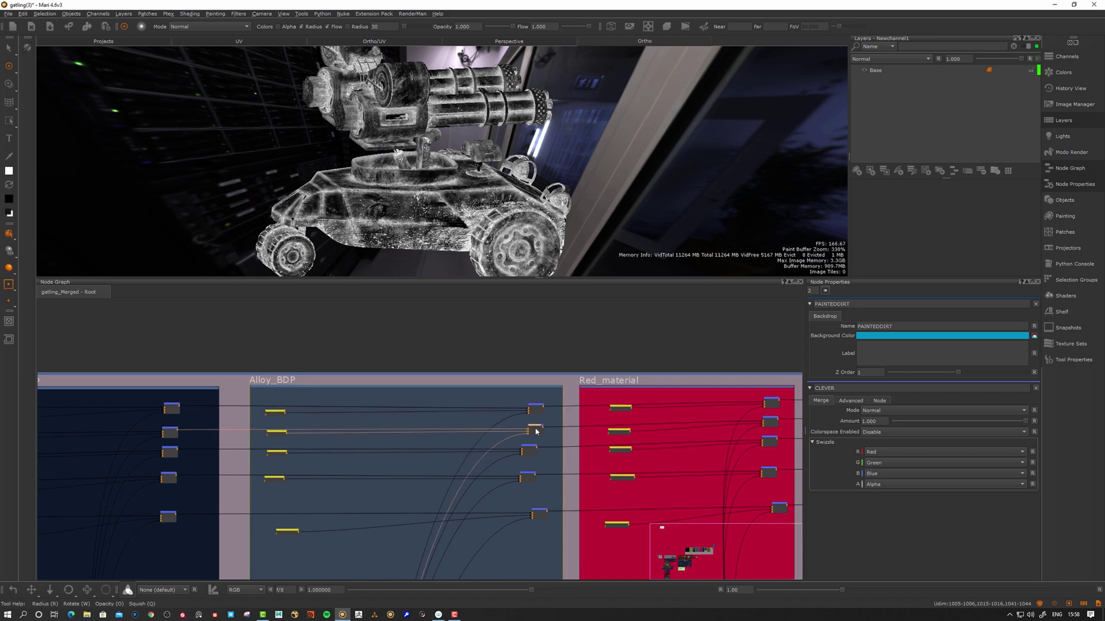
left_click(529, 449)
left_click(528, 475)
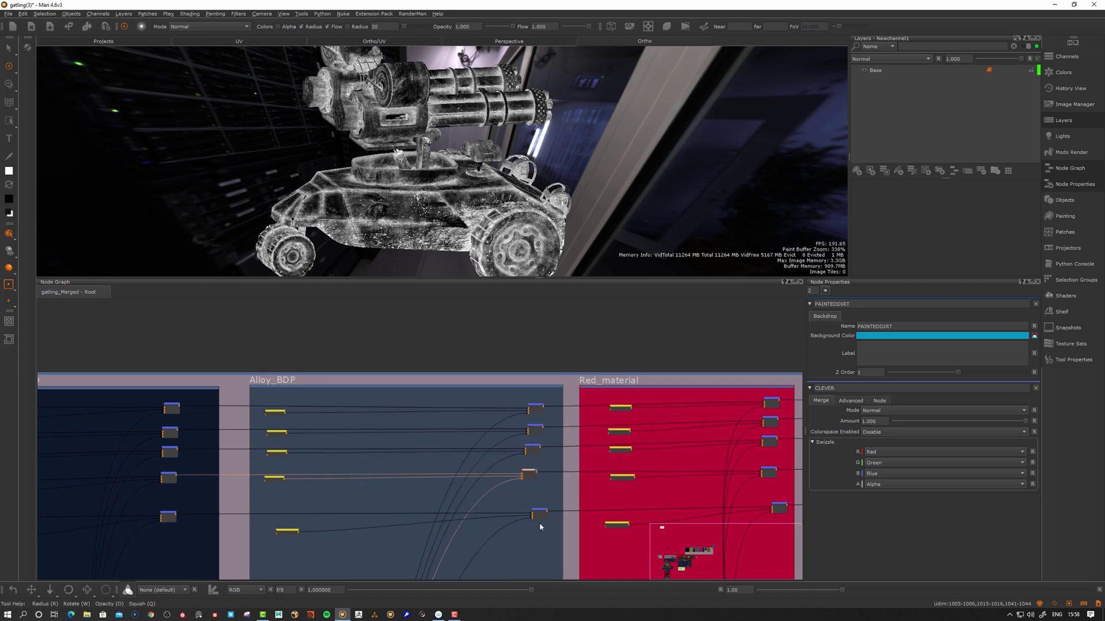
Step: Trace the shared mask connection from the masks backdrop up to Alloy_BDP and nudge its merge nodes into line
scroll(518, 514, "down", 5)
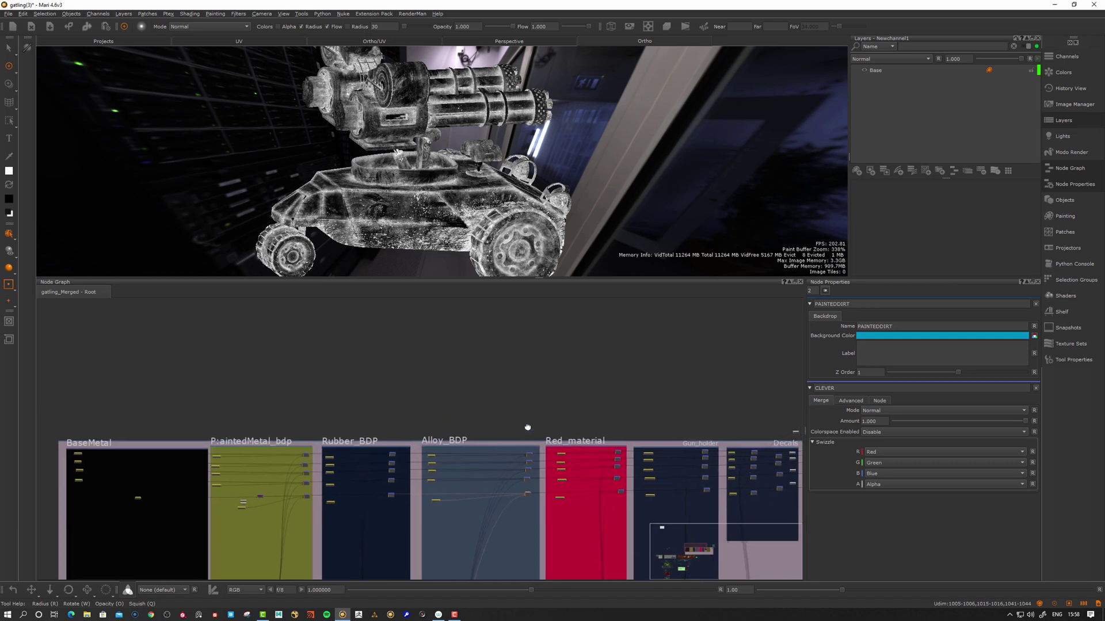
scroll(475, 458, "up", 8)
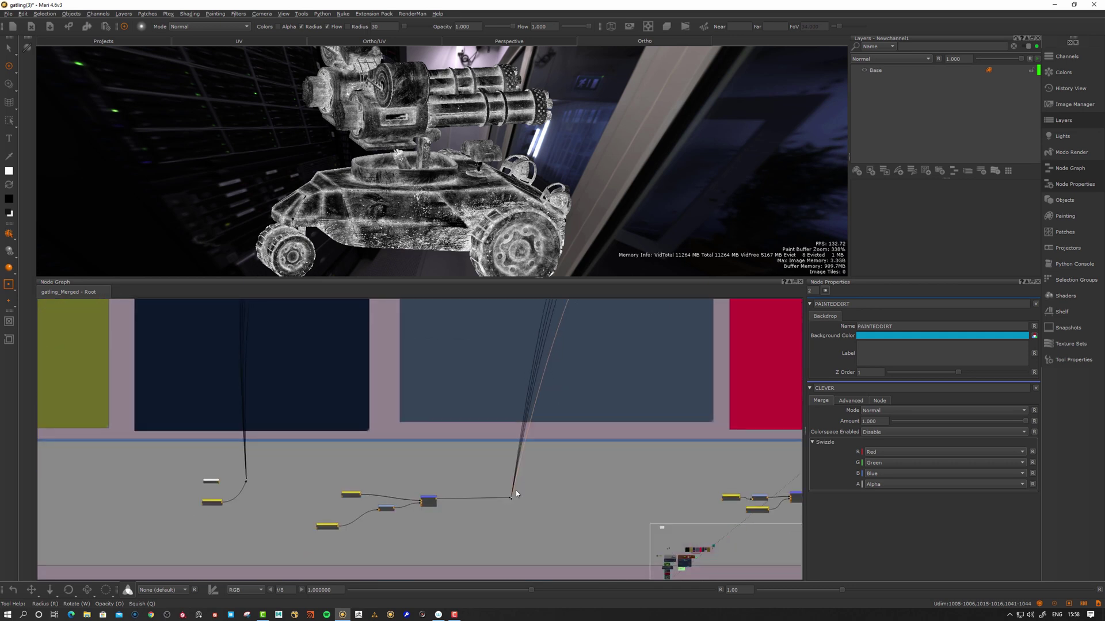
middle_click_drag(368, 541, 411, 469)
scroll(410, 469, "up", 3)
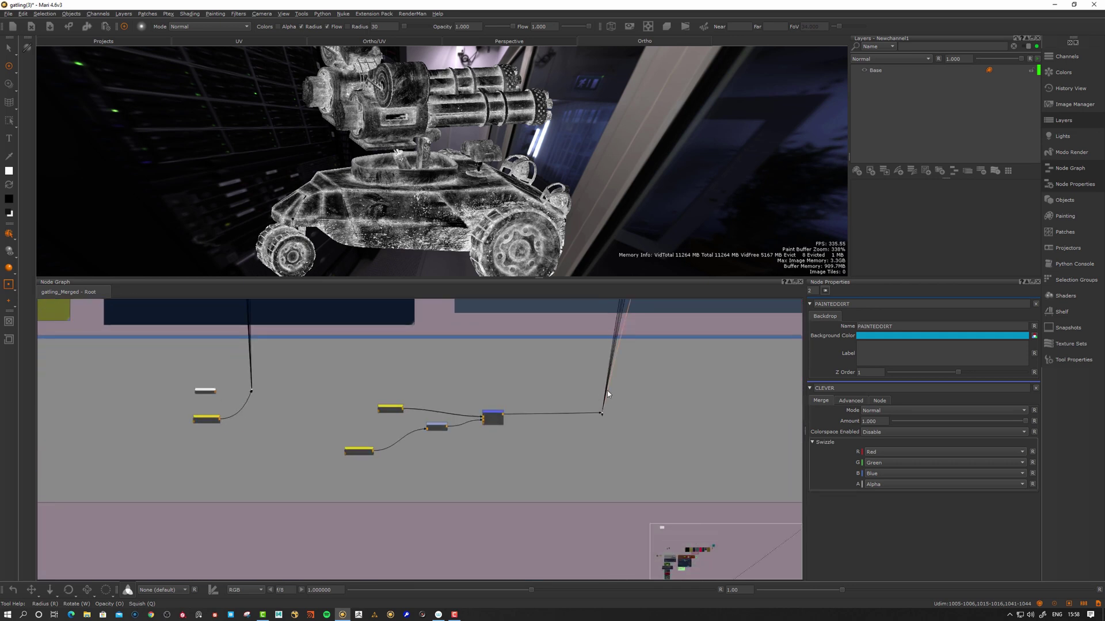
middle_click_drag(635, 304, 597, 485)
middle_click_drag(627, 363, 557, 521)
middle_click_drag(570, 368, 472, 525)
scroll(472, 529, "up", 2)
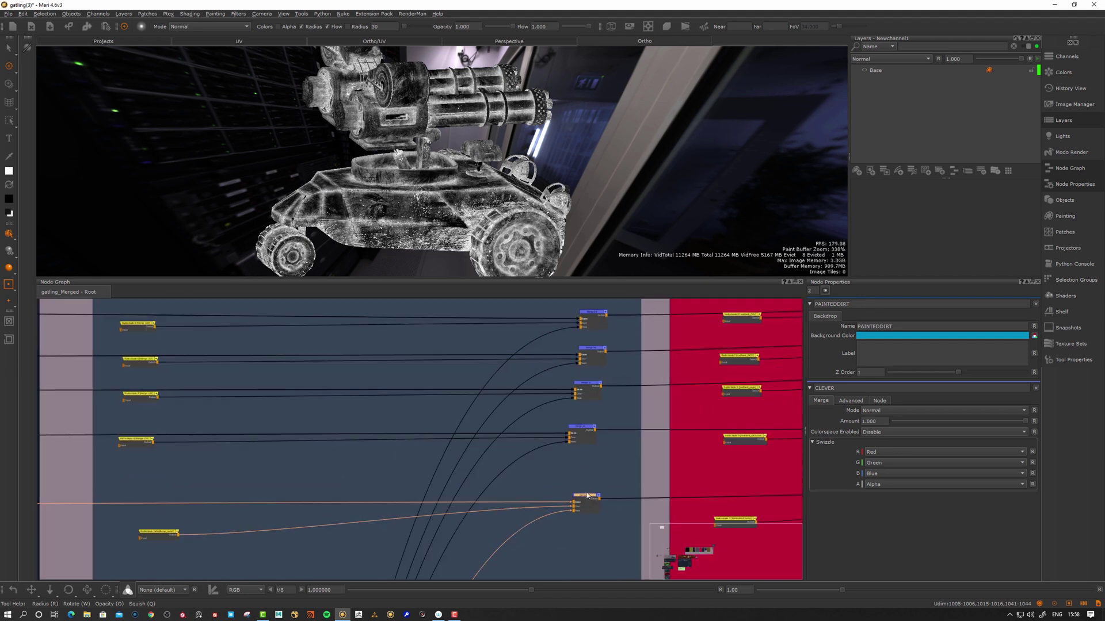
left_click(592, 391)
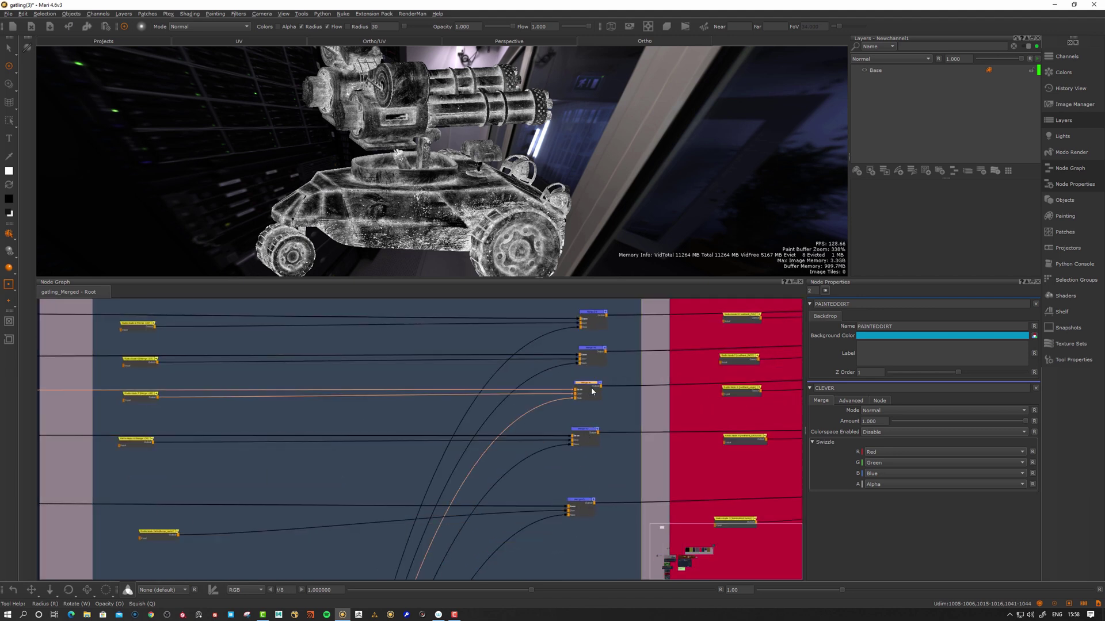
Step: Examine how the material backdrops connect to the masks backdrop, continuing past MyawsomeNodes to the separate merge nodes
scroll(537, 489, "down", 3)
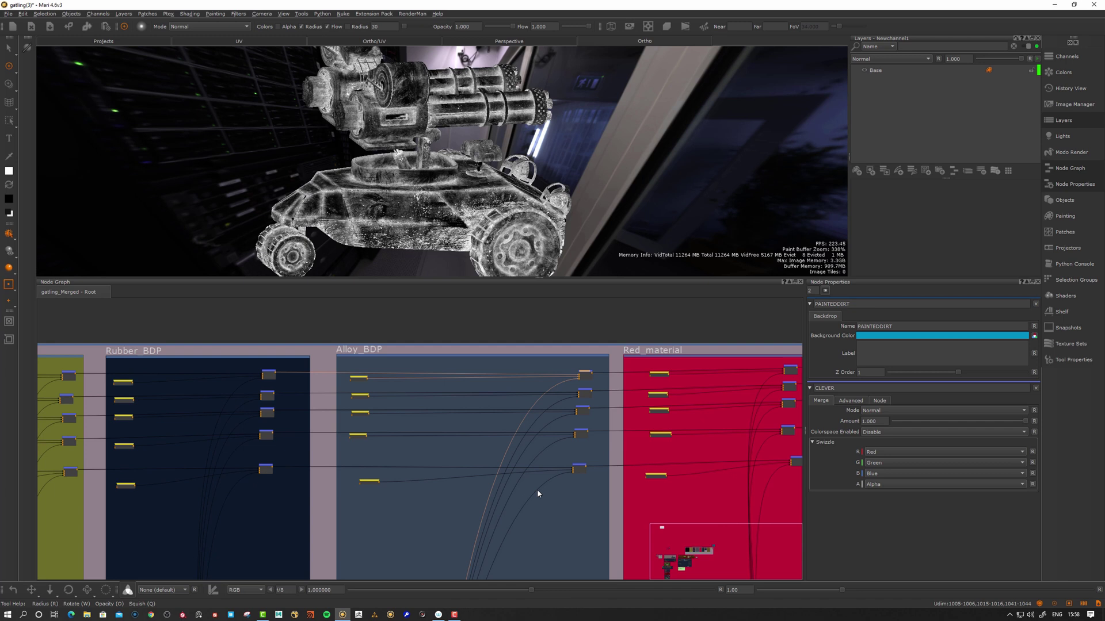
scroll(525, 489, "down", 5)
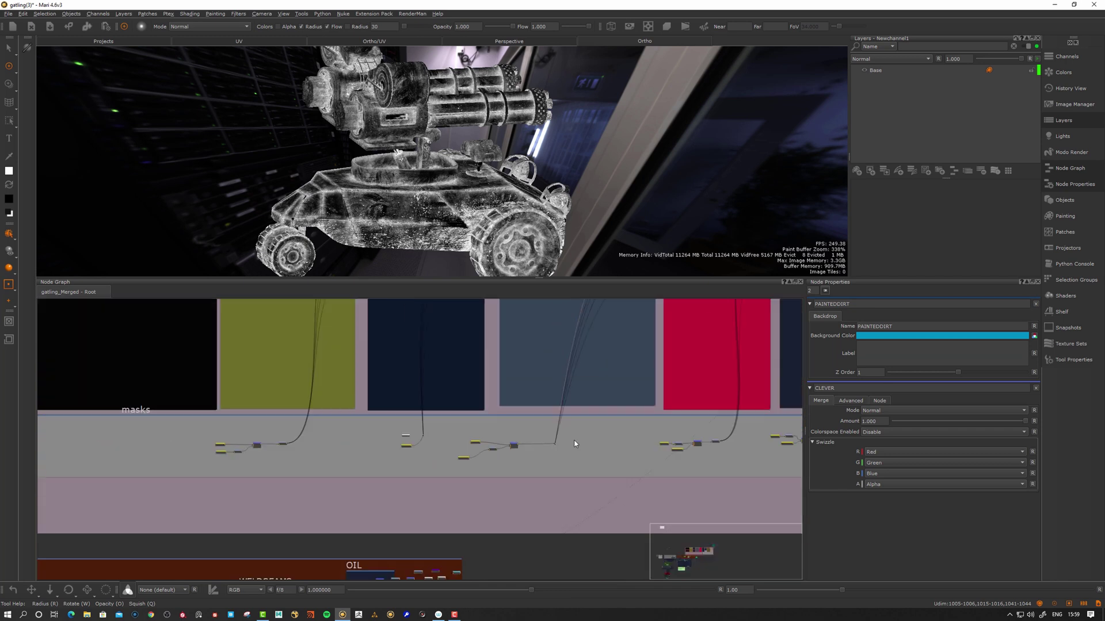
middle_click_drag(454, 479, 536, 492)
middle_click_drag(479, 442, 295, 456)
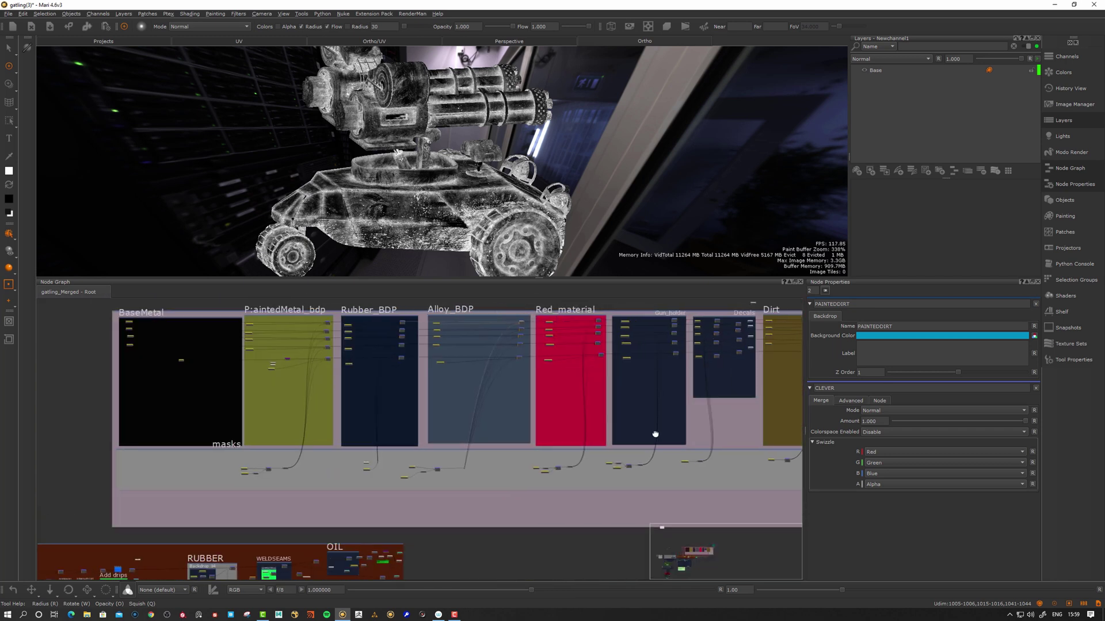
middle_click_drag(656, 434, 260, 342)
middle_click_drag(397, 445, 612, 456)
scroll(429, 388, "up", 6)
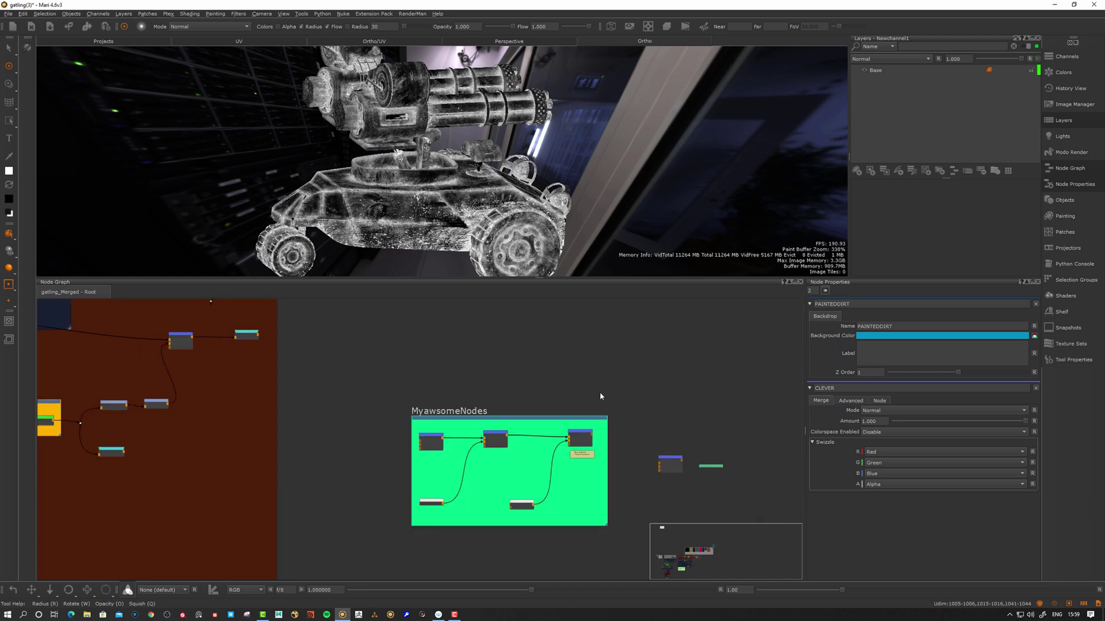
middle_click_drag(599, 395, 446, 414)
scroll(446, 414, "up", 1)
middle_click_drag(466, 369, 316, 393)
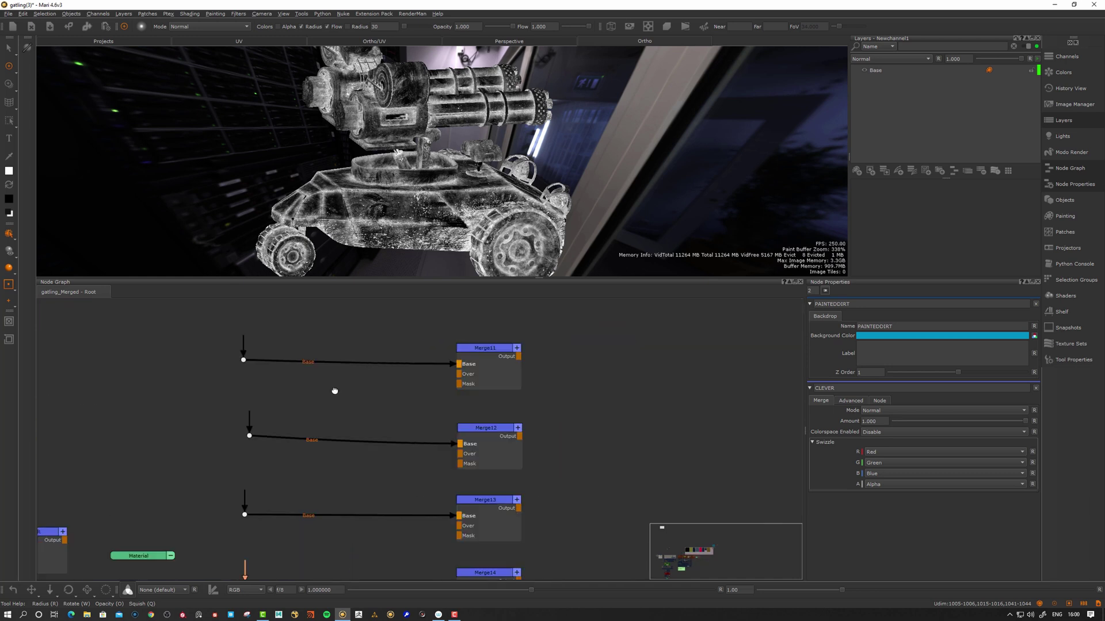
Step: Add a 2048 x 2048, 8bit (Byte) Paint node below the column of four merge nodes
scroll(357, 395, "down", 3)
middle_click_drag(398, 407, 432, 320)
middle_click_drag(336, 533, 349, 520)
middle_click_drag(516, 440, 515, 484)
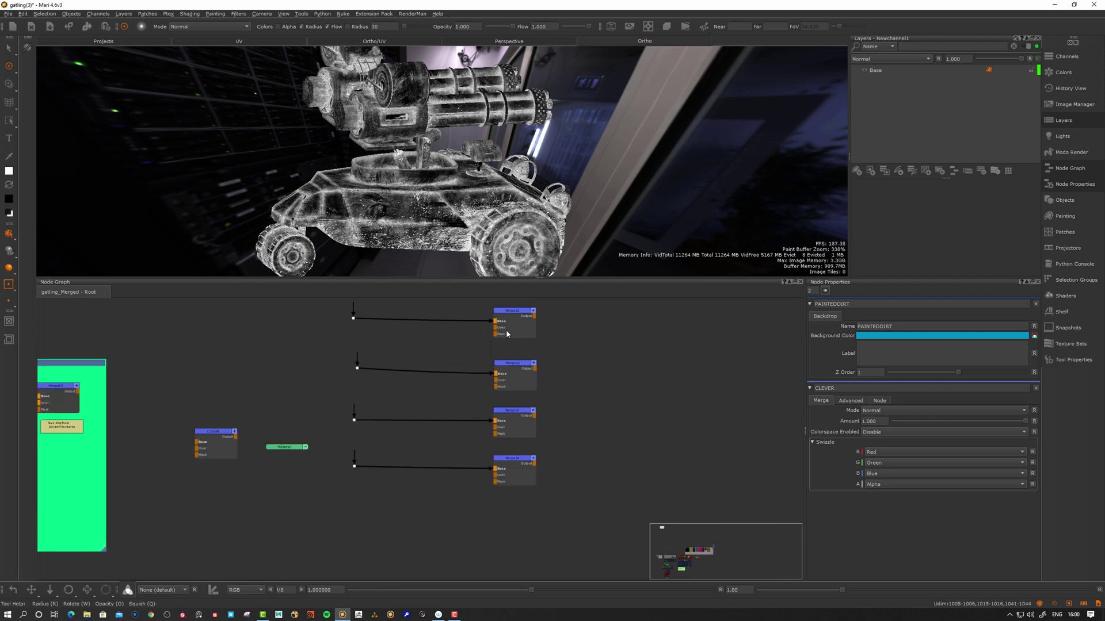
middle_click_drag(505, 330, 498, 389)
middle_click_drag(409, 440, 456, 343)
key("Tab")
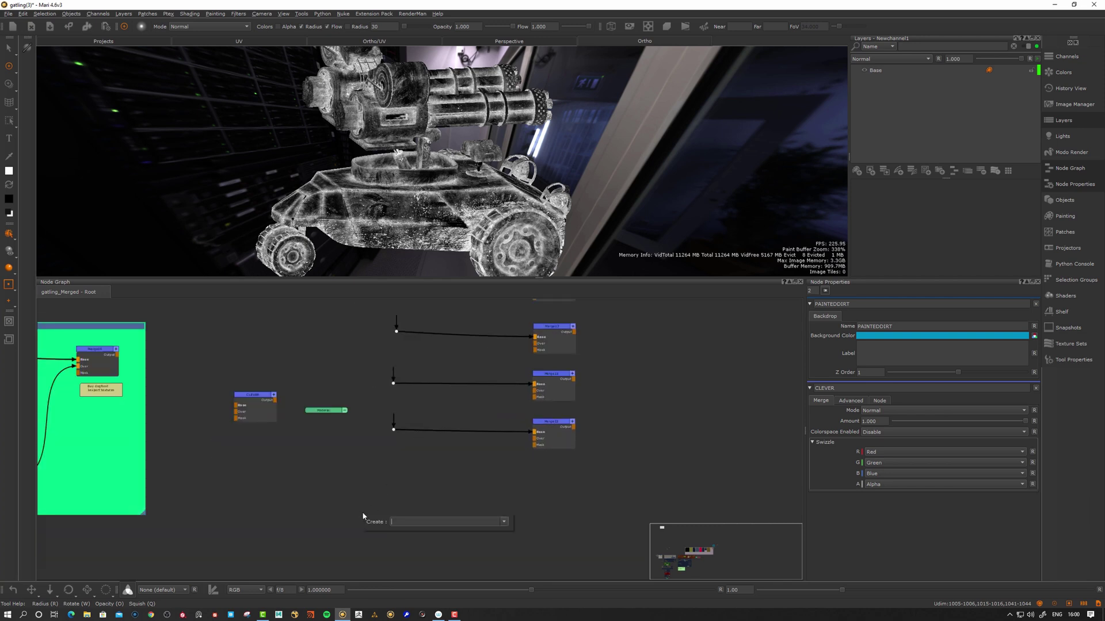
left_click(372, 490)
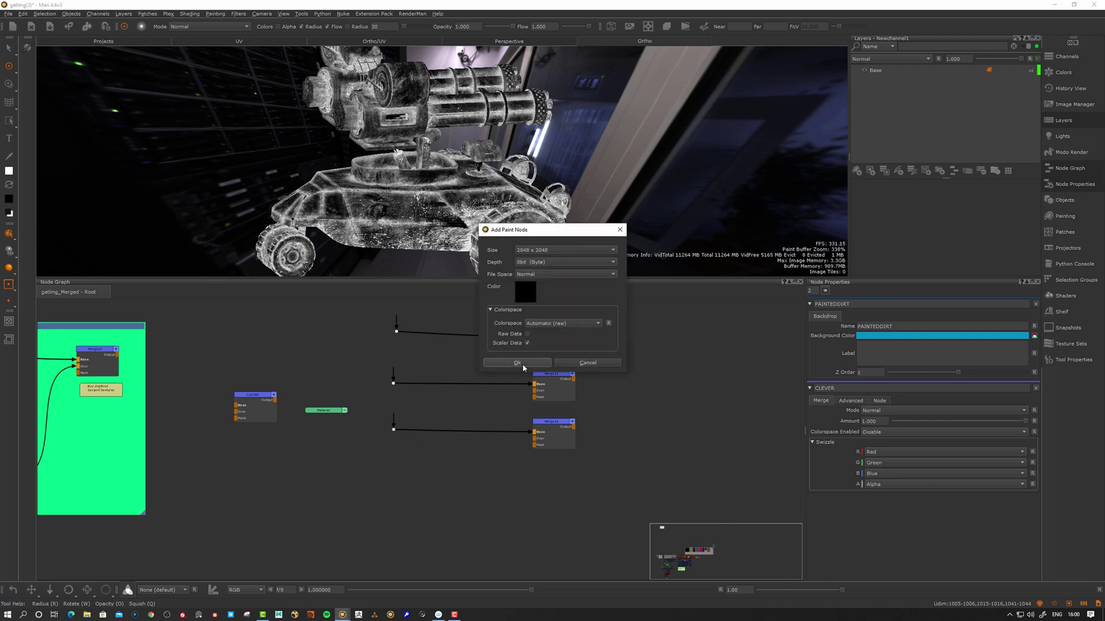
left_click(517, 363)
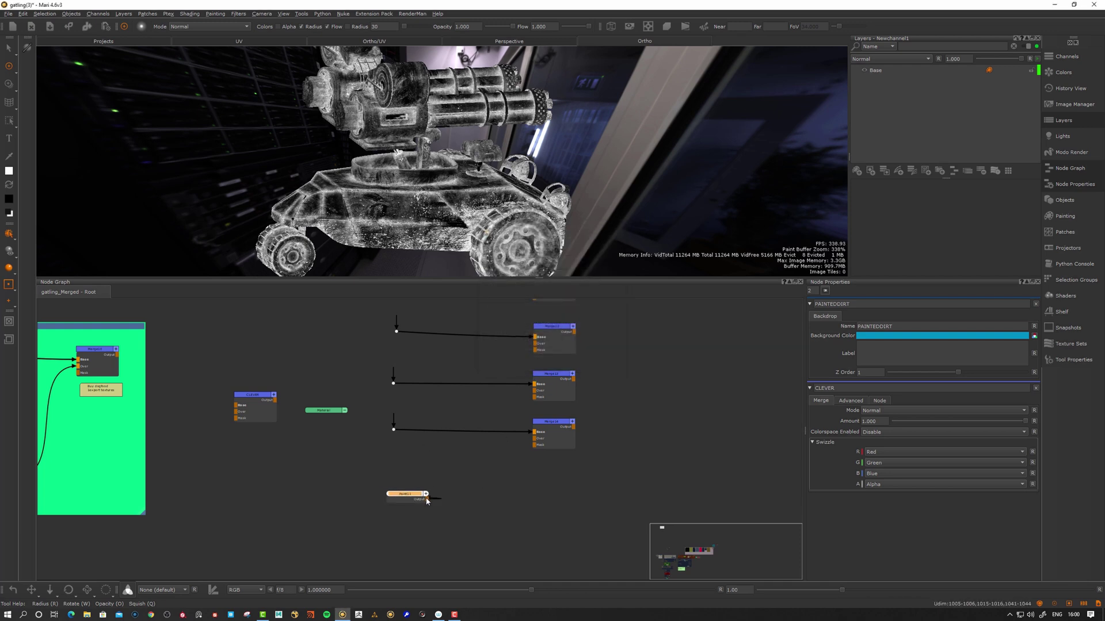
Step: Connect the new Paint node's output to the Mask input of each of the four merge nodes
left_click_drag(538, 451, 536, 447)
mouse_move(427, 500)
left_mouse_down()
mouse_move(547, 424)
mouse_move(544, 396)
left_mouse_up()
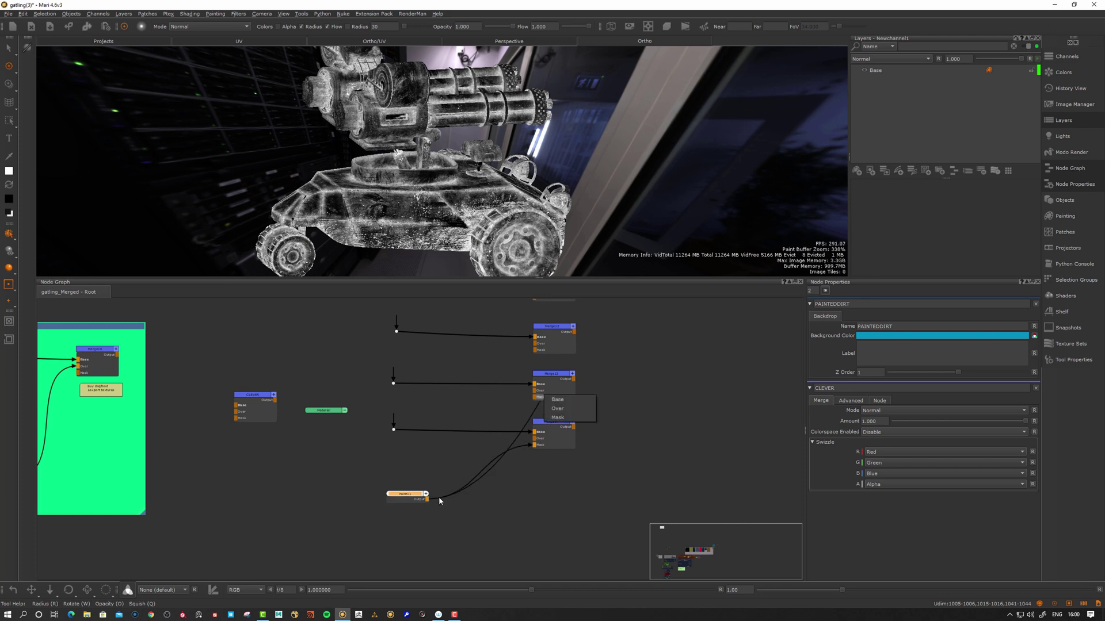
left_click(549, 422)
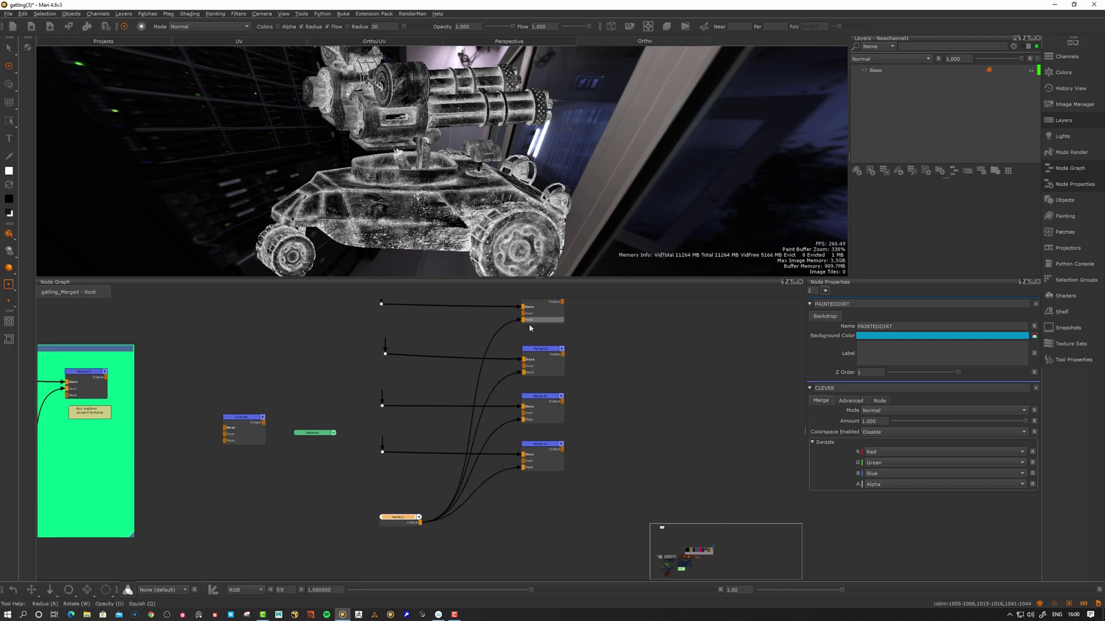
middle_click_drag(563, 334, 553, 375)
left_click(539, 337)
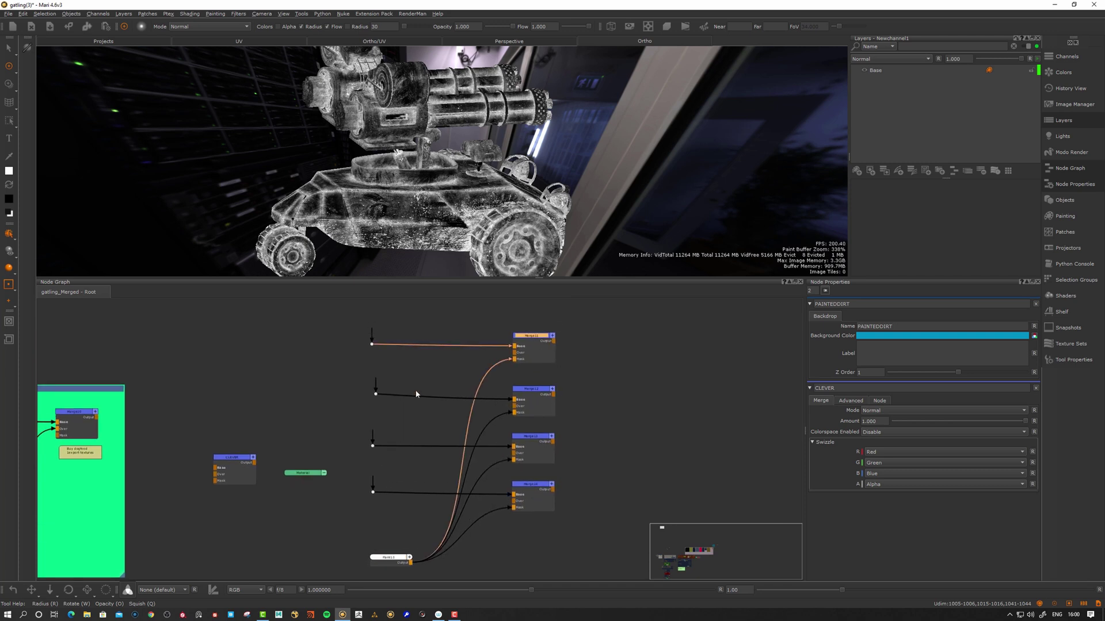
Step: Move the Paint node far below the four merge nodes, keeping its mask connections
scroll(488, 503, "down", 7)
middle_click_drag(466, 543, 482, 447)
scroll(481, 447, "up", 4)
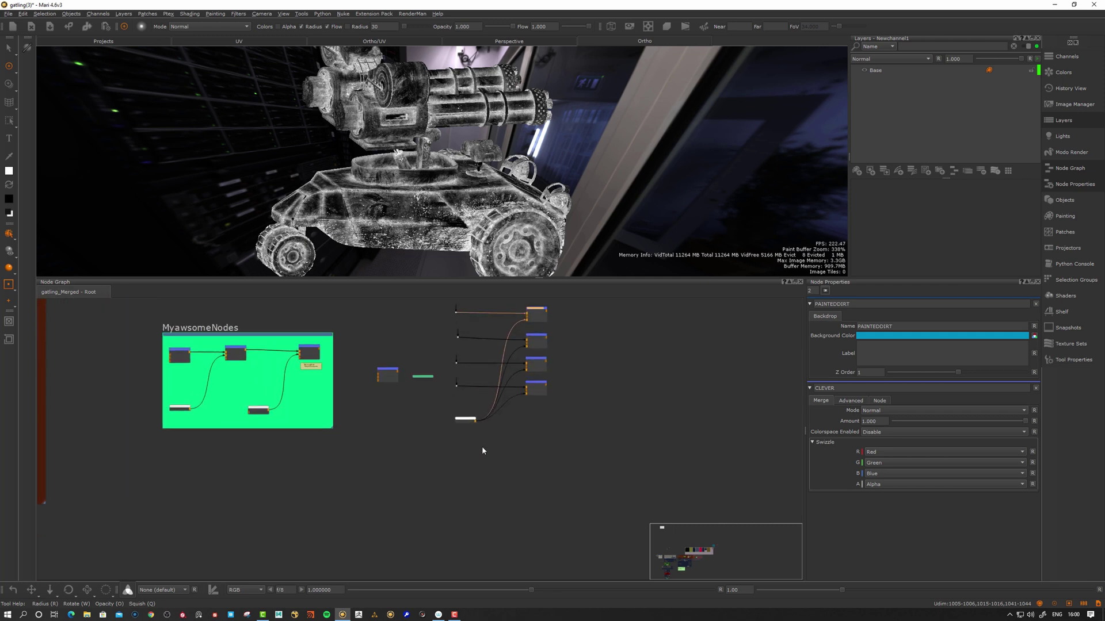
left_click_drag(458, 415, 460, 572)
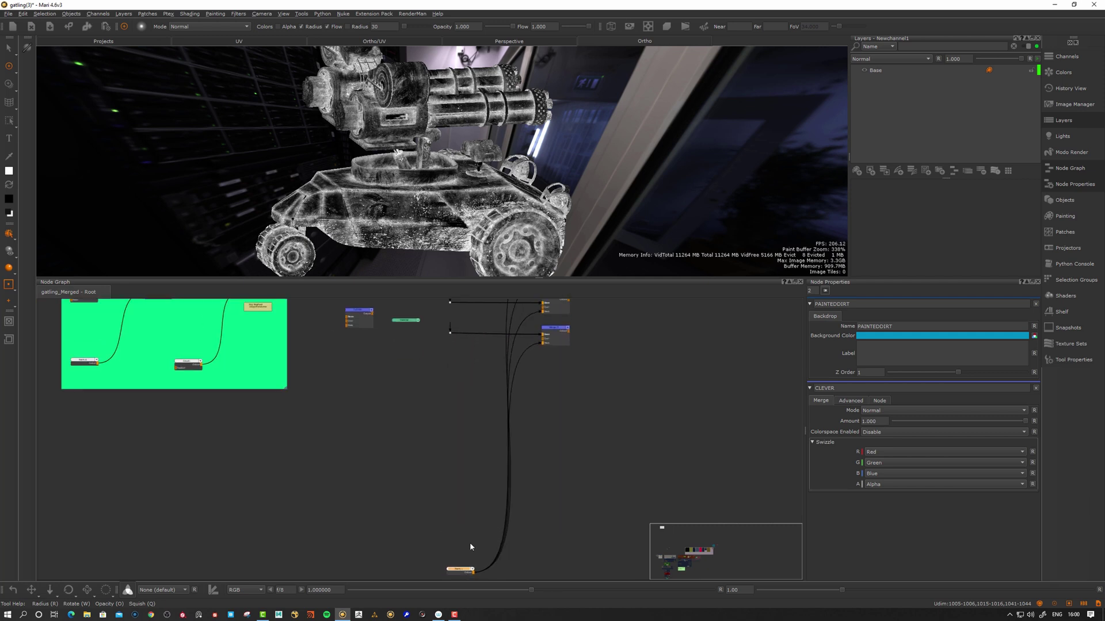
mouse_move(575, 418)
middle_mouse_down()
mouse_move(564, 481)
mouse_move(573, 462)
middle_mouse_up()
scroll(564, 482, "down", 1)
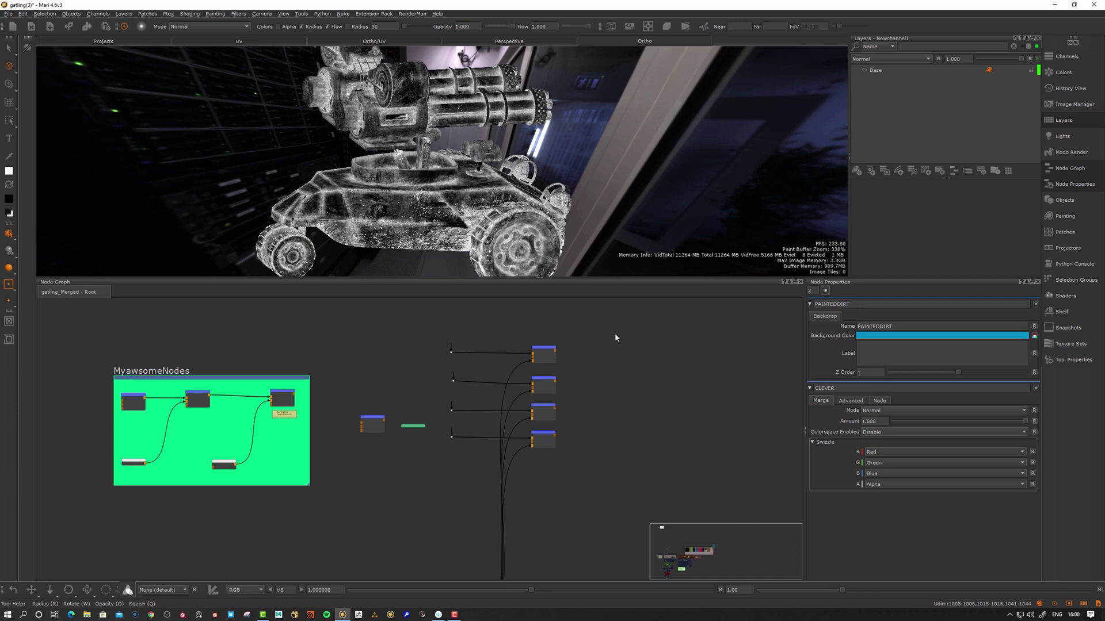
Step: Create a backdrop around the four merge nodes and their dots, and enlarge it slightly at its lower-right corner
left_click_drag(623, 307, 439, 482)
key("Tab")
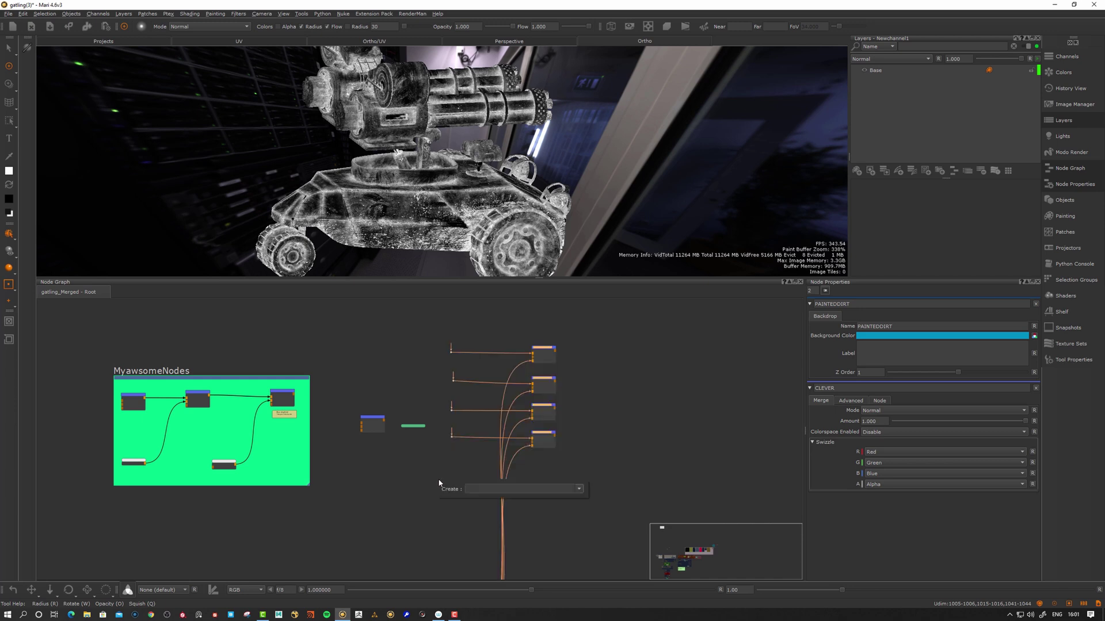
type("back")
key("Return")
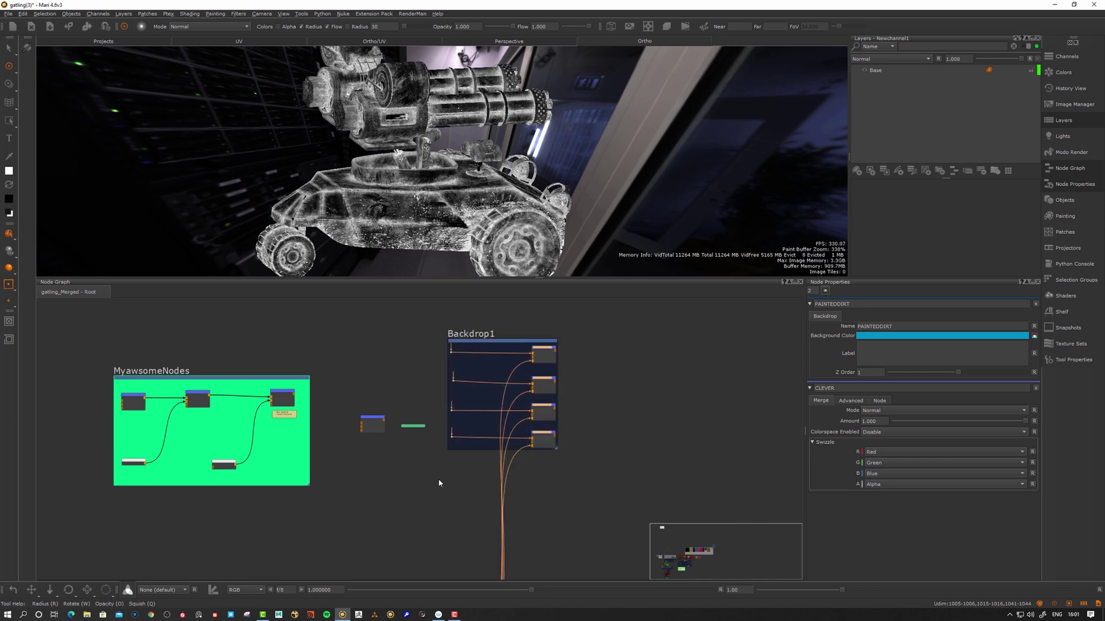
left_click(583, 472)
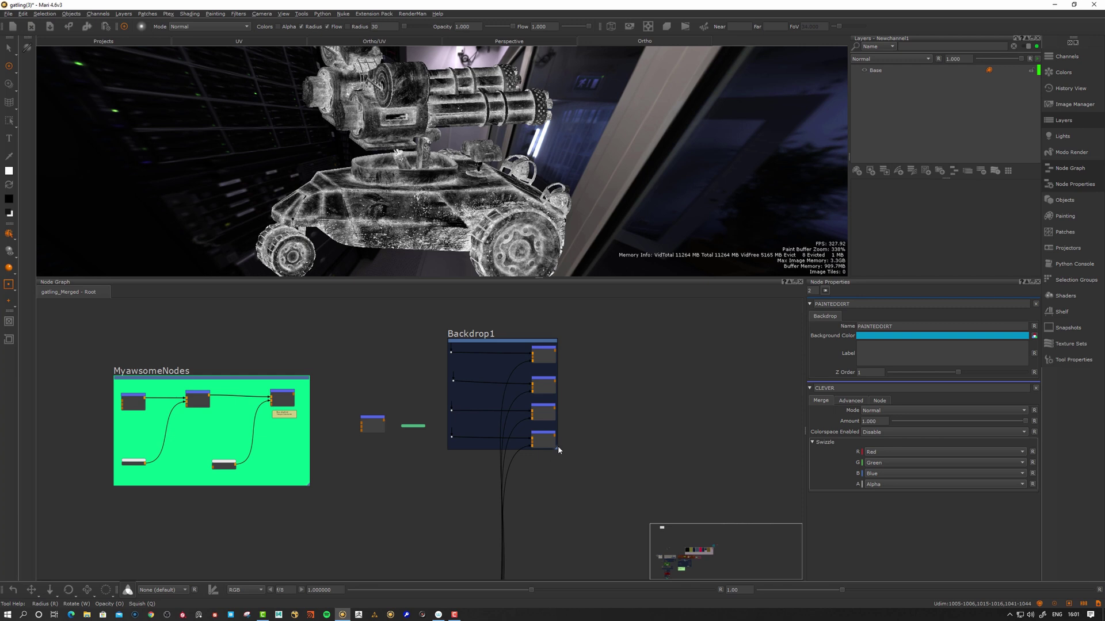
left_click_drag(556, 448, 568, 472)
left_click(574, 478)
Step: Connect the distant Paint11 output to the Mask input of Merge14 inside the new backdrop
middle_click_drag(530, 425, 551, 266)
scroll(546, 506, "up", 2)
scroll(450, 471, "up", 2)
left_click_drag(404, 447, 377, 437)
mouse_move(496, 408)
middle_mouse_down()
mouse_move(511, 489)
mouse_move(512, 420)
middle_mouse_up()
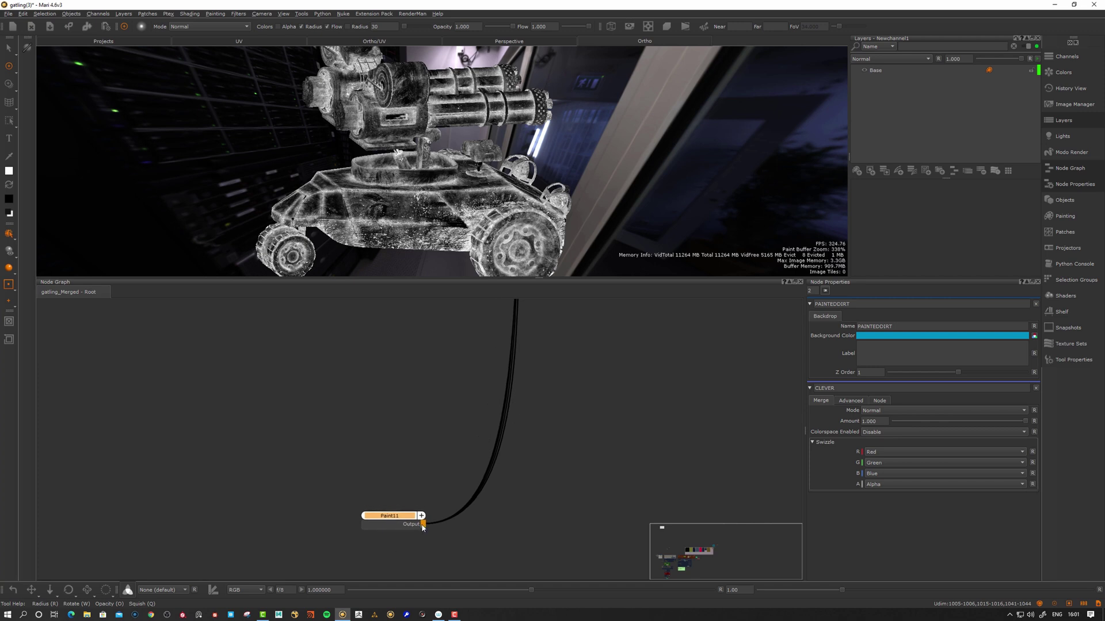
mouse_move(423, 528)
left_mouse_down()
mouse_move(714, 406)
mouse_move(587, 352)
mouse_move(570, 235)
mouse_move(612, 348)
left_mouse_up()
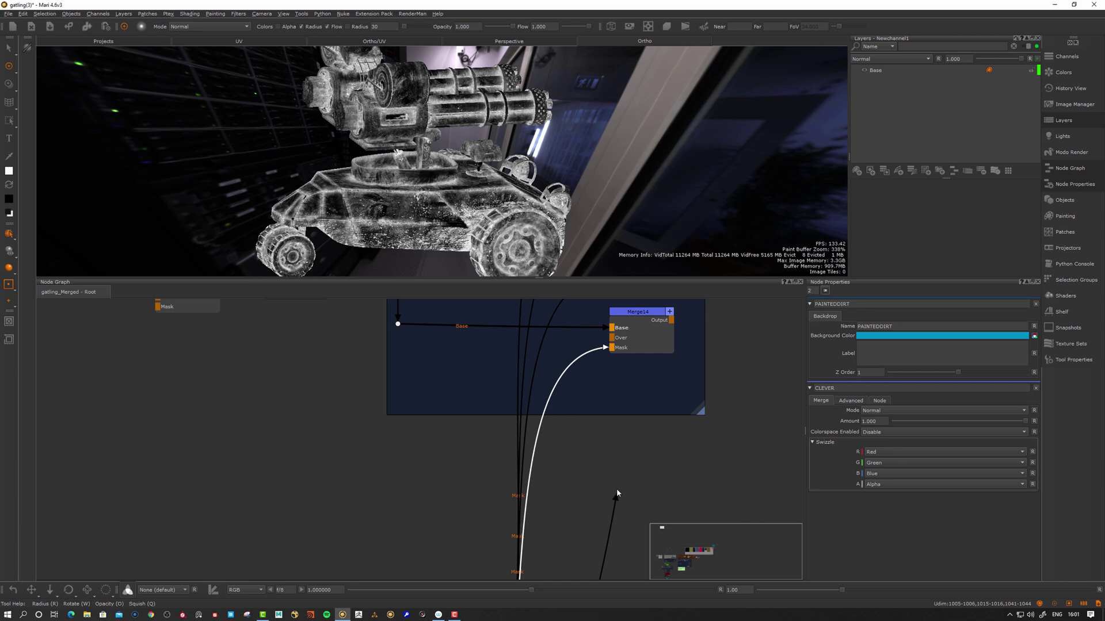
Step: Return to the Paint11 node, move it slightly left and down, and clear the selection
middle_click_drag(616, 493, 622, 336)
scroll(596, 462, "down", 3)
middle_click_drag(594, 463, 600, 382)
scroll(589, 468, "up", 1)
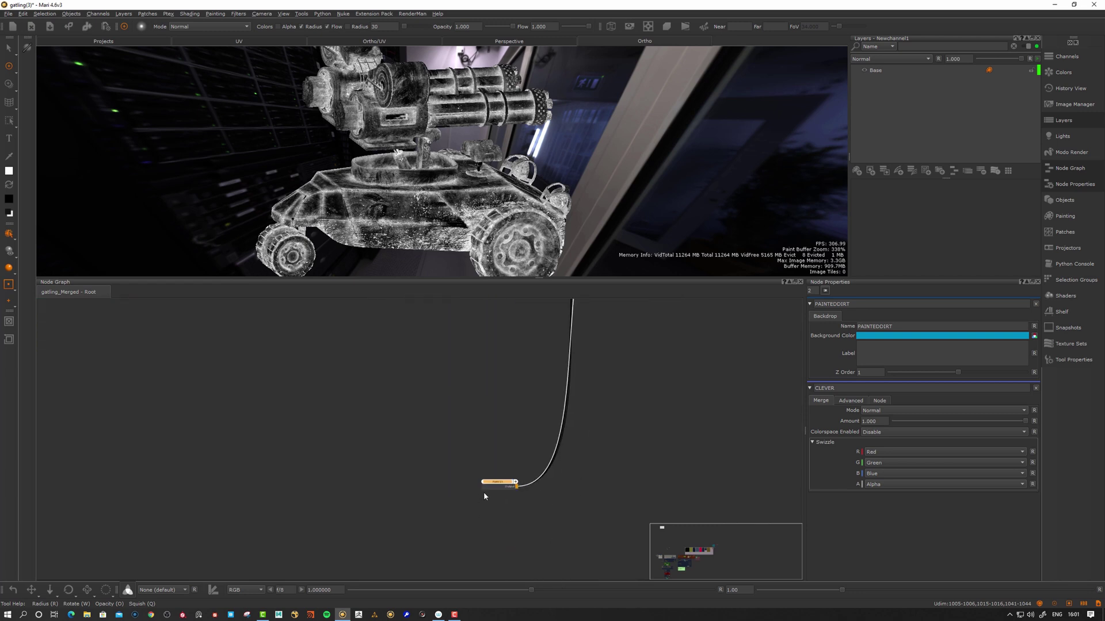
left_click_drag(492, 488, 471, 496)
left_click(587, 496)
Step: Add two Merge nodes below Paint11 and connect its output to the Mask input of both
middle_click_drag(587, 495, 525, 437)
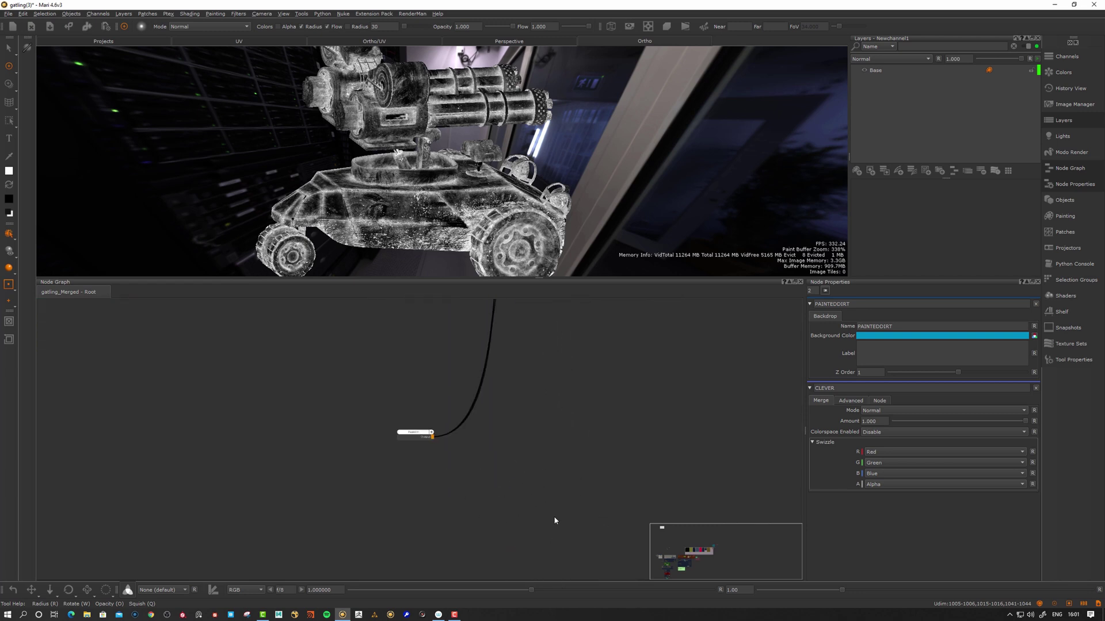
middle_click_drag(555, 520, 523, 433)
key("m")
key("m")
left_click_drag(560, 516, 533, 491)
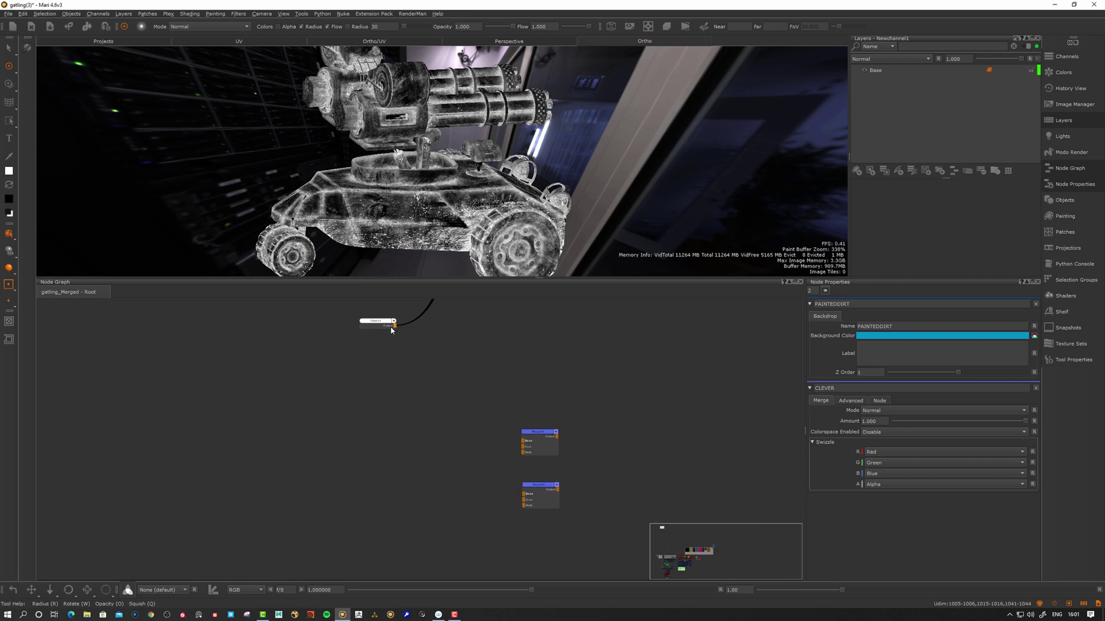
left_click_drag(394, 326, 523, 506)
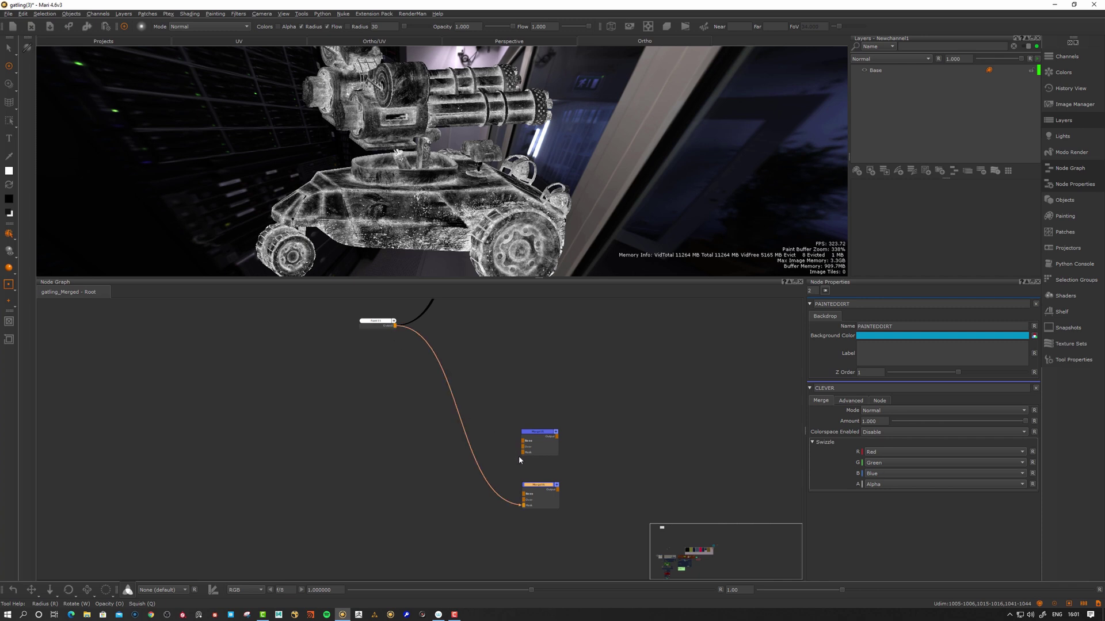
mouse_move(522, 452)
left_mouse_down()
mouse_move(499, 451)
mouse_move(395, 325)
left_mouse_up()
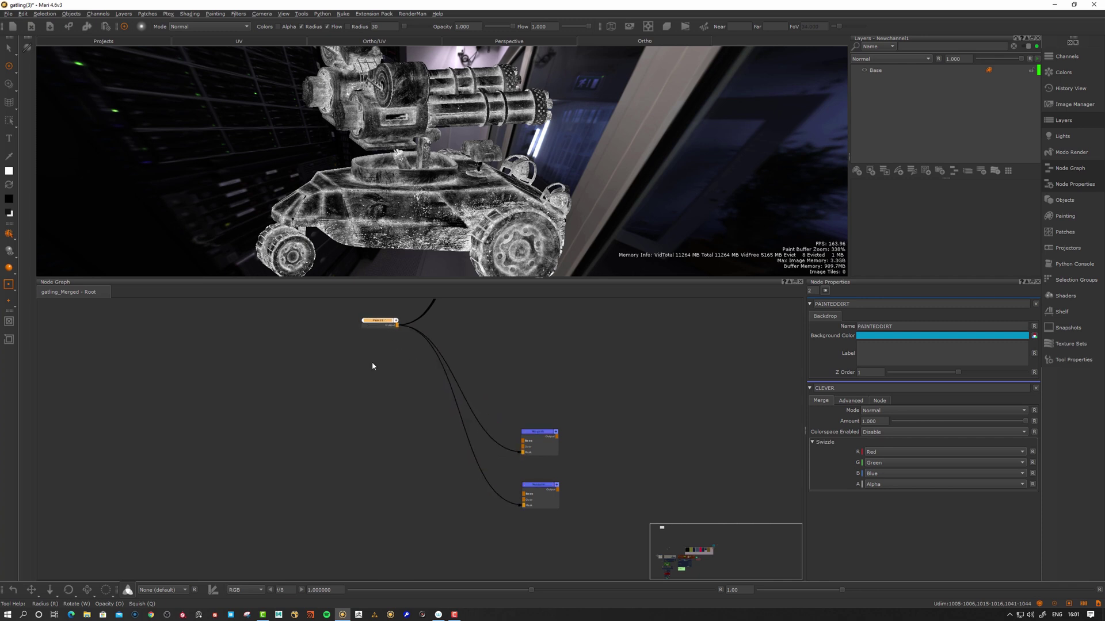
Step: Examine the mask connections running from Paint11 to the distant merges above and the two Merge nodes below
middle_click_drag(371, 361, 357, 456)
scroll(392, 443, "down", 7)
scroll(441, 446, "up", 6)
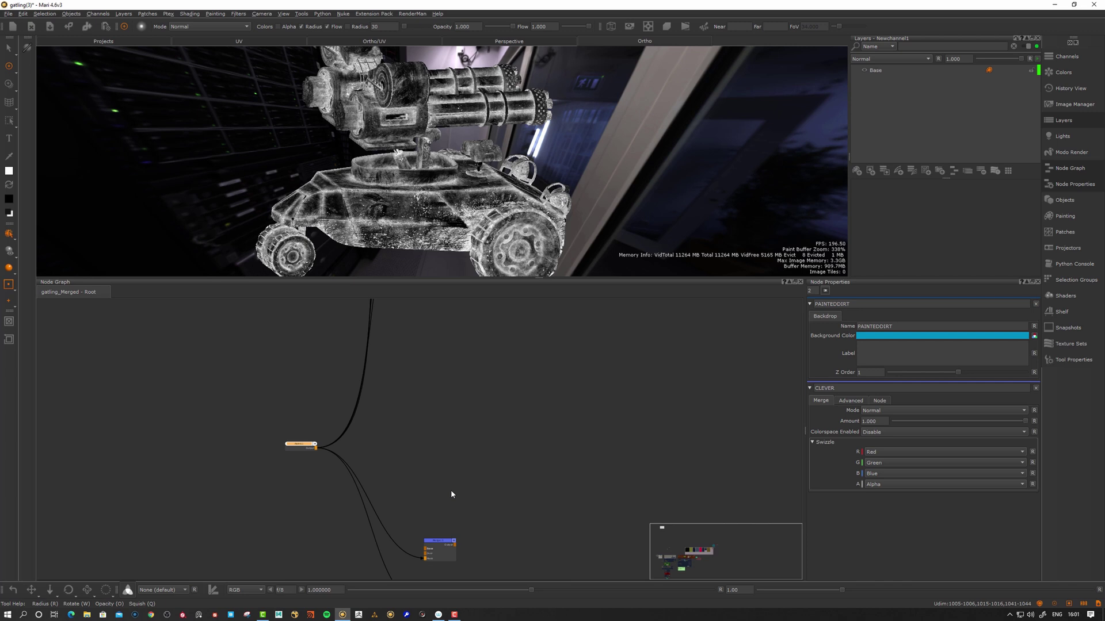
middle_click_drag(450, 490, 487, 422)
left_click_drag(483, 475, 488, 468)
left_click_drag(473, 521, 476, 503)
mouse_move(345, 435)
middle_mouse_down()
mouse_move(395, 519)
mouse_move(404, 513)
middle_mouse_up()
left_click_drag(399, 454, 412, 432)
mouse_move(368, 378)
middle_mouse_down()
mouse_move(370, 403)
mouse_move(366, 384)
middle_mouse_up()
Step: Add a black 2048 x 2048, 8bit Paint node just above Paint11
scroll(371, 403, "up", 2)
left_click(391, 410)
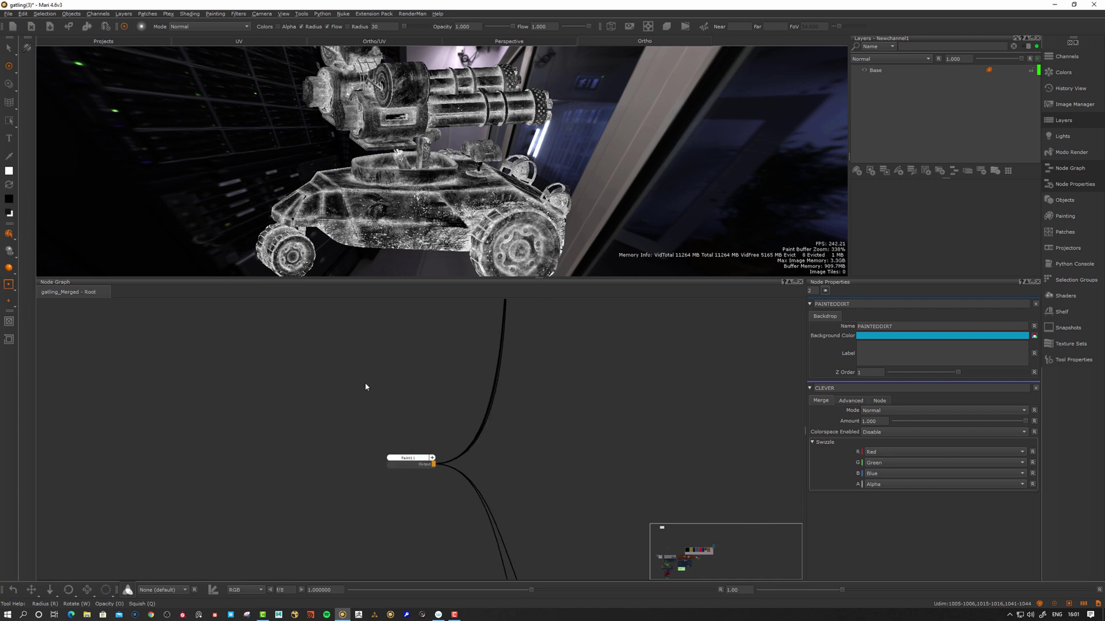
key("p")
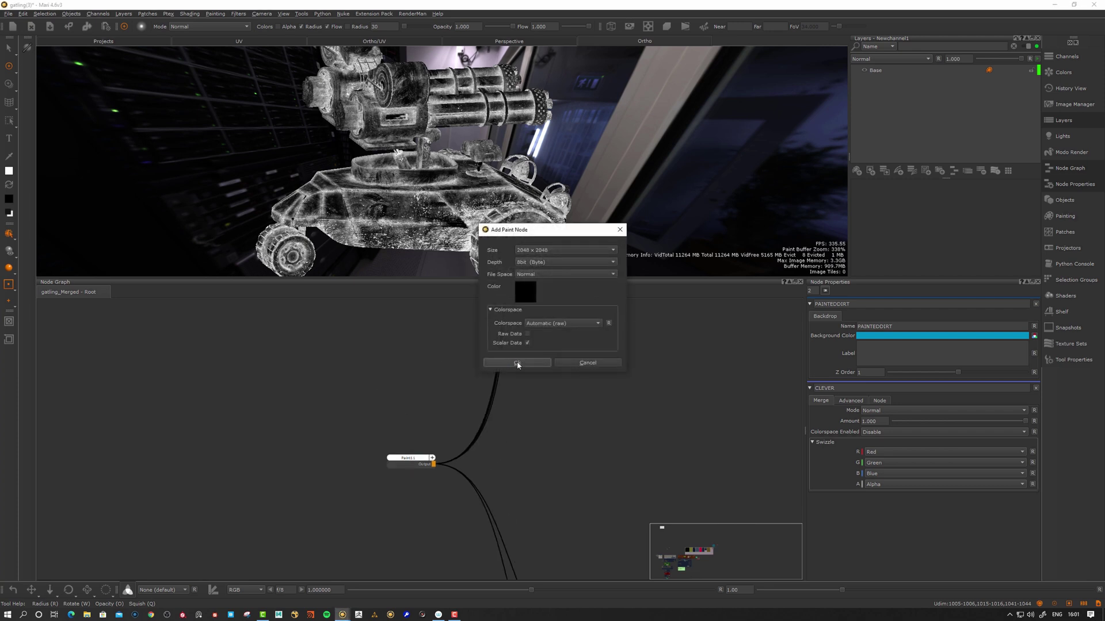
left_click(517, 363)
left_click(414, 431)
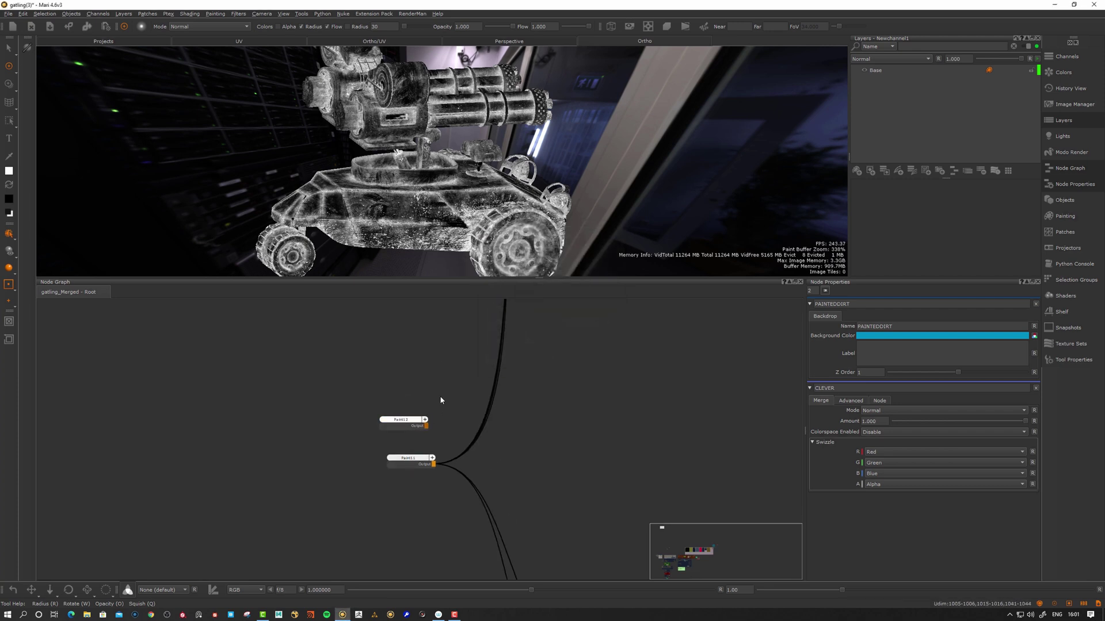
Step: Reroute Paint11's mask connections to the new Paint node through a single Dot, and place that node level with the Dot
mouse_move(413, 425)
left_mouse_down()
mouse_move(452, 430)
mouse_move(503, 403)
mouse_move(493, 396)
mouse_move(492, 432)
mouse_move(433, 432)
mouse_move(494, 442)
mouse_move(430, 429)
mouse_move(450, 444)
left_mouse_up()
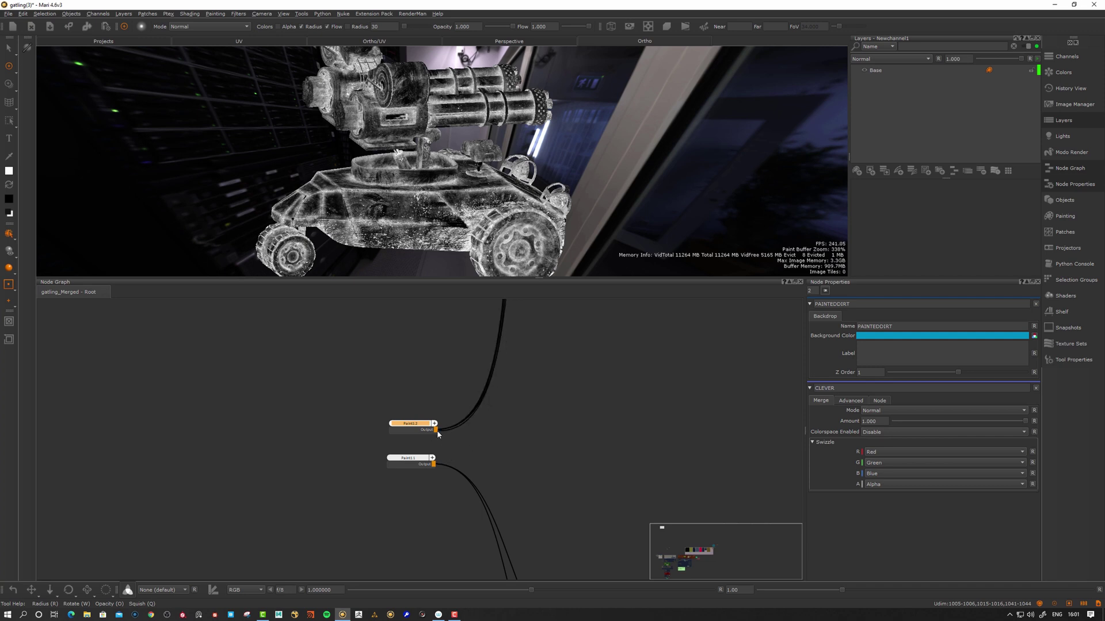
mouse_move(443, 440)
left_mouse_down()
mouse_move(463, 479)
mouse_move(428, 423)
mouse_move(326, 424)
left_mouse_up()
key("period")
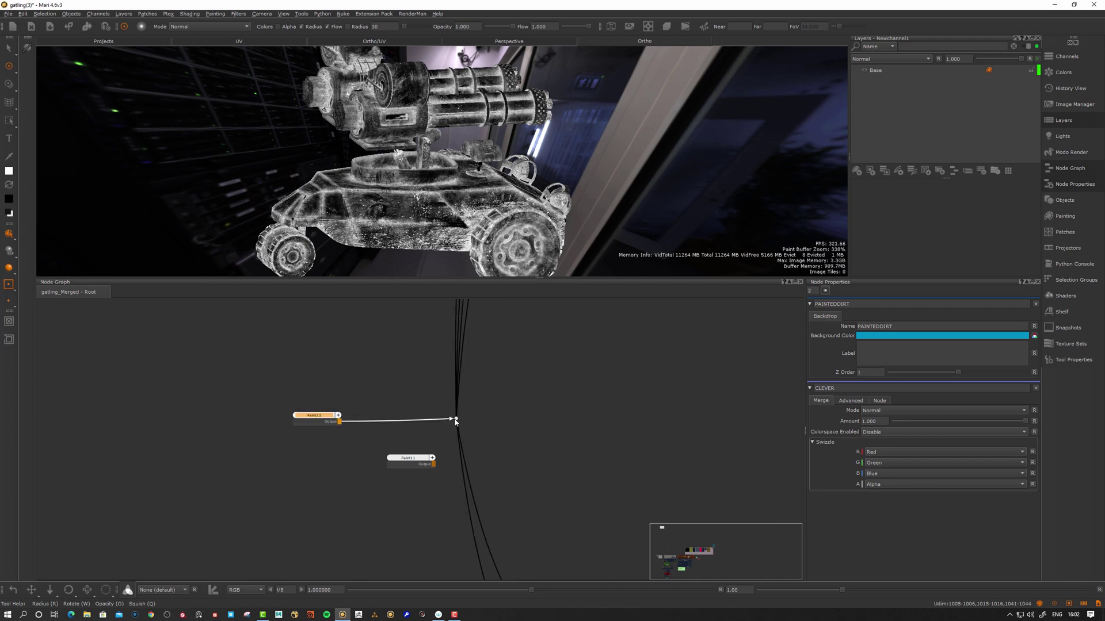
left_click_drag(455, 420, 448, 424)
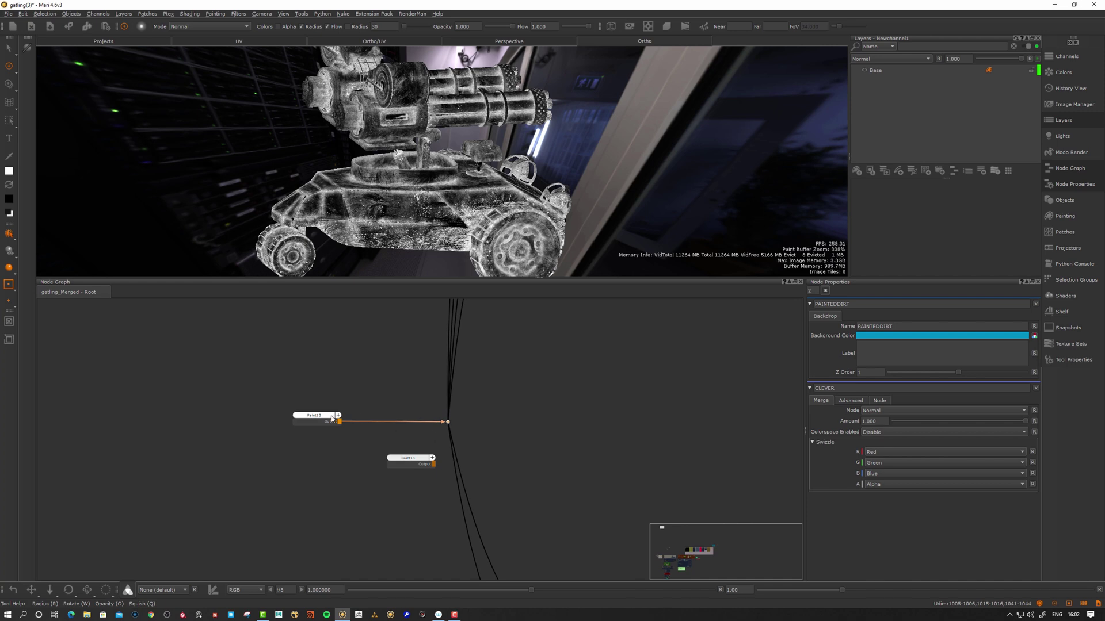
mouse_move(333, 419)
left_mouse_down()
mouse_move(425, 426)
mouse_move(332, 424)
left_mouse_up()
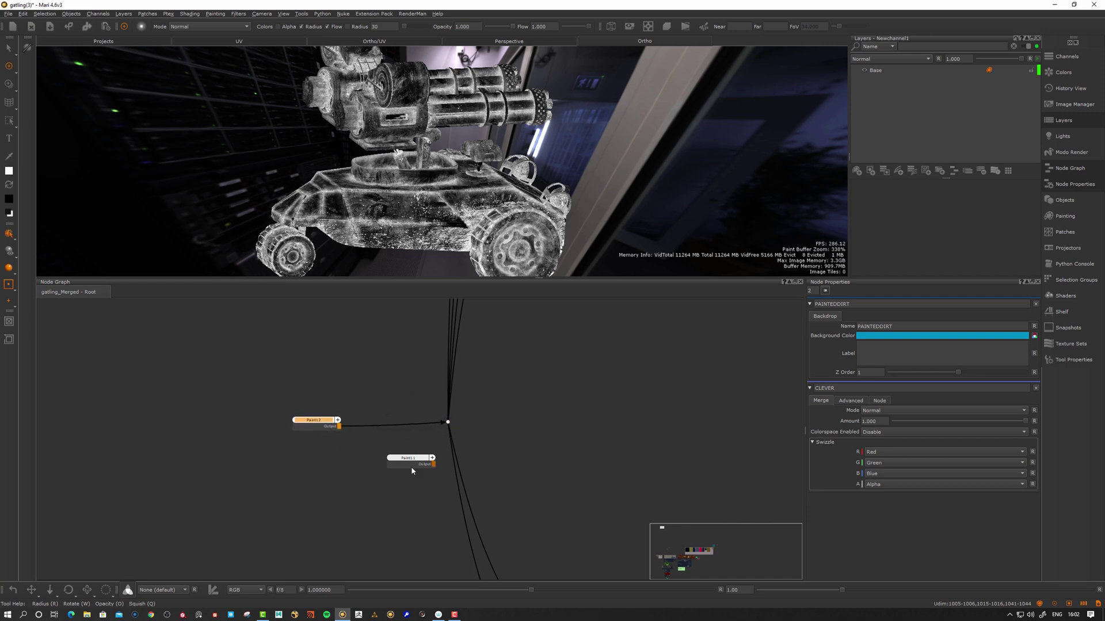
Step: Move Paint11 beneath the connected Paint node and add a Cloud node beside it
left_click_drag(411, 470, 318, 481)
left_click(373, 469)
key("Tab")
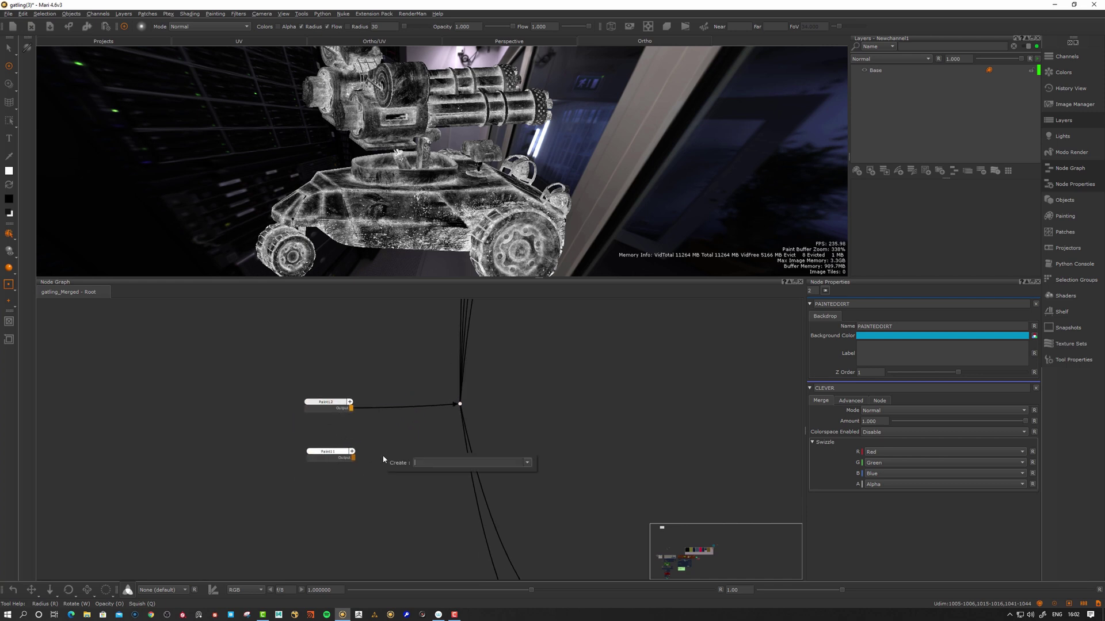
type("clo")
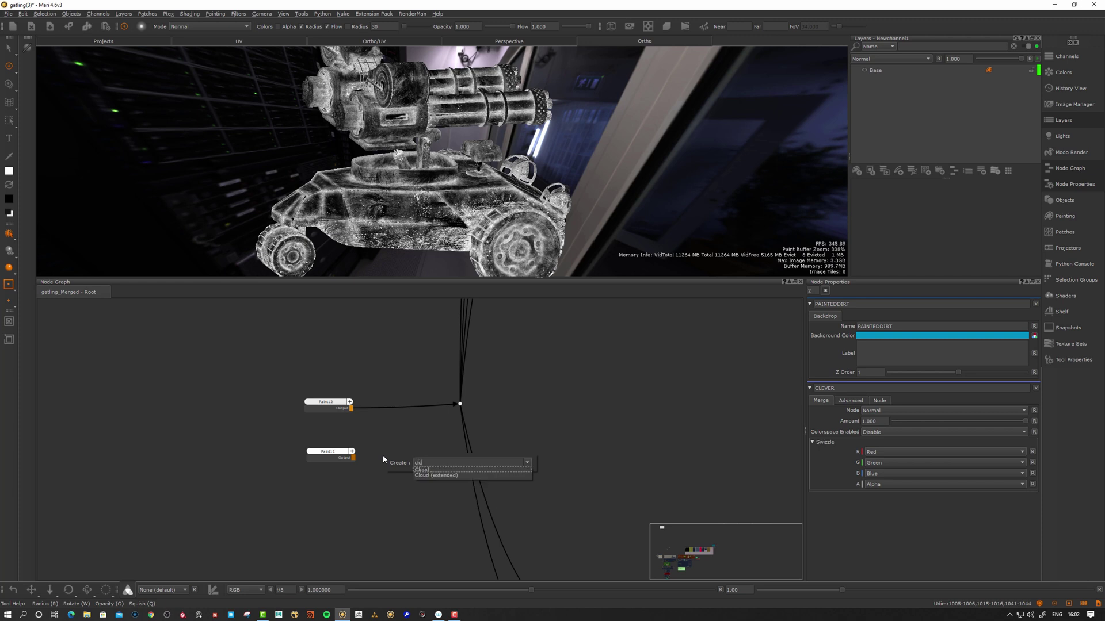
key("Return")
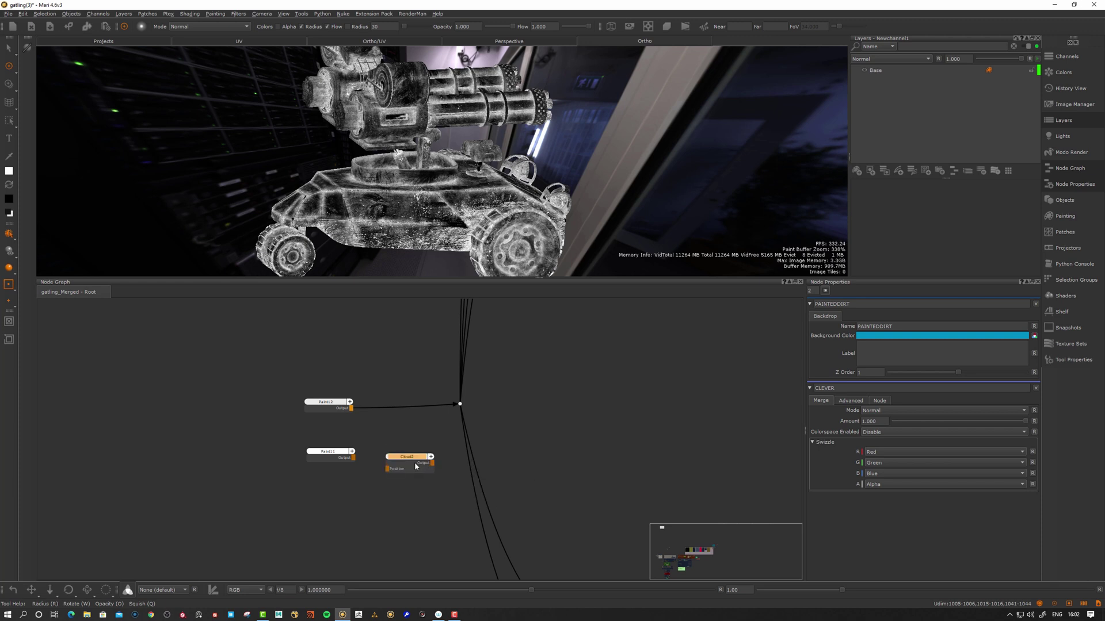
Step: Feed the Dot from the Cloud node instead of Paint12, moving both Paint nodes aside and the Cloud level with the Dot
mouse_move(416, 466)
left_mouse_down()
mouse_move(361, 504)
mouse_move(462, 404)
left_mouse_up()
left_click_drag(350, 506, 383, 438)
left_click_drag(327, 402, 183, 405)
left_click_drag(335, 457, 221, 449)
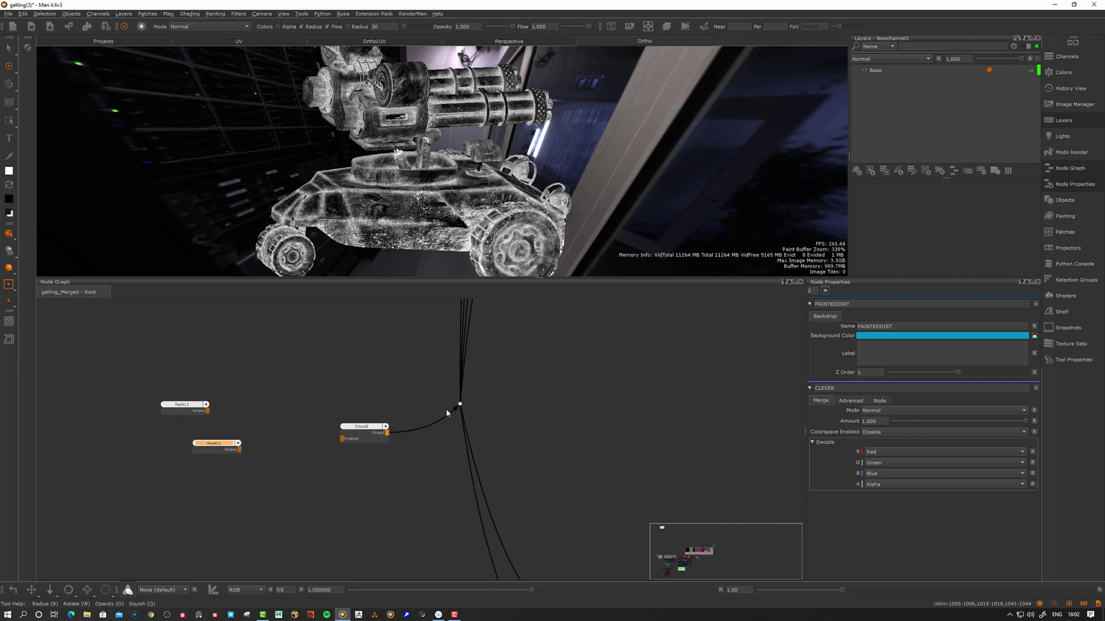
left_click_drag(378, 438, 356, 406)
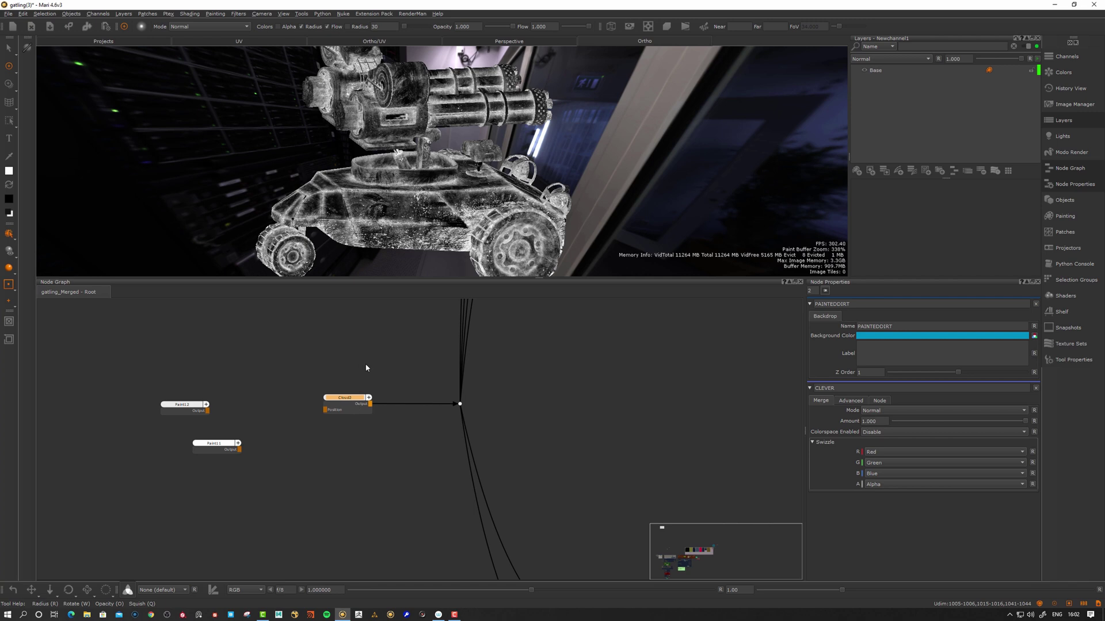
Step: Examine how the Cloud's single Dot feeds the masks of the Backdrop1 merges and the two merges below
scroll(367, 367, "down", 6)
middle_click_drag(368, 368, 376, 485)
middle_click_drag(448, 564, 468, 440)
scroll(467, 441, "down", 1)
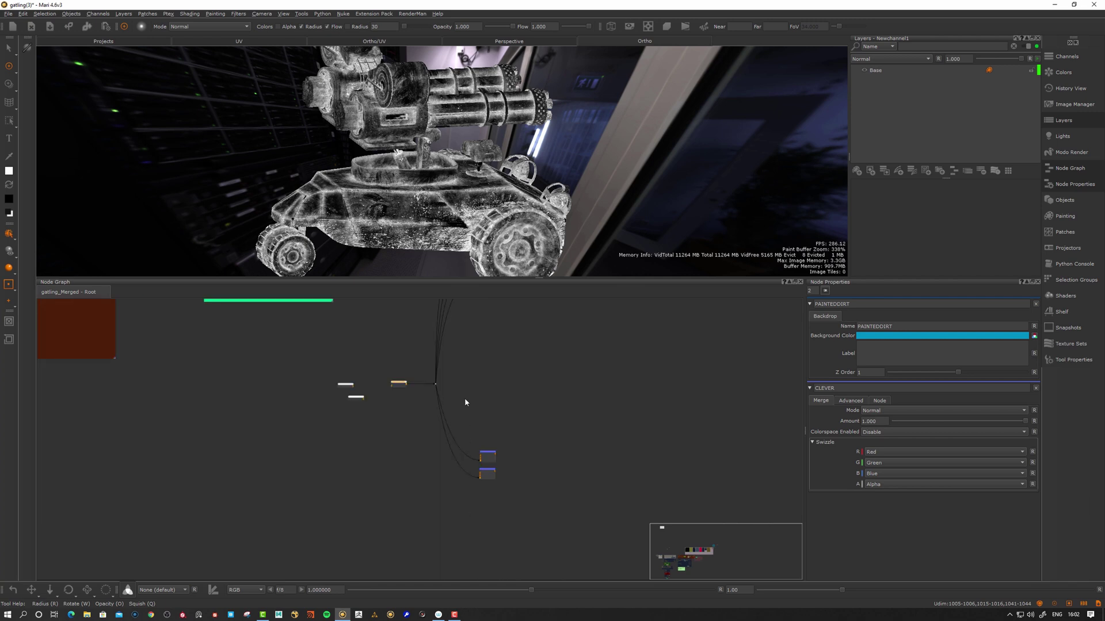
middle_click_drag(386, 374, 374, 483)
left_click_drag(383, 496, 370, 496)
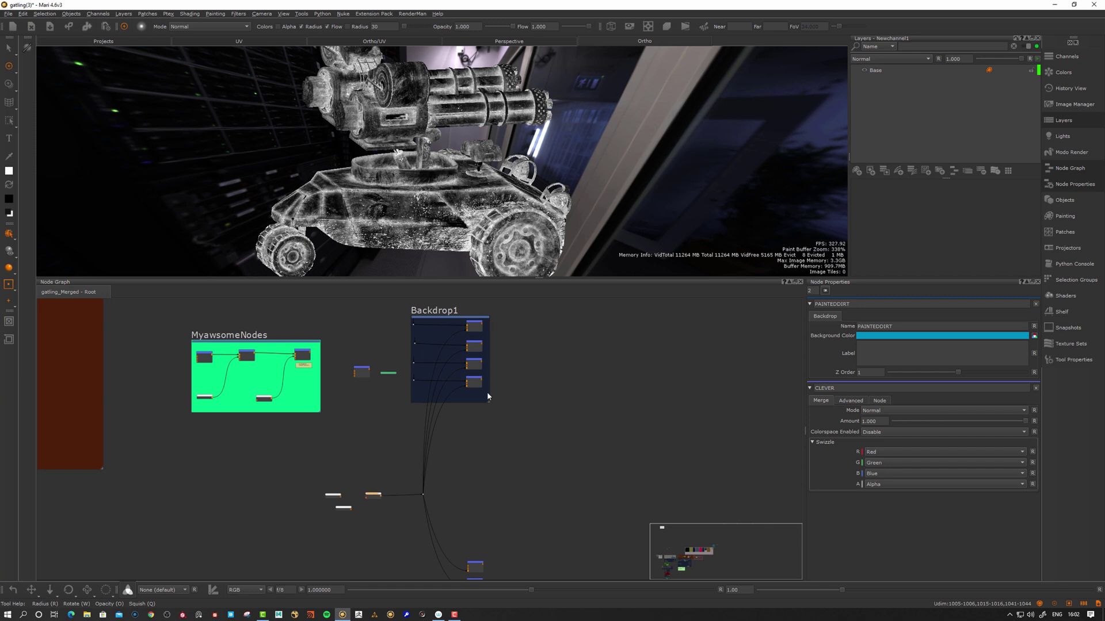
middle_click_drag(490, 508, 500, 480)
middle_click_drag(506, 370, 493, 471)
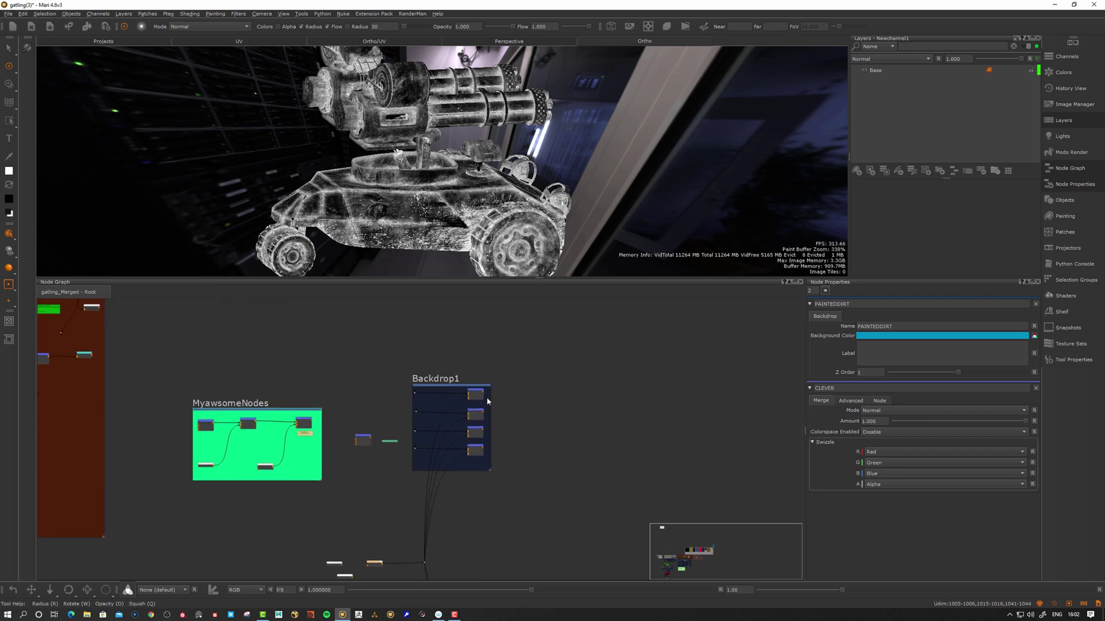
left_click(481, 395)
Step: Nudge the Cloud node and its Dot so the connection between them runs almost straight
middle_click_drag(341, 560, 362, 451)
scroll(360, 452, "up", 5)
mouse_move(446, 463)
left_mouse_down()
mouse_move(465, 453)
mouse_move(458, 460)
left_mouse_up()
left_click_drag(324, 440, 379, 509)
left_click_drag(476, 457, 468, 457)
mouse_move(587, 456)
left_mouse_down()
mouse_move(564, 458)
mouse_move(584, 452)
left_mouse_up()
mouse_move(457, 455)
left_mouse_down()
mouse_move(471, 451)
mouse_move(460, 445)
left_mouse_up()
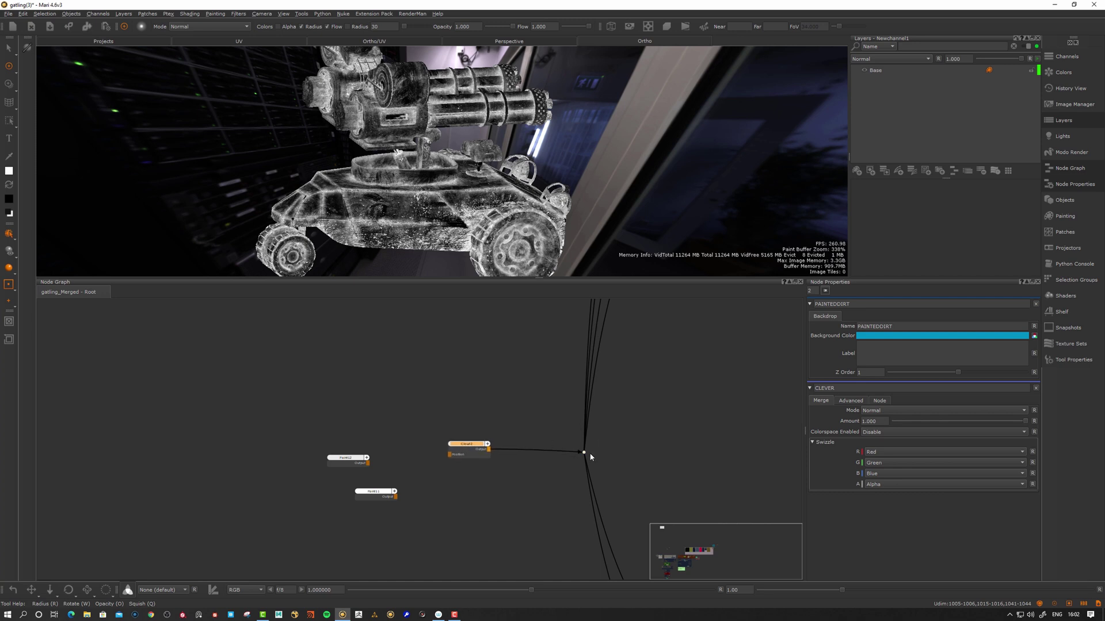
left_click_drag(585, 453, 582, 451)
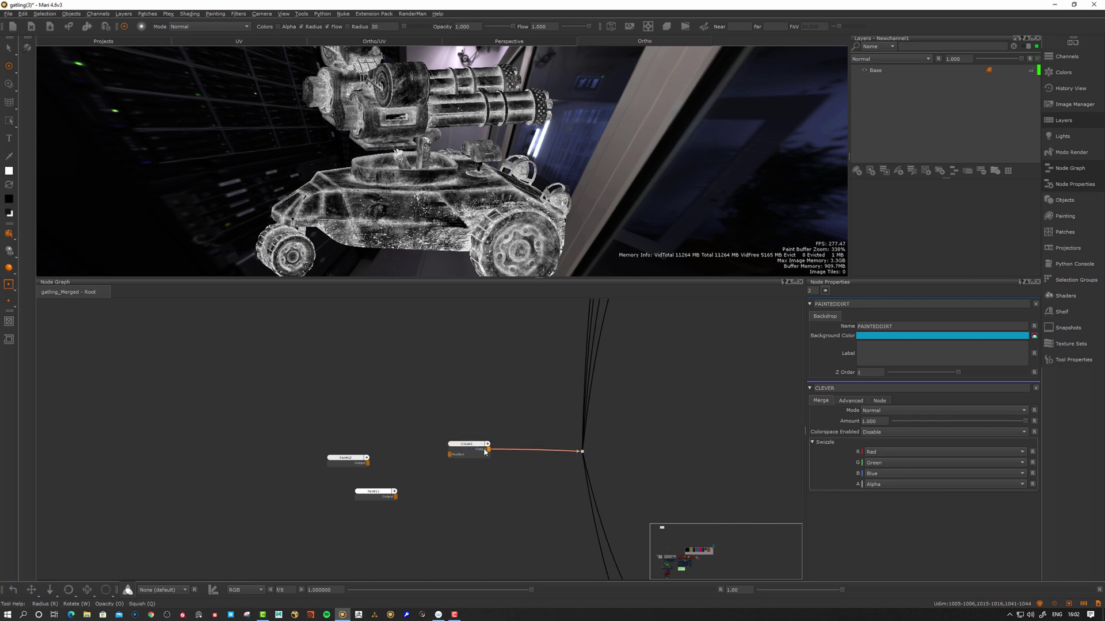
left_click_drag(484, 452, 473, 453)
Step: Examine the long mask wires from the Dot up to Backdrop1 and compare them with the neighbouring MyawsomeNodes backdrop
middle_click_drag(473, 380, 476, 429)
scroll(475, 423, "up", 3)
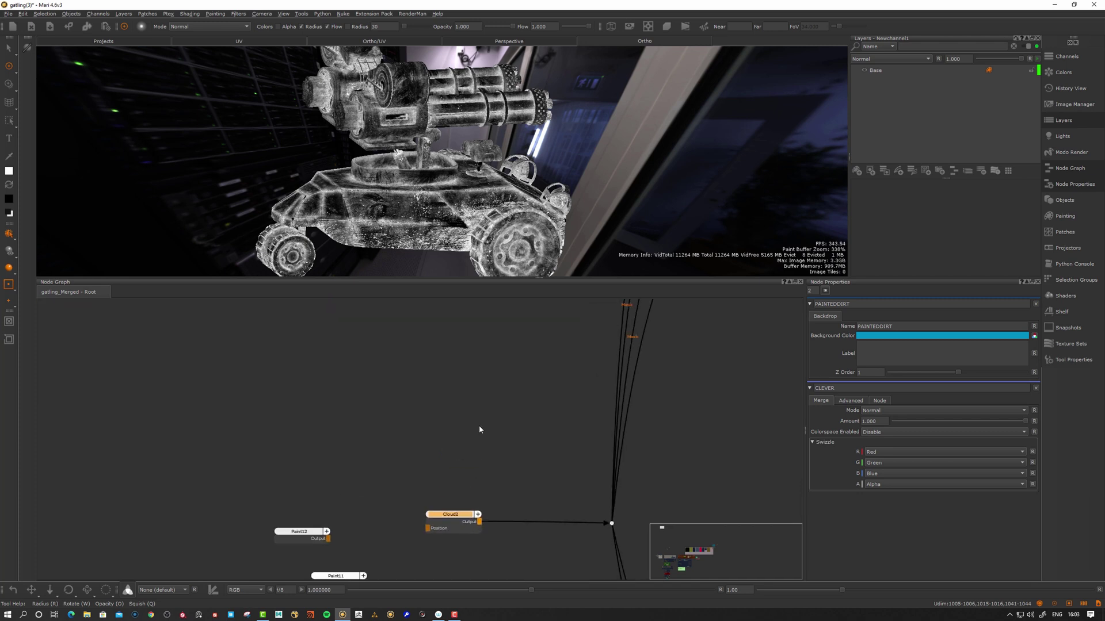
scroll(479, 429, "down", 1)
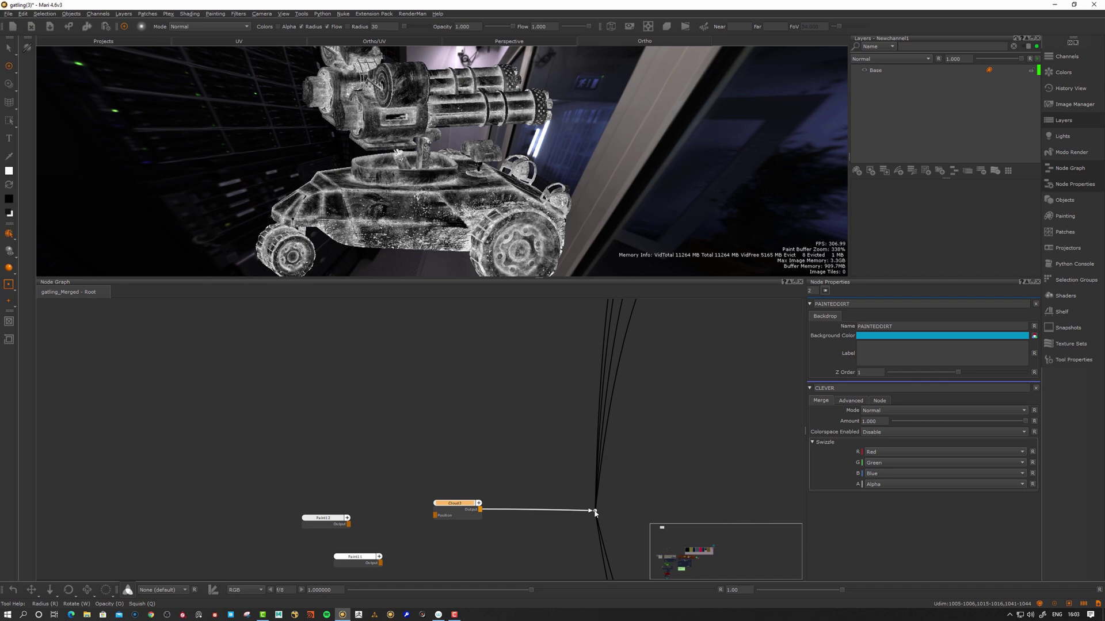
left_click_drag(464, 511, 468, 512)
scroll(478, 459, "down", 5)
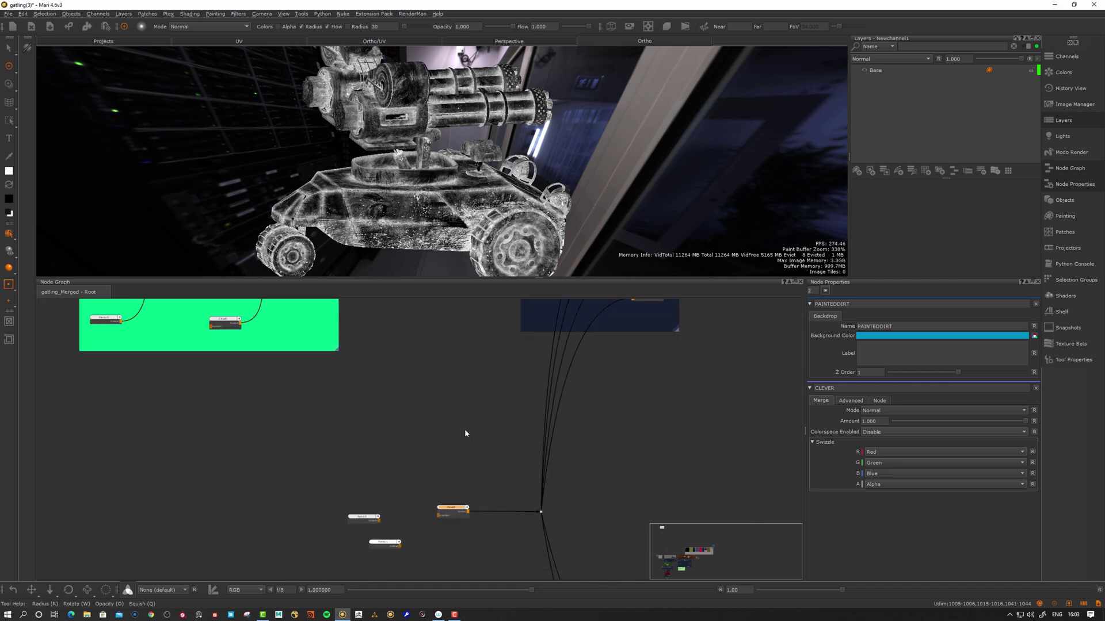
scroll(433, 441, "up", 4)
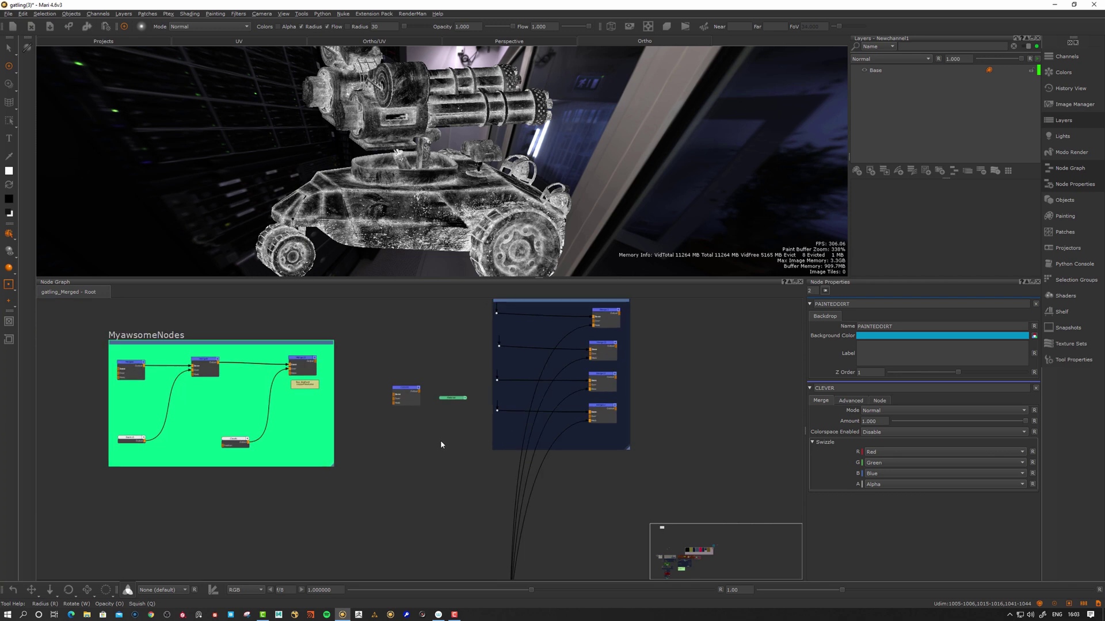
scroll(417, 424, "down", 3)
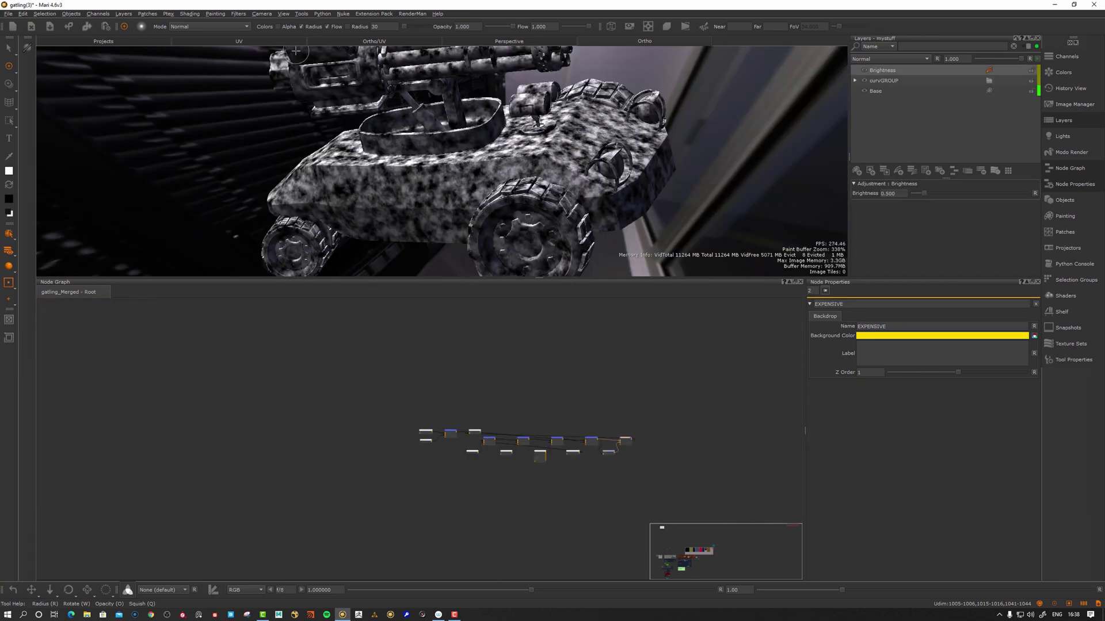
Step: Expand curvGROUP in the mystuff channel's layer stack and examine its layers and the Brightness adjustment
left_click_drag(451, 203, 455, 198, "alt")
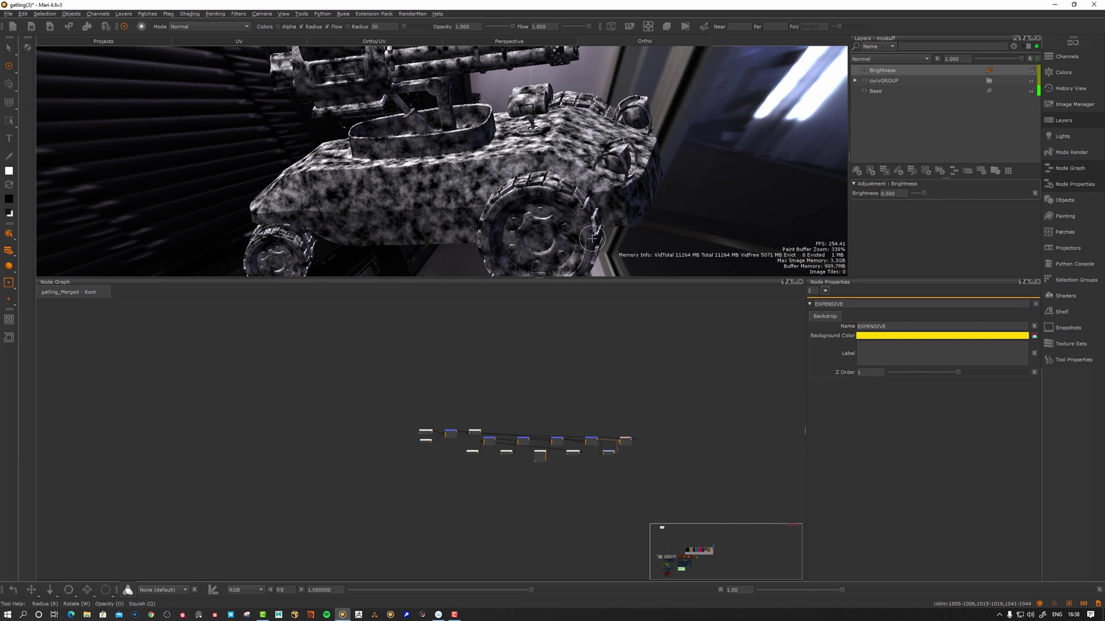
scroll(605, 398, "up", 3)
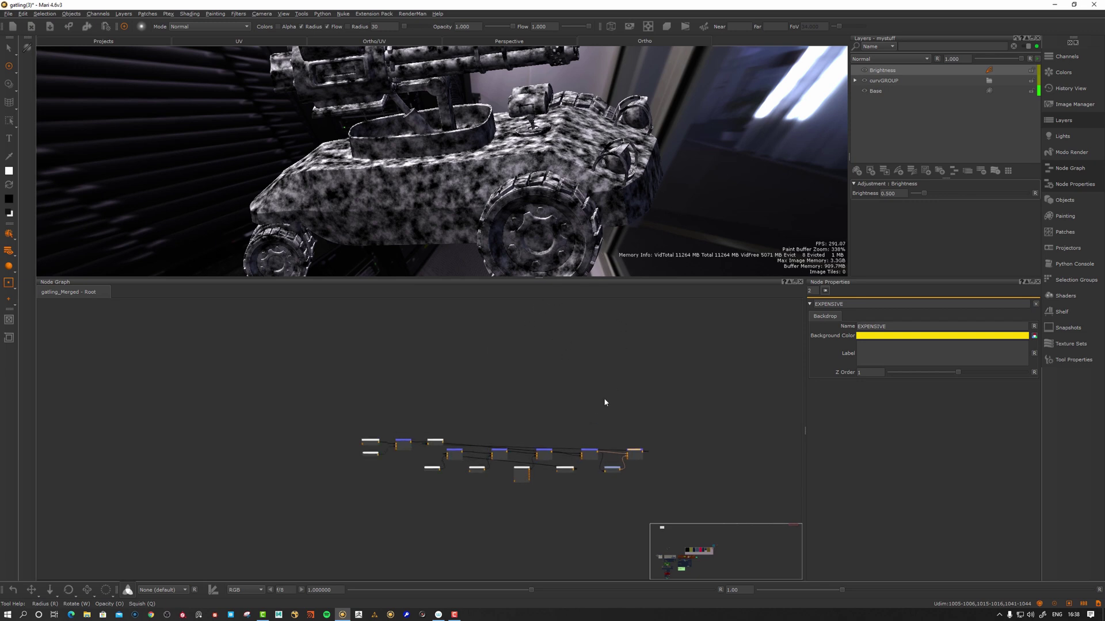
left_click(1075, 58)
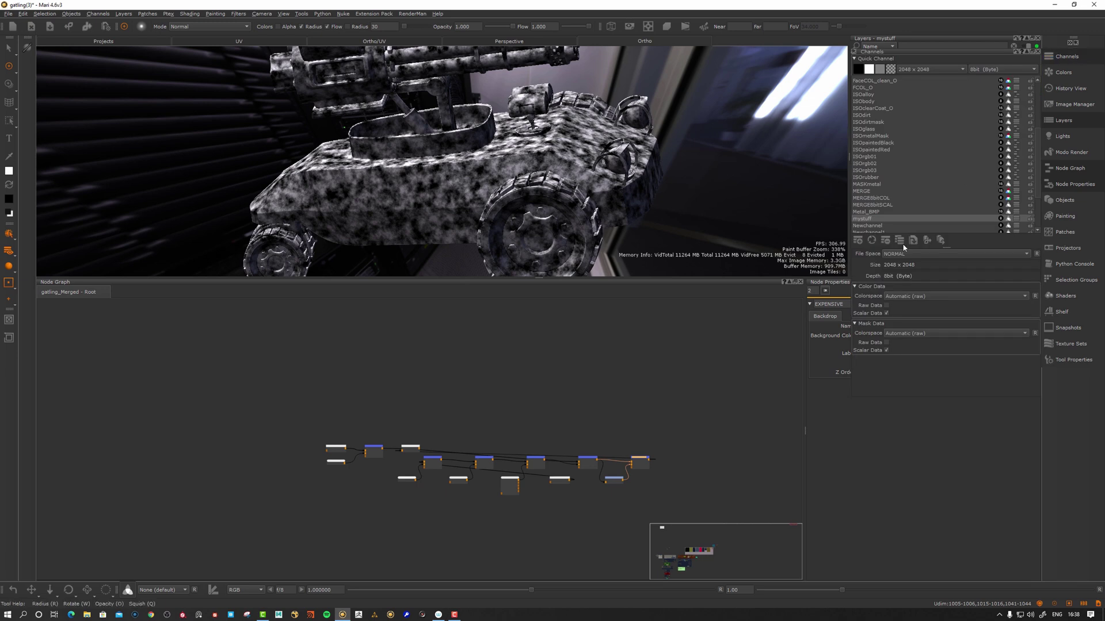
left_click(1063, 122)
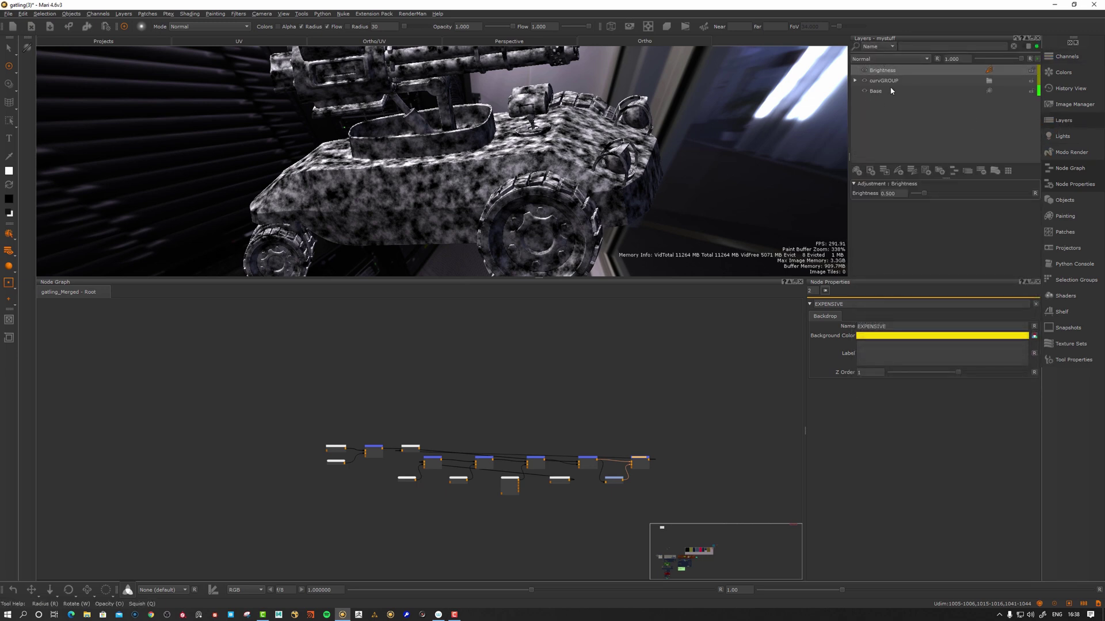
left_click(861, 80)
left_click(856, 80)
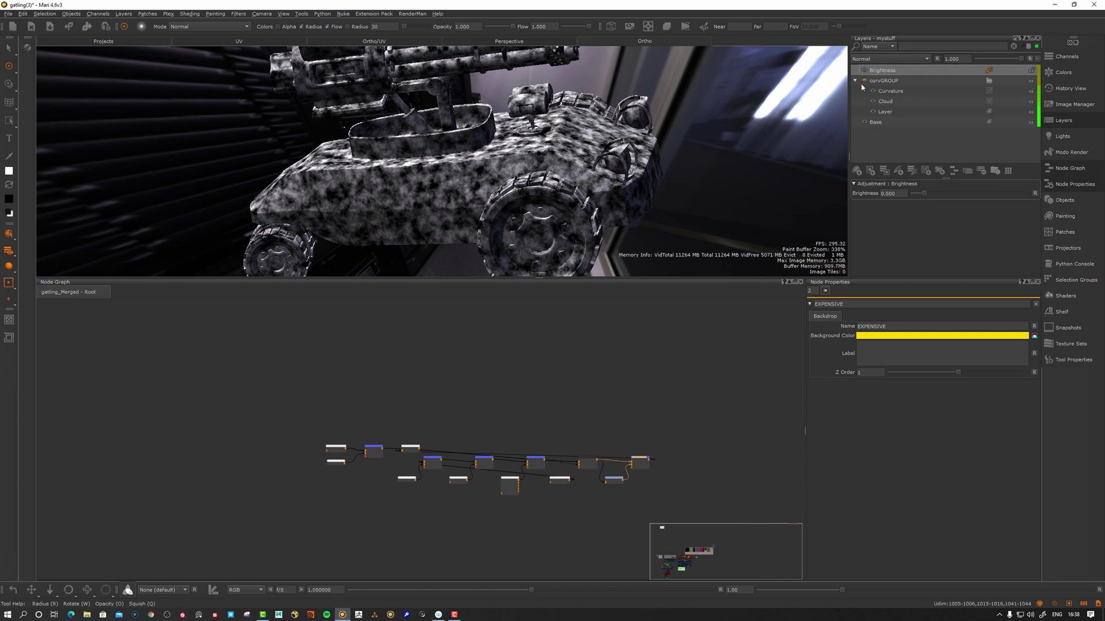
left_click(893, 70)
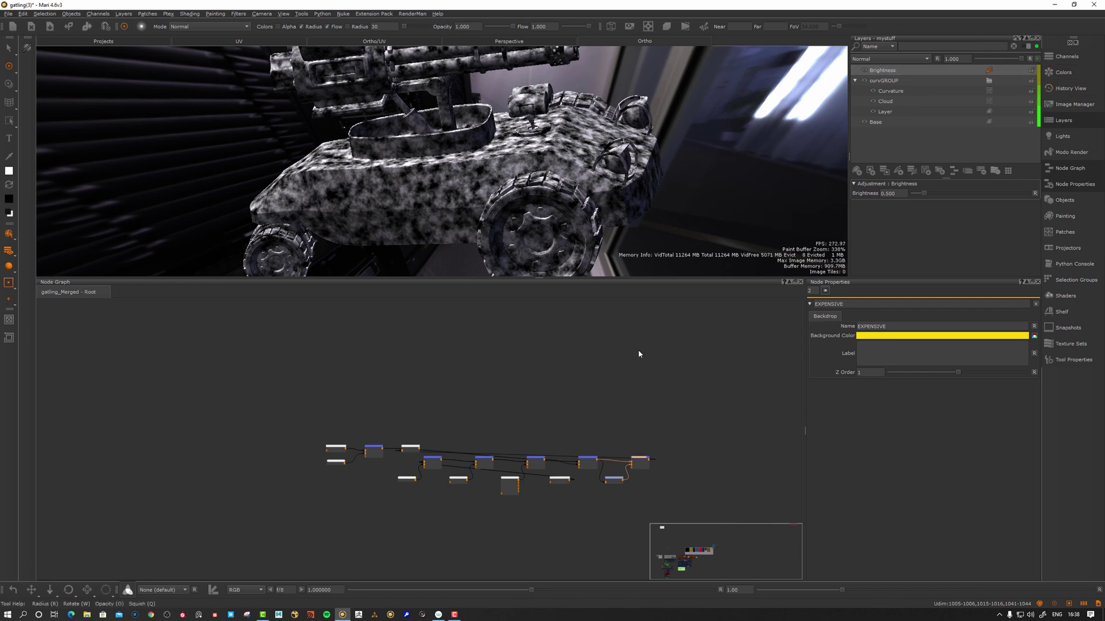
Step: Move the white node beside the first merge up above the main merge chain to reveal its connections
scroll(468, 410, "up", 3)
middle_click_drag(472, 432, 458, 365)
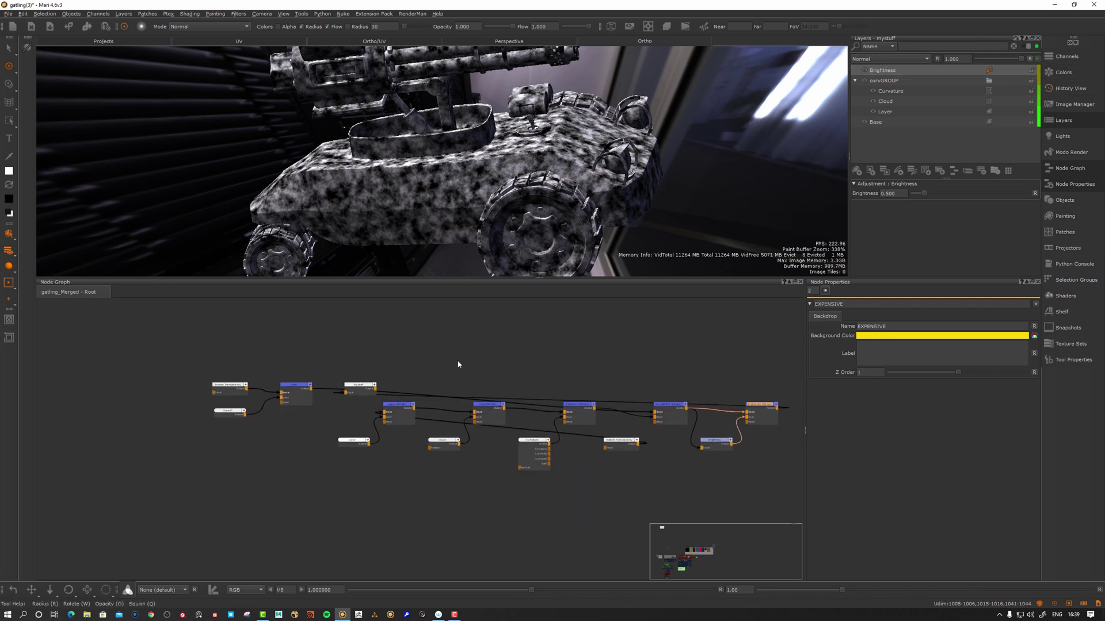
scroll(572, 378, "up", 2)
mouse_move(294, 397)
left_mouse_down()
mouse_move(518, 333)
mouse_move(508, 346)
mouse_move(552, 371)
left_mouse_up()
scroll(443, 362, "down", 3)
left_click(436, 371)
scroll(488, 378, "up", 3)
mouse_move(453, 397)
left_mouse_down()
mouse_move(596, 380)
mouse_move(398, 421)
left_mouse_up()
left_click(450, 360)
middle_click_drag(382, 409, 545, 408)
scroll(542, 393, "down", 3)
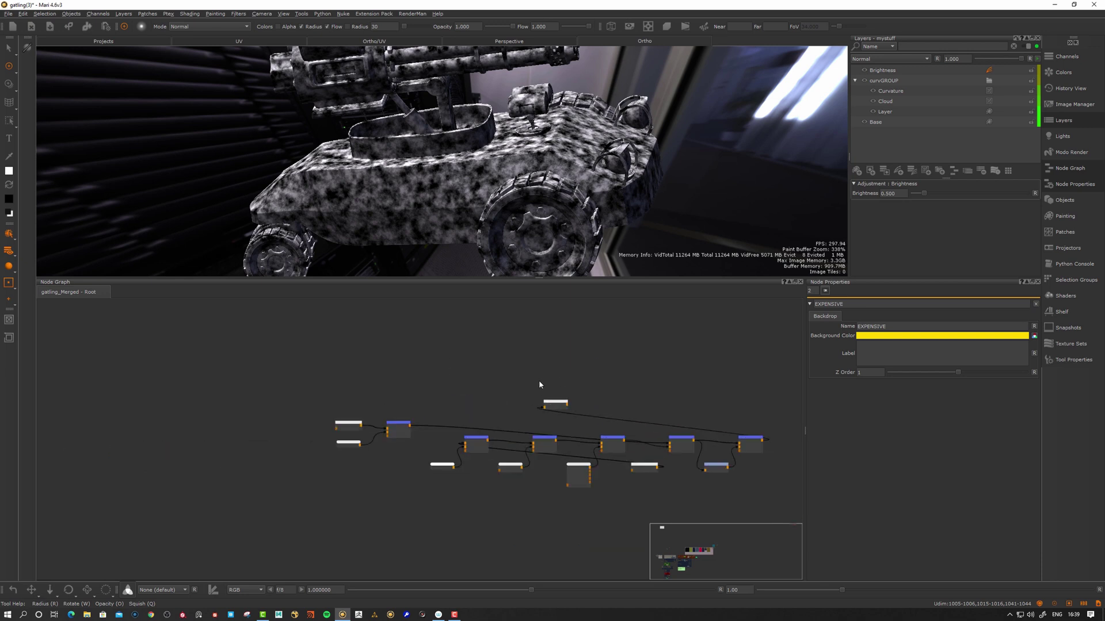
Step: Jump from the layer-generated nodes to the ISOclearcoat backdrop using the graph's overview map and examine its layout
middle_click_drag(535, 323, 446, 393)
scroll(445, 392, "down", 3)
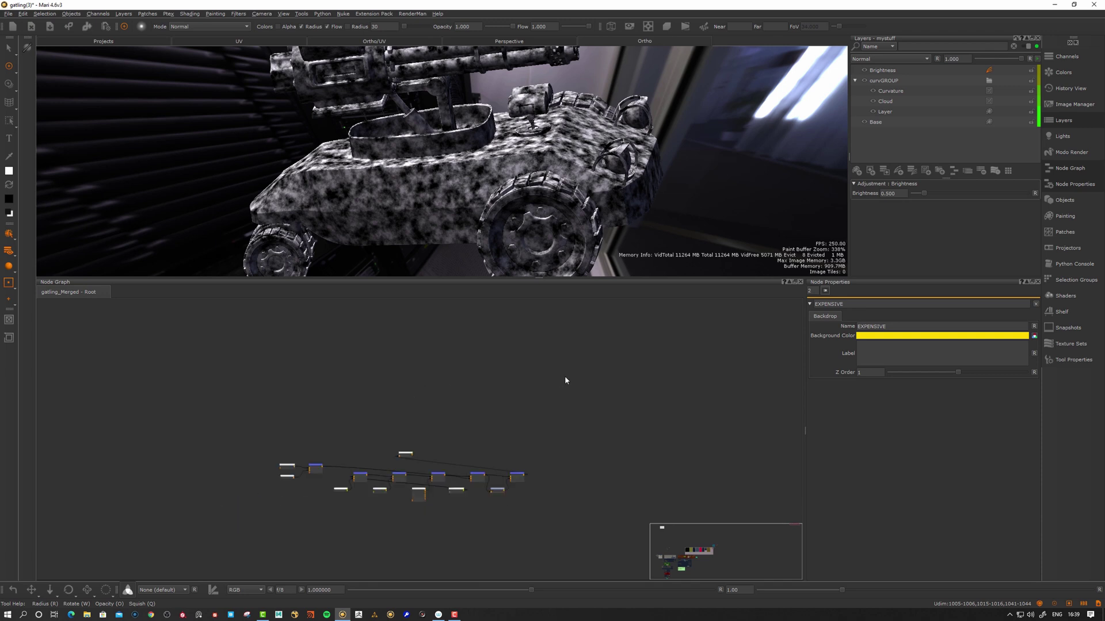
middle_click_drag(596, 363, 524, 389)
scroll(570, 394, "down", 4)
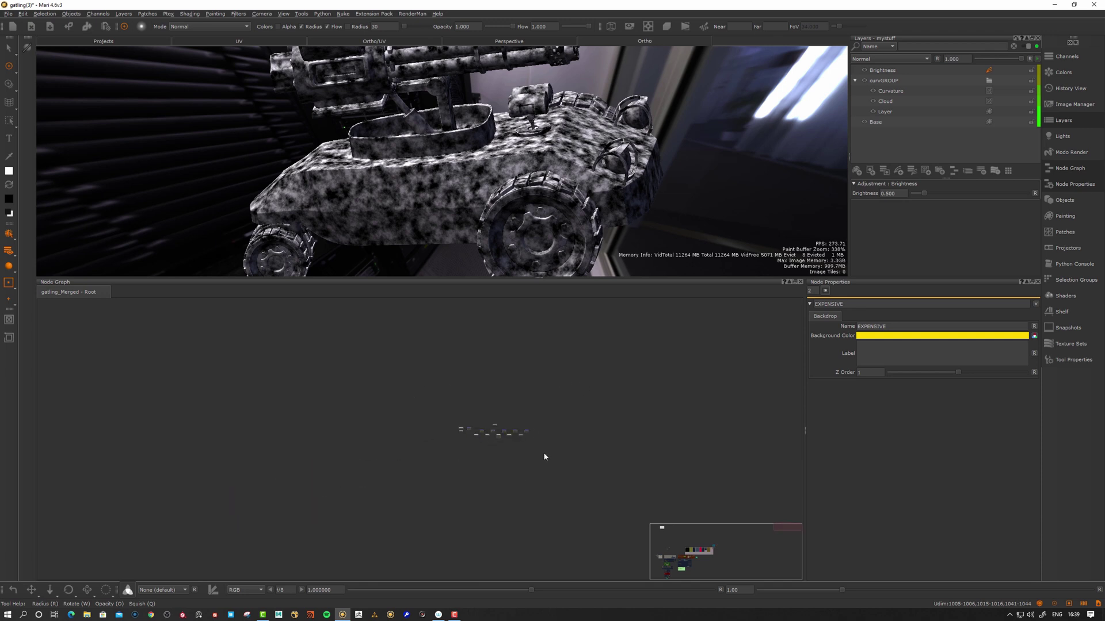
left_click(680, 569)
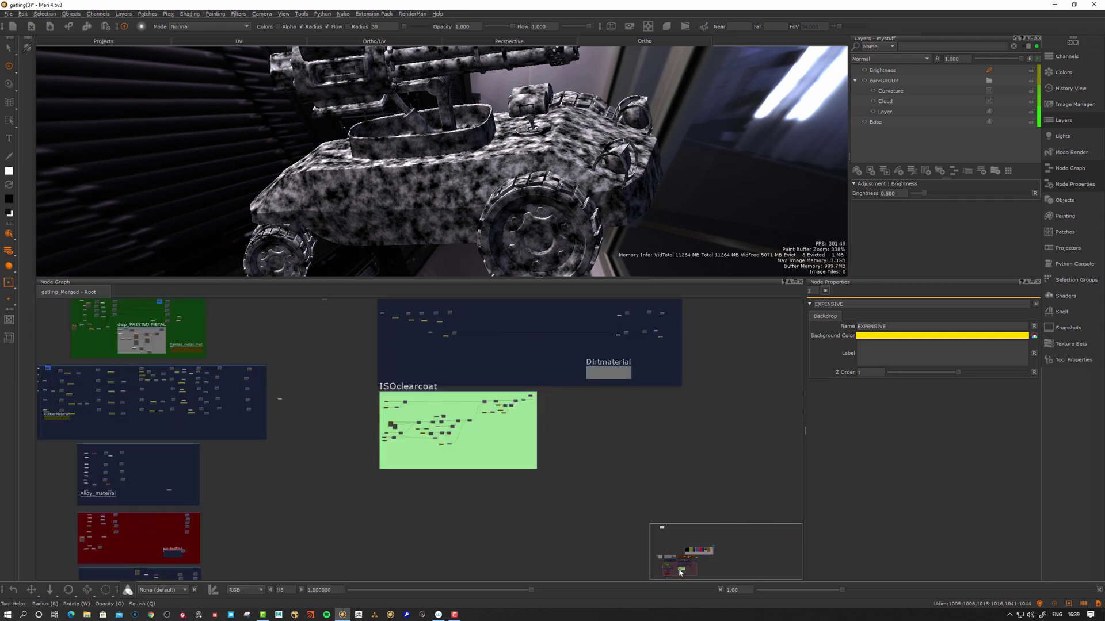
scroll(587, 463, "up", 5)
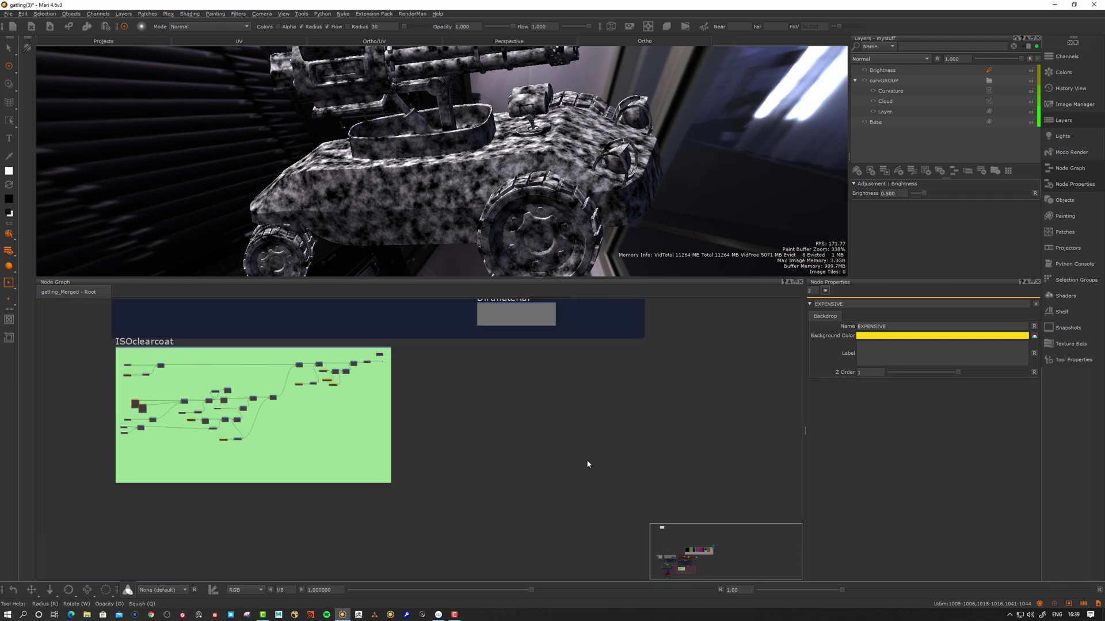
Step: Search the node graph for the mystuff node and jump to it to examine its layer-generated network
middle_click_drag(548, 477, 542, 499)
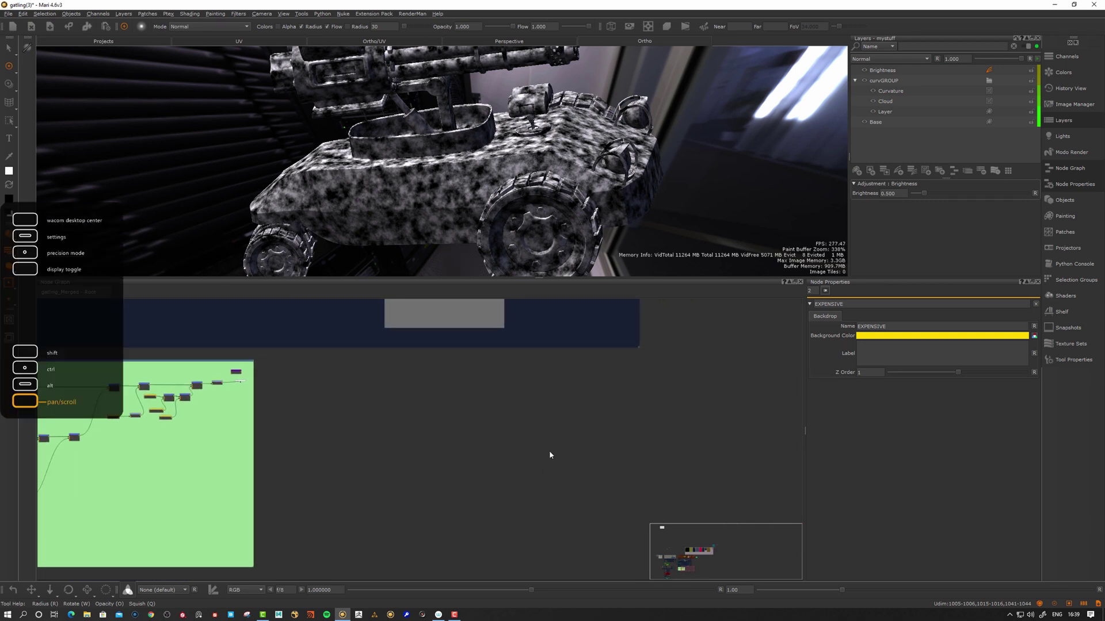
middle_click_drag(549, 450, 547, 454)
key("Tab")
type("mystuff")
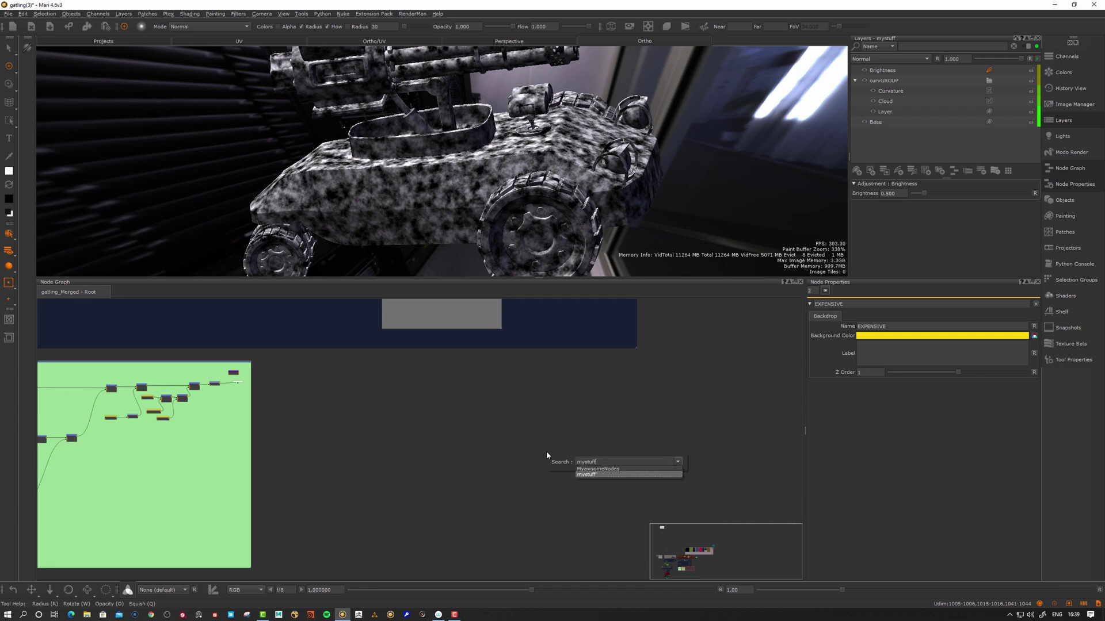
key("Return")
scroll(508, 387, "down", 3)
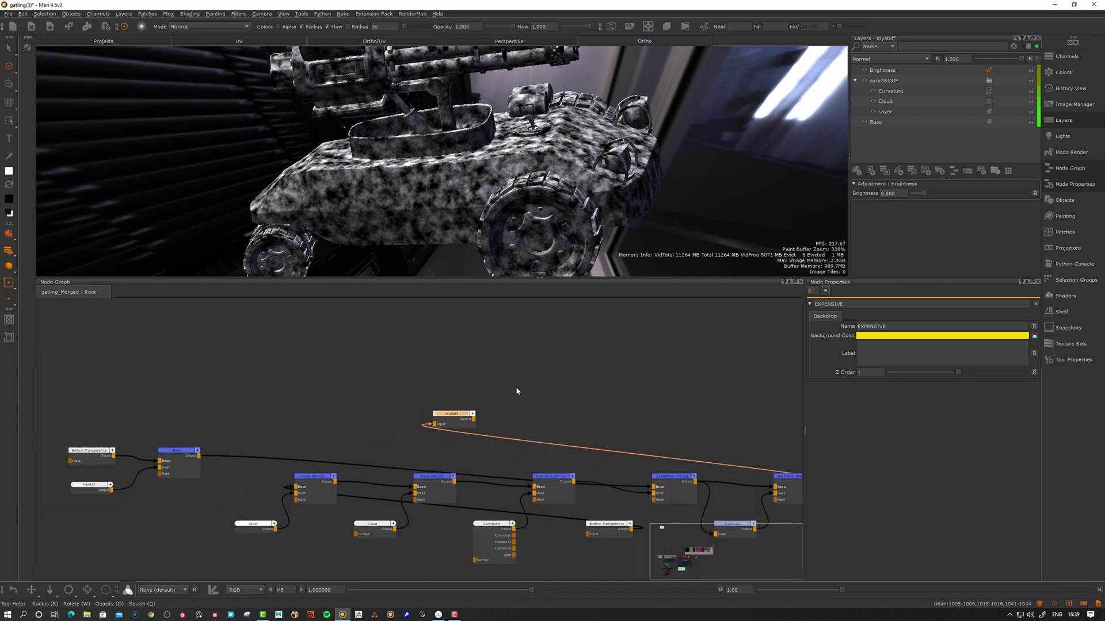
Step: Move the mystuff node up and away from its merge chain, and auto-arrange the nodes feeding it
left_click_drag(448, 420, 546, 362)
scroll(370, 375, "down", 3)
scroll(371, 374, "down", 1)
middle_click_drag(371, 374, 311, 408)
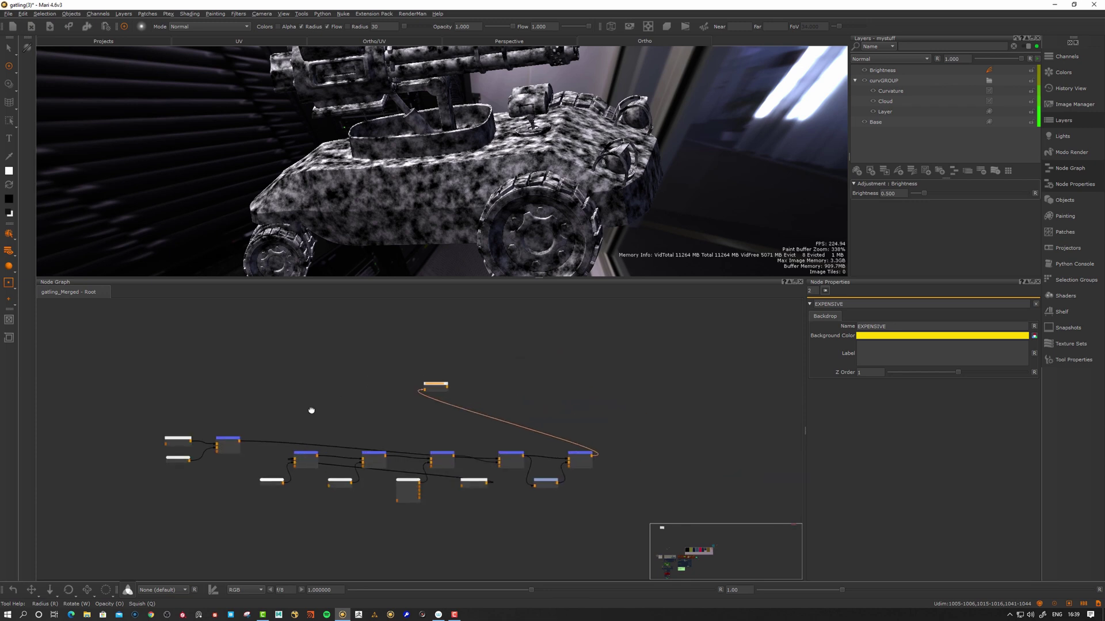
scroll(377, 374, "up", 3)
left_click(393, 369)
middle_click_drag(397, 369, 550, 351)
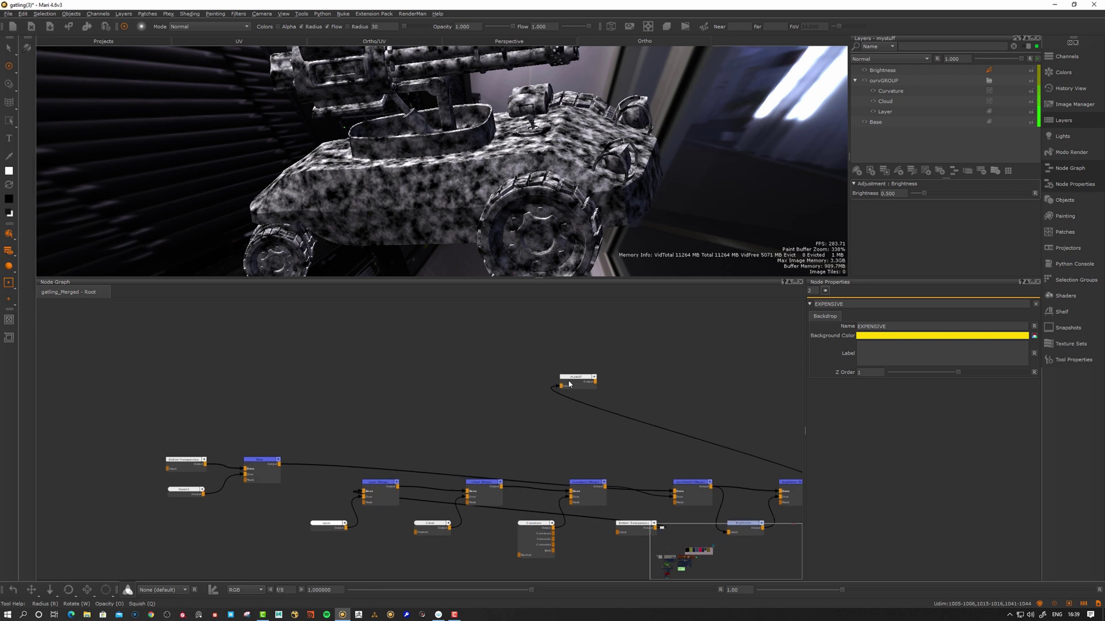
left_click_drag(570, 383, 644, 357)
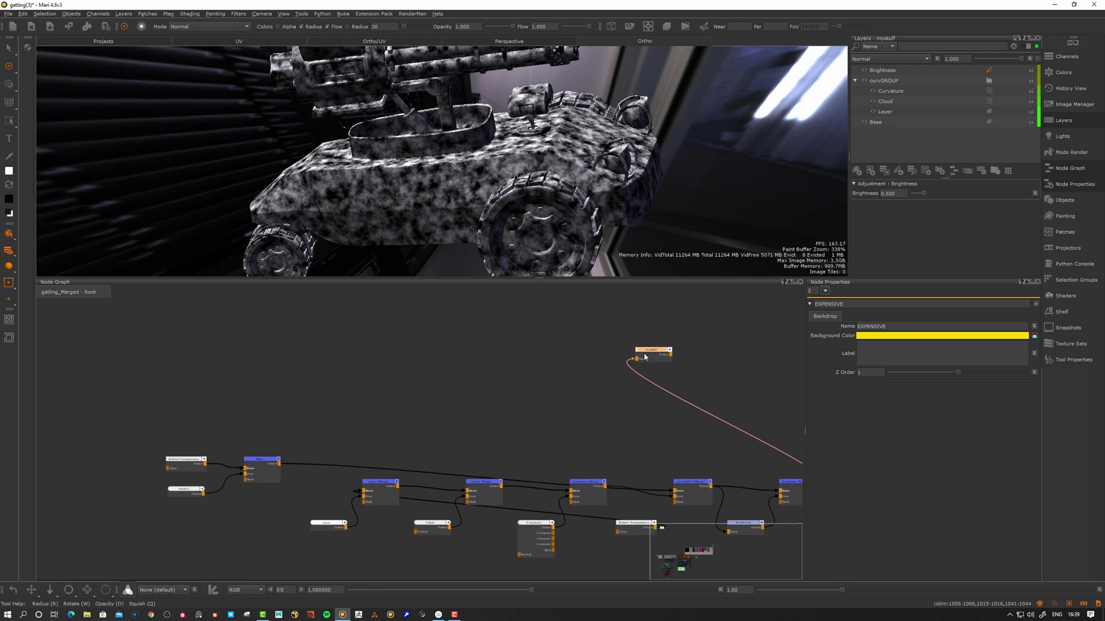
key("l")
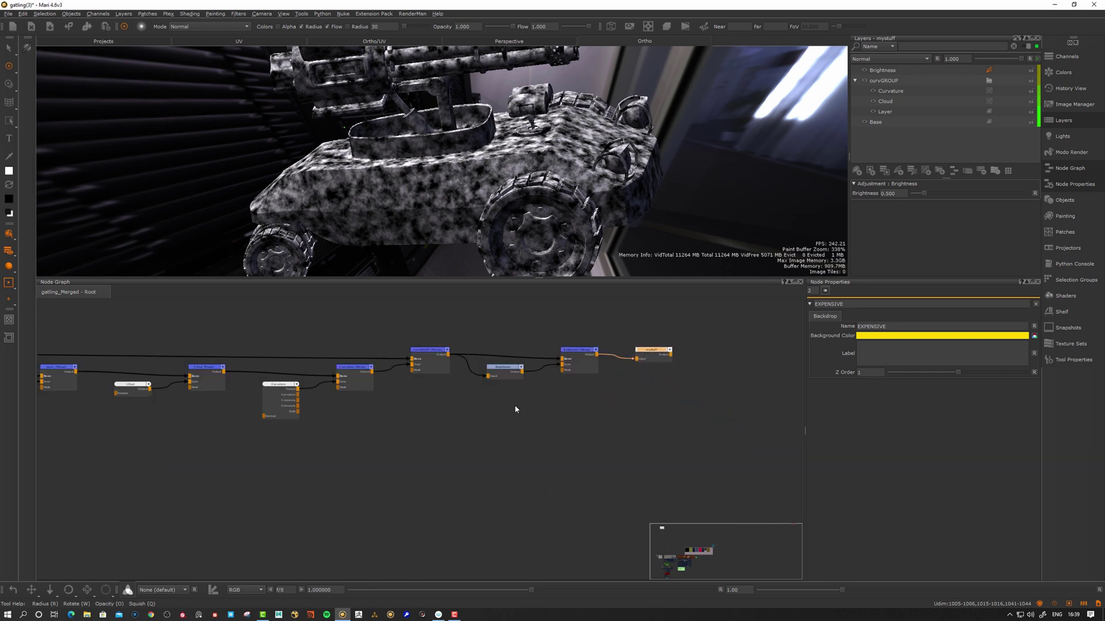
Step: Review the arranged node chain and move the mystuff node slightly farther from the last merge
scroll(515, 405, "down", 3)
middle_click_drag(387, 452, 508, 469)
left_click(191, 357)
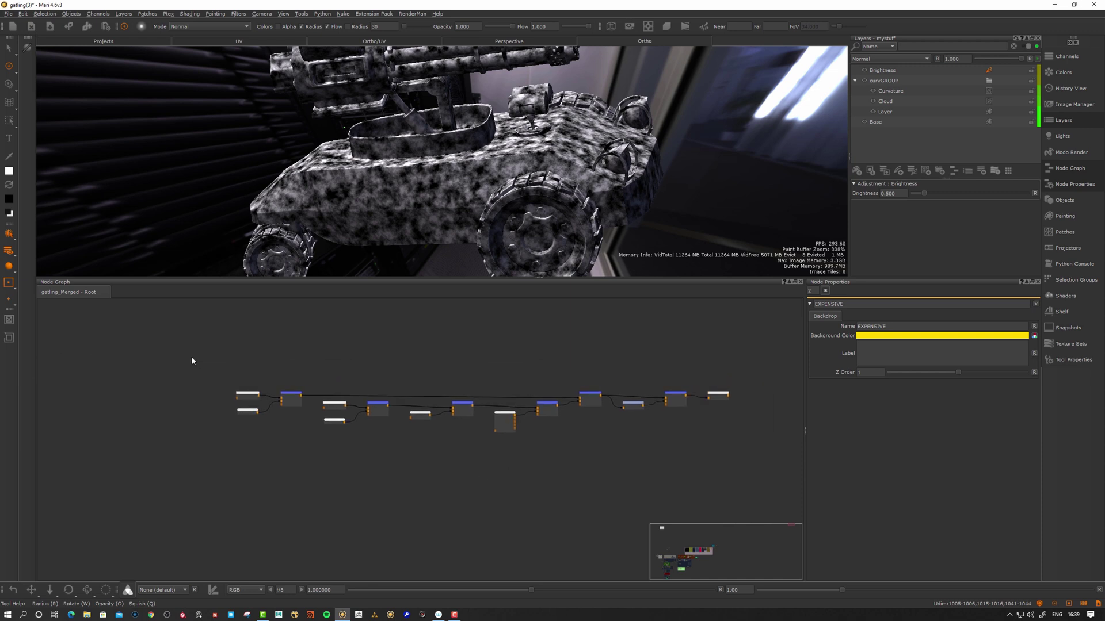
left_click_drag(191, 340, 685, 472)
left_click_drag(720, 400, 742, 390)
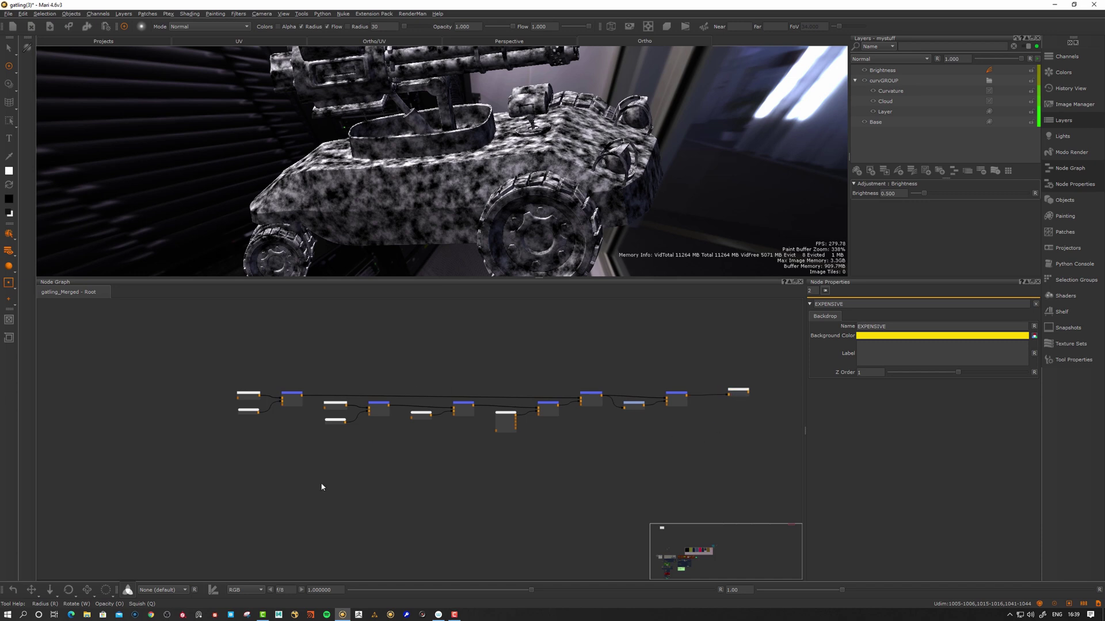
Step: Move the curvGROUP branch with its layer, cloud and curvature nodes below the main merge chain
left_click_drag(305, 480, 550, 458)
left_click(621, 502)
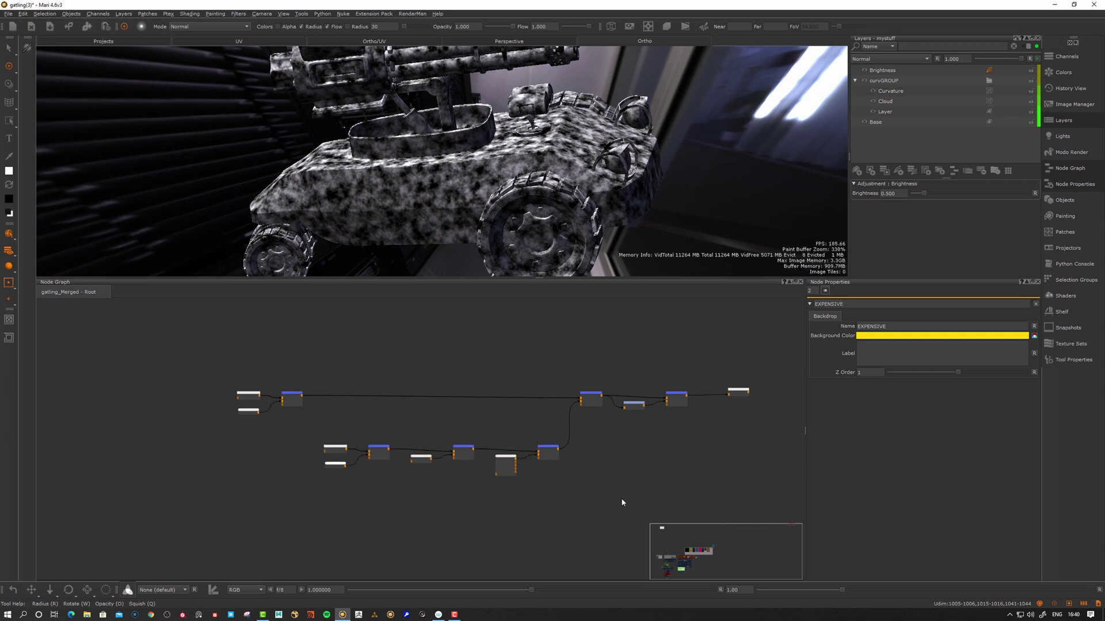